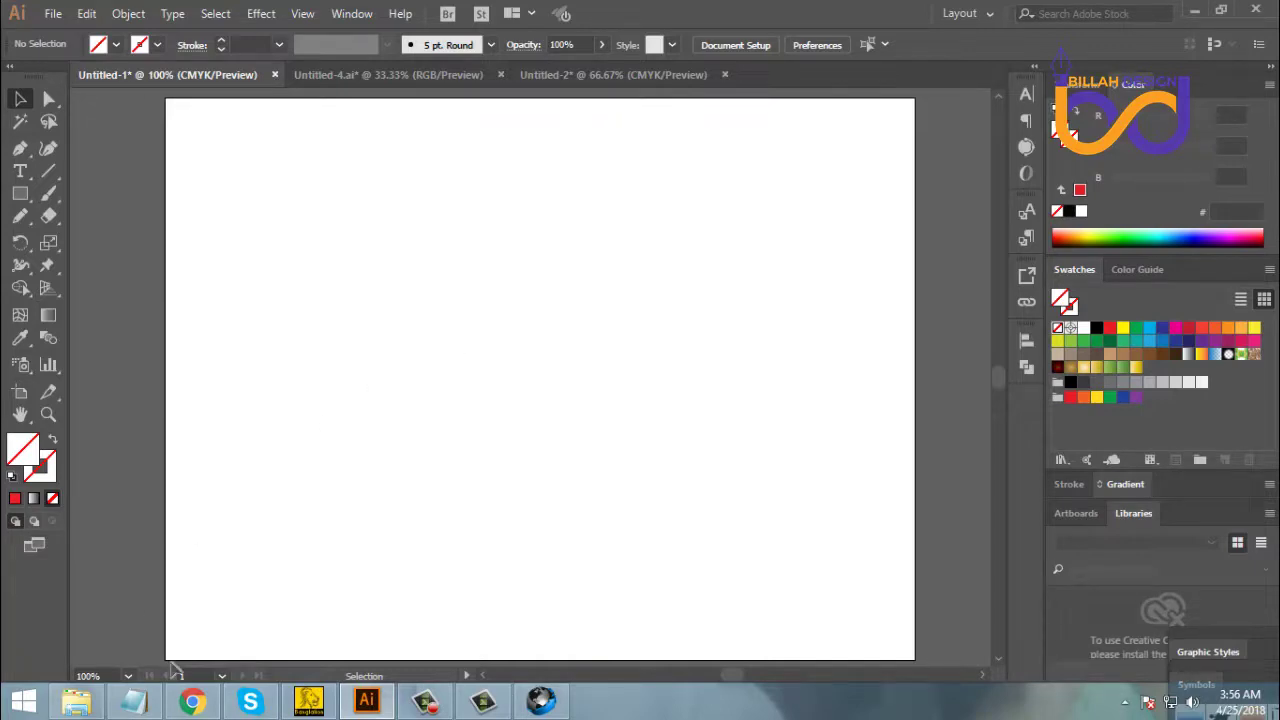
Copy the red-ringed green badge photo from the Facebook conversation and return to Illustrator
left_click(195, 705)
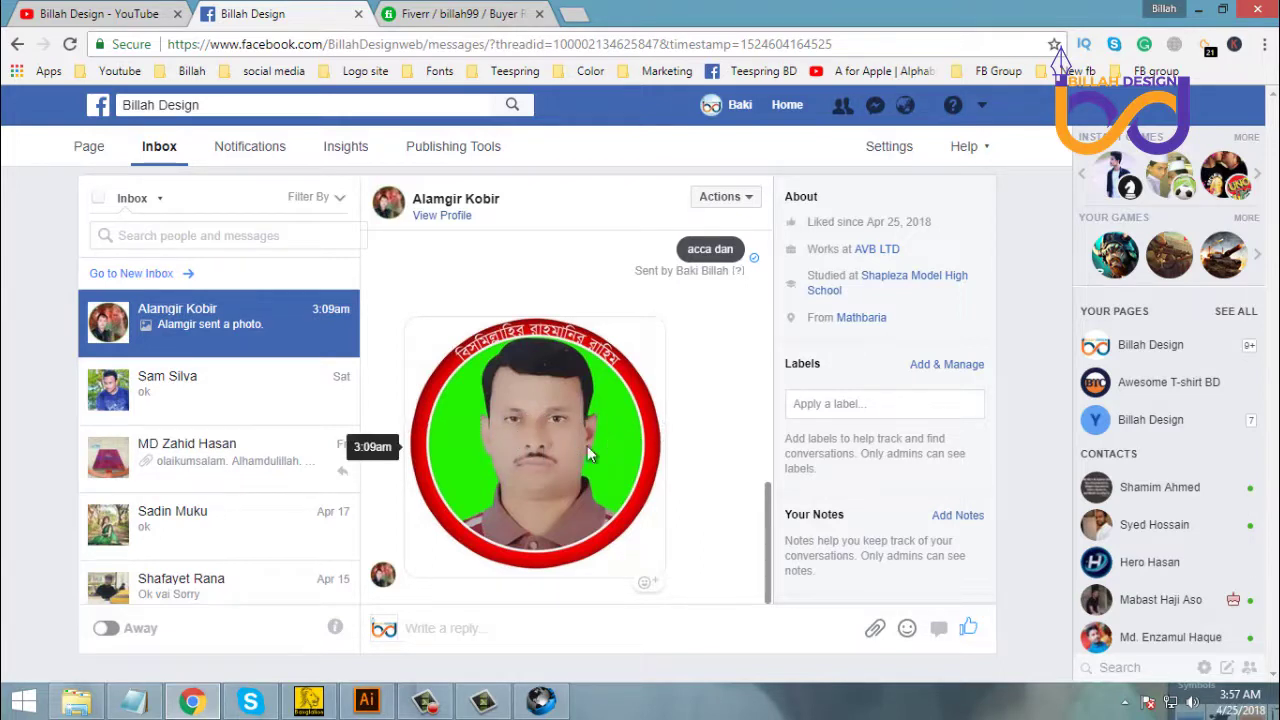
right_click(550, 420)
left_click(620, 485)
left_click(366, 703)
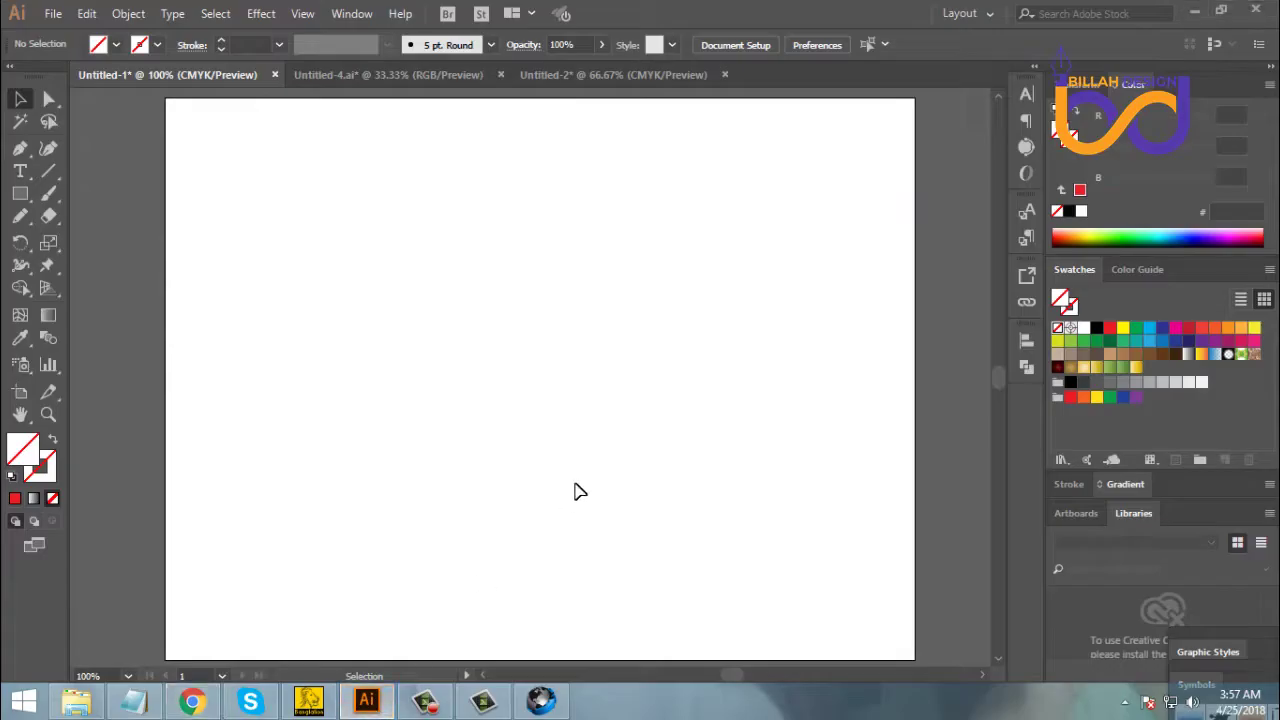
Paste the badge photo, enlarge it to about 414 px and centre it on the artboard
key("ctrl+v")
left_click(714, 545)
left_click_drag(630, 440, 608, 405)
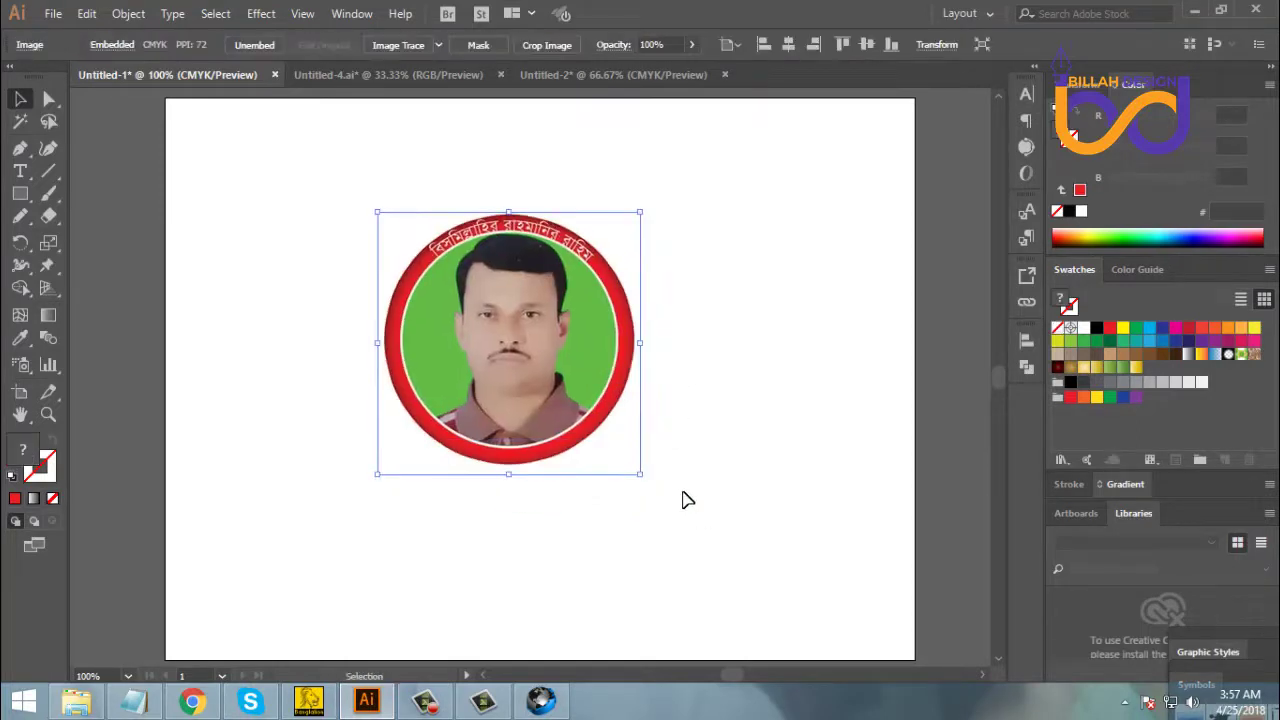
left_click_drag(640, 474, 674, 508)
left_click(743, 566)
left_click_drag(626, 428, 656, 447)
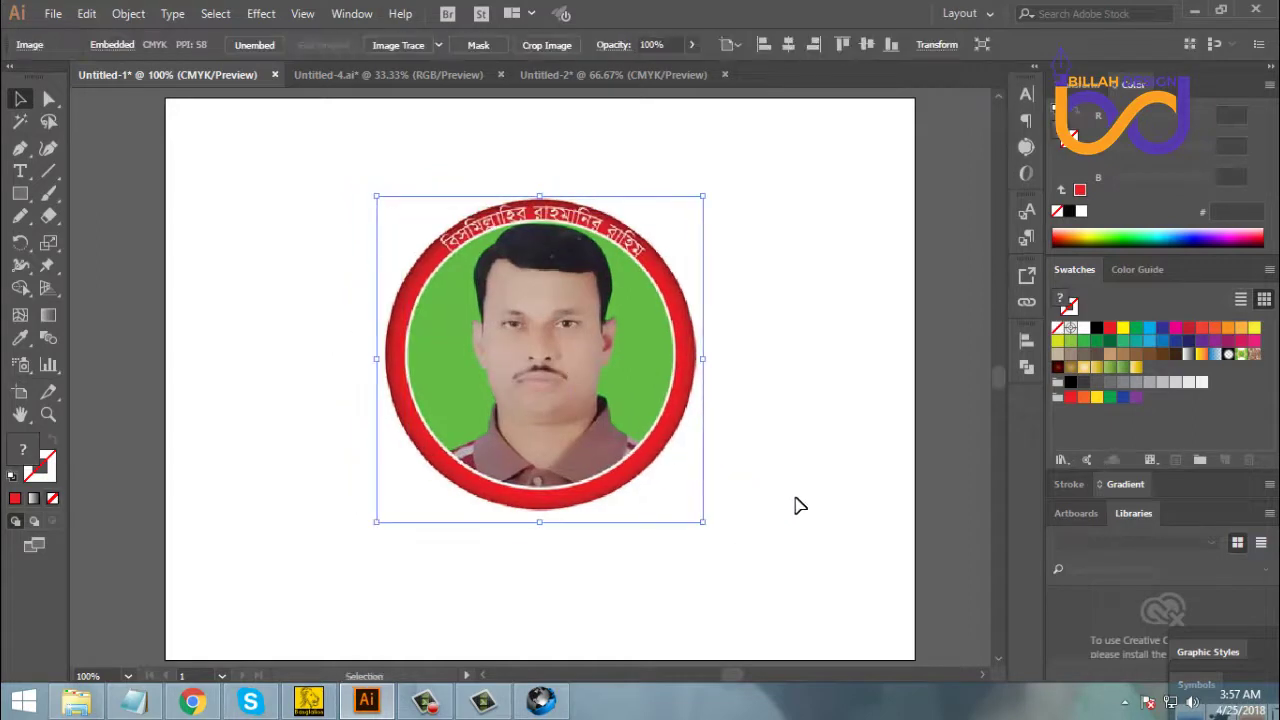
left_click(797, 500)
Place a spare copy of the badge left of the artboard and zoom to 150% on the badge
key("ctrl+minus")
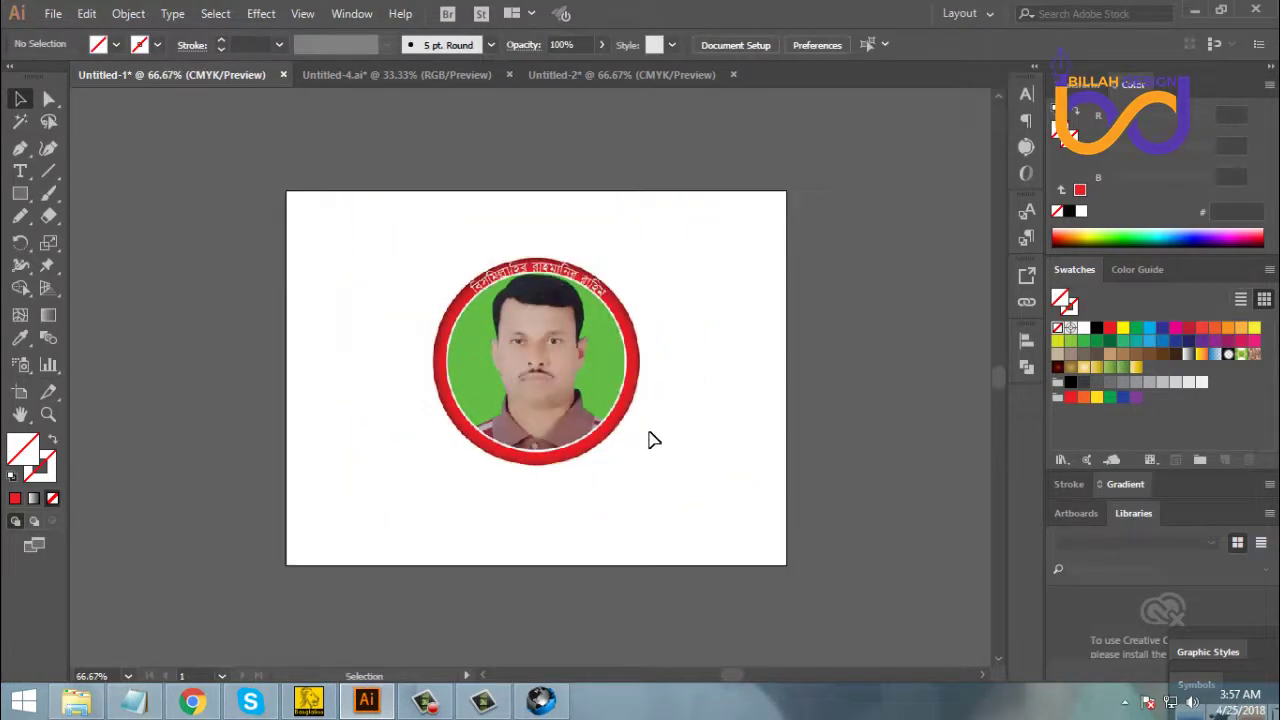
left_click_drag(625, 404, 233, 336)
left_click(383, 522)
left_click_drag(672, 514, 684, 532)
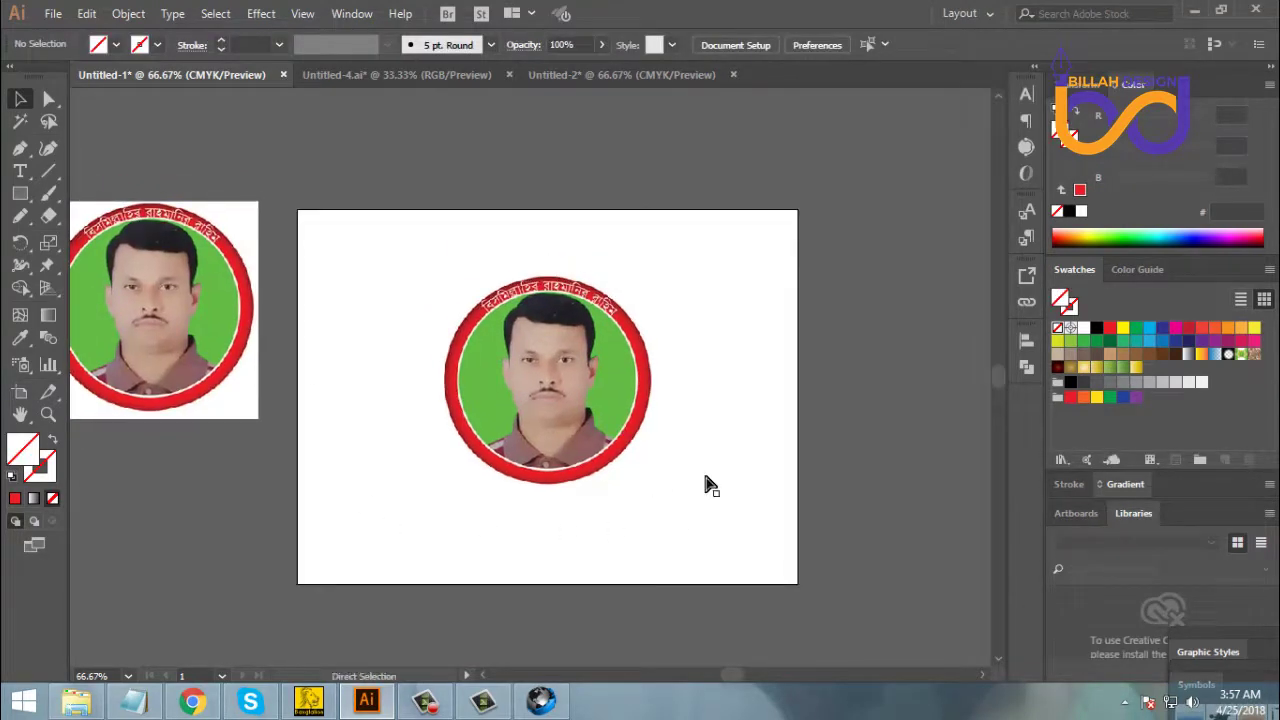
key("ctrl+equal")
key("ctrl+equal")
left_click_drag(837, 494, 830, 473)
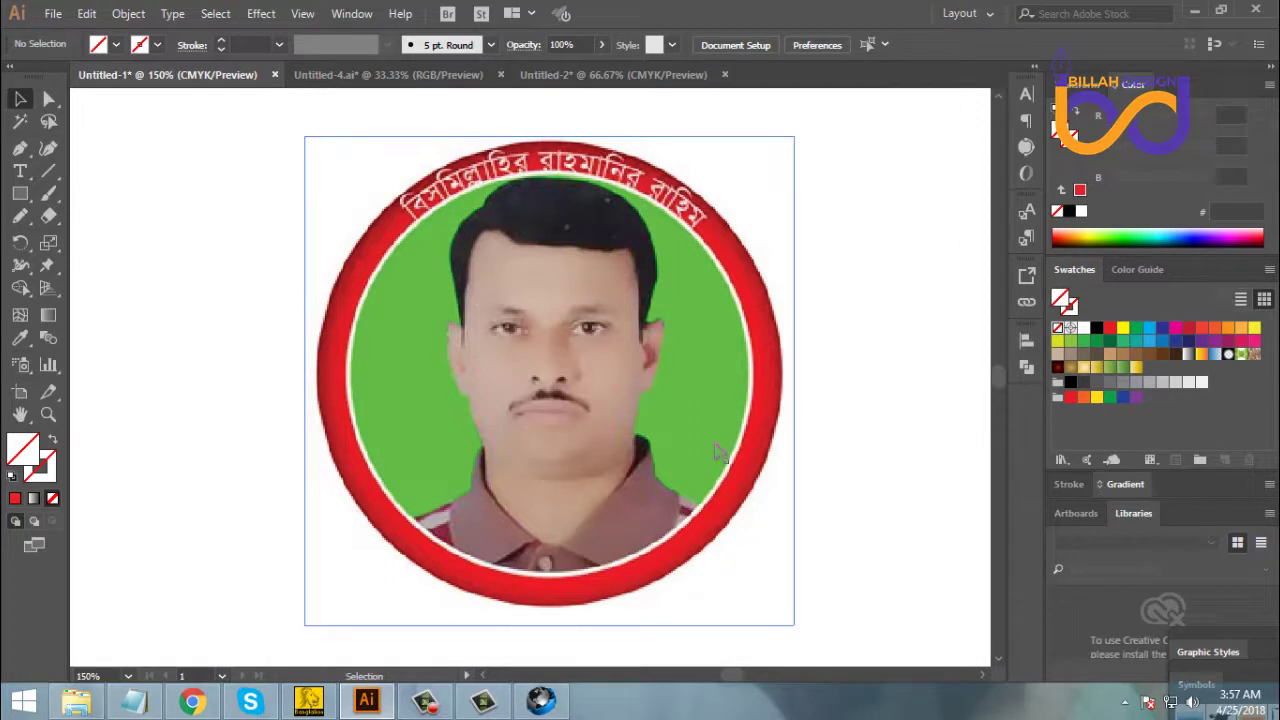
scroll(866, 494, "down", 1)
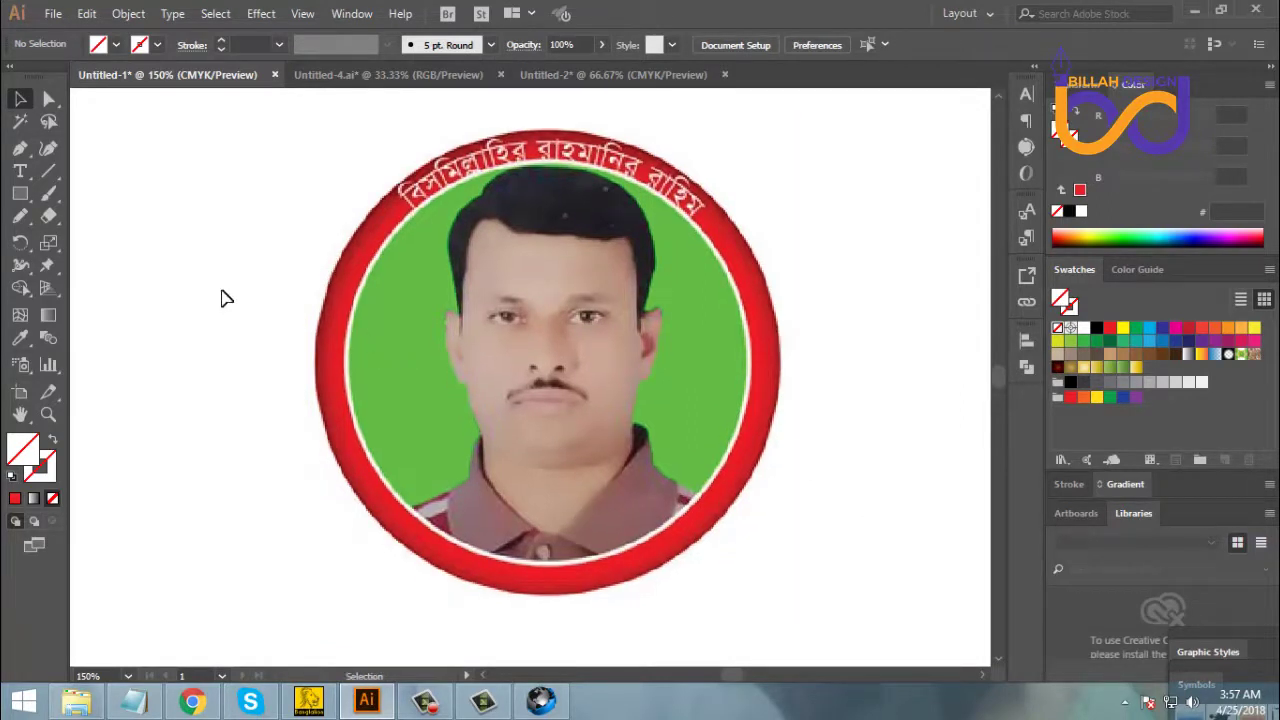
Draw a roughly 275 px circle from the face centre over the badge's inner green disc
left_click(24, 197)
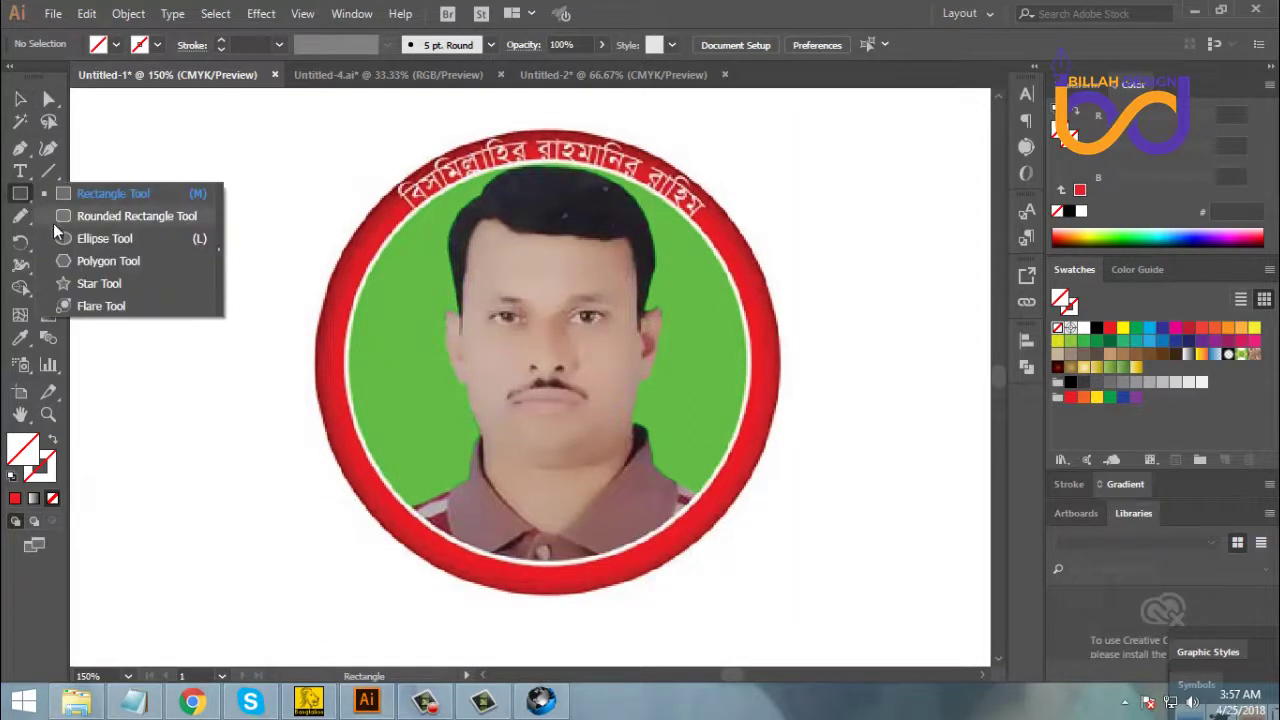
left_click(75, 239)
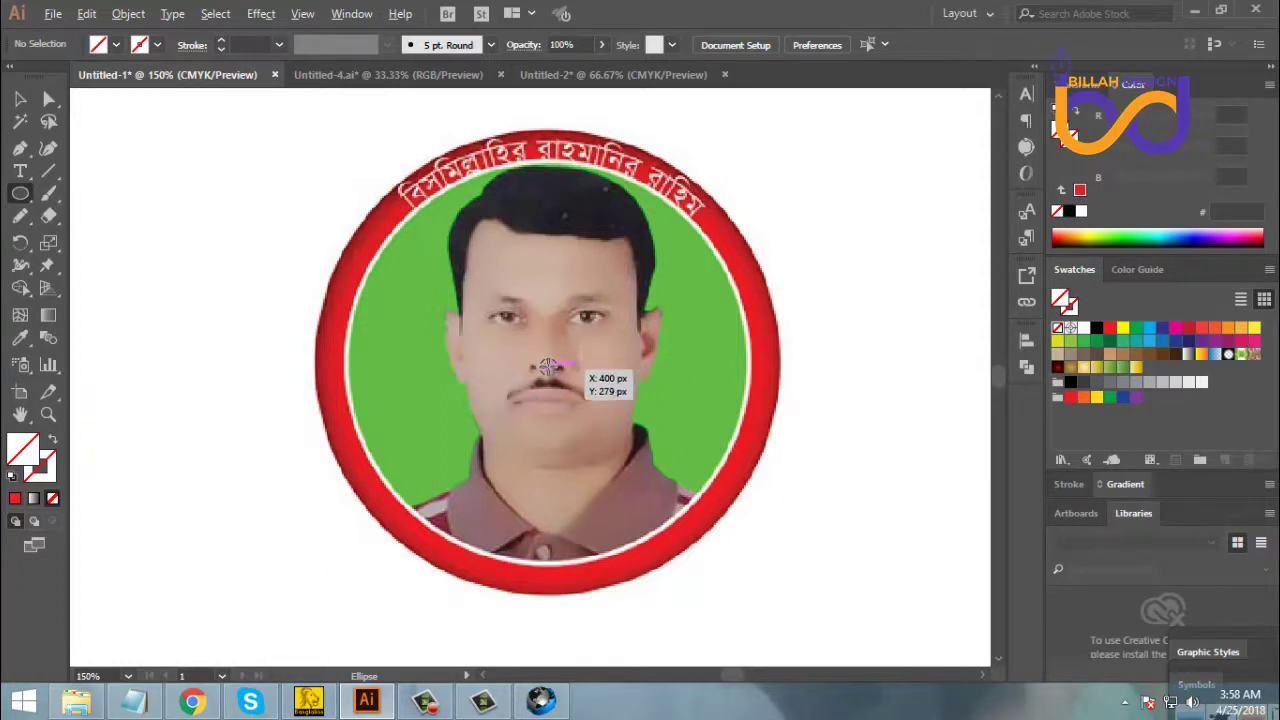
left_click_drag(549, 368, 700, 495)
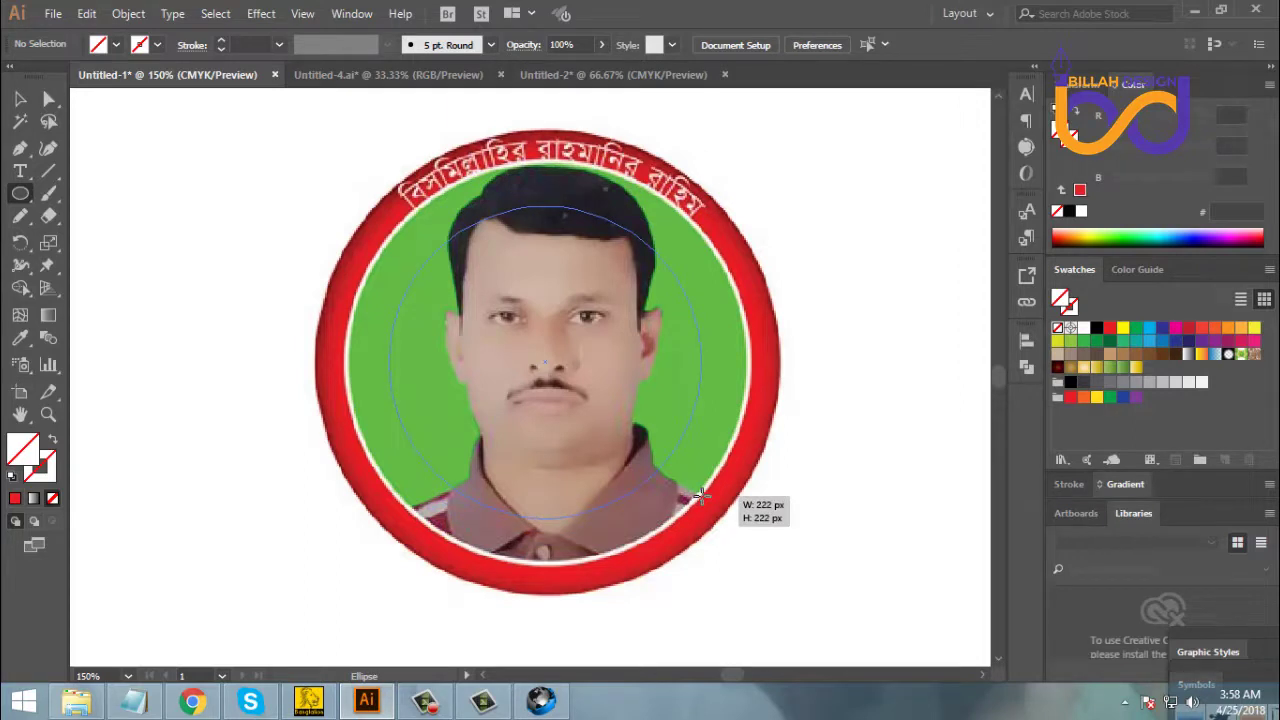
mouse_move(701, 495)
left_mouse_down()
mouse_move(692, 456)
mouse_move(710, 492)
mouse_move(662, 470)
mouse_move(684, 484)
left_mouse_up()
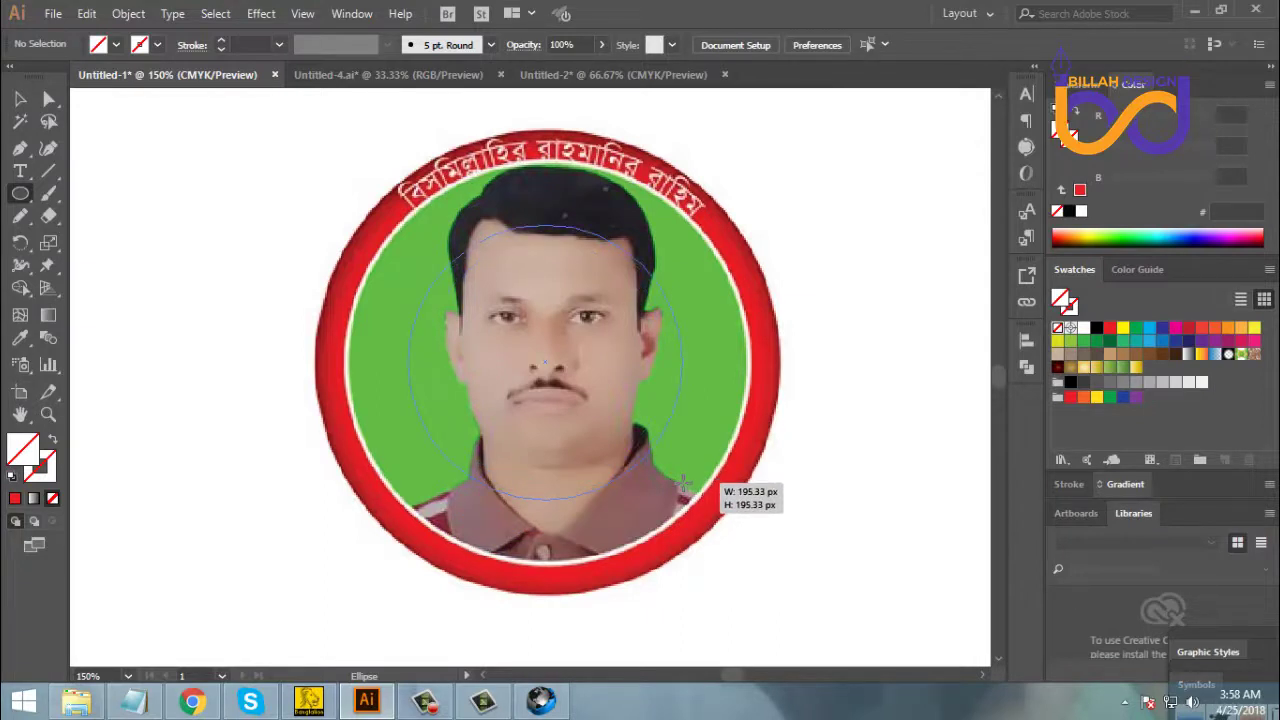
left_click_drag(684, 484, 734, 521)
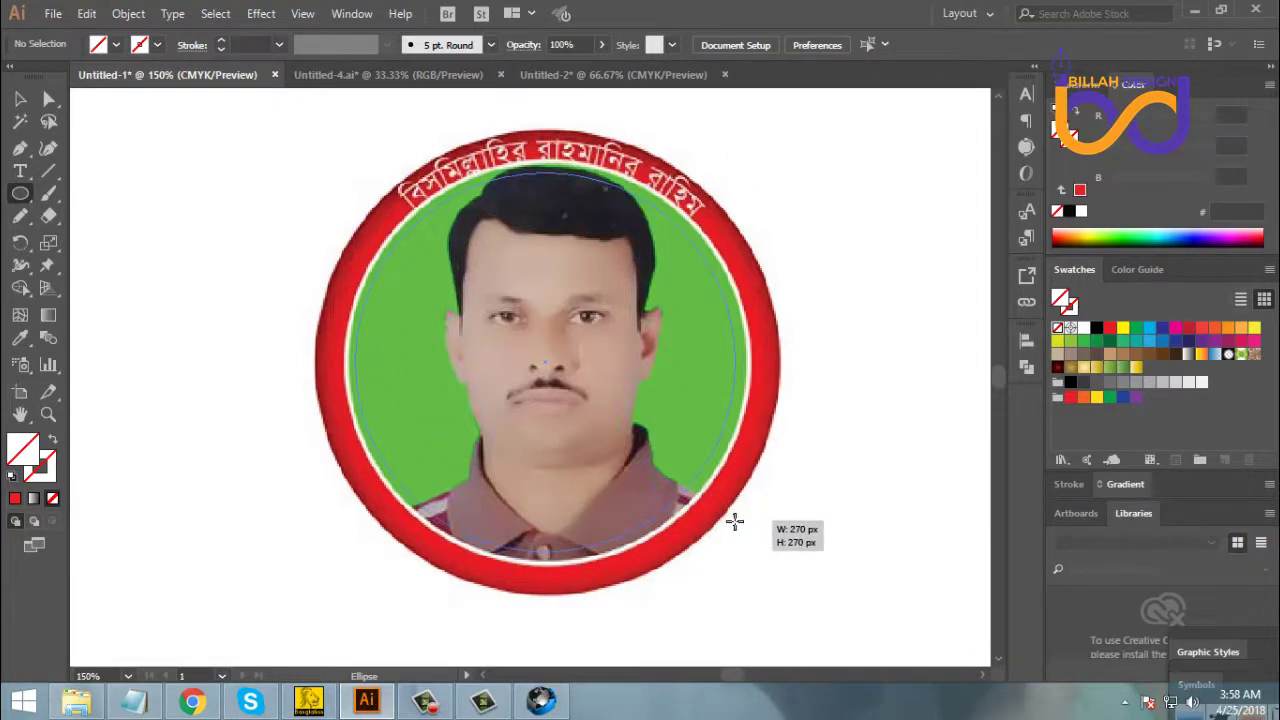
left_click_drag(734, 521, 744, 521)
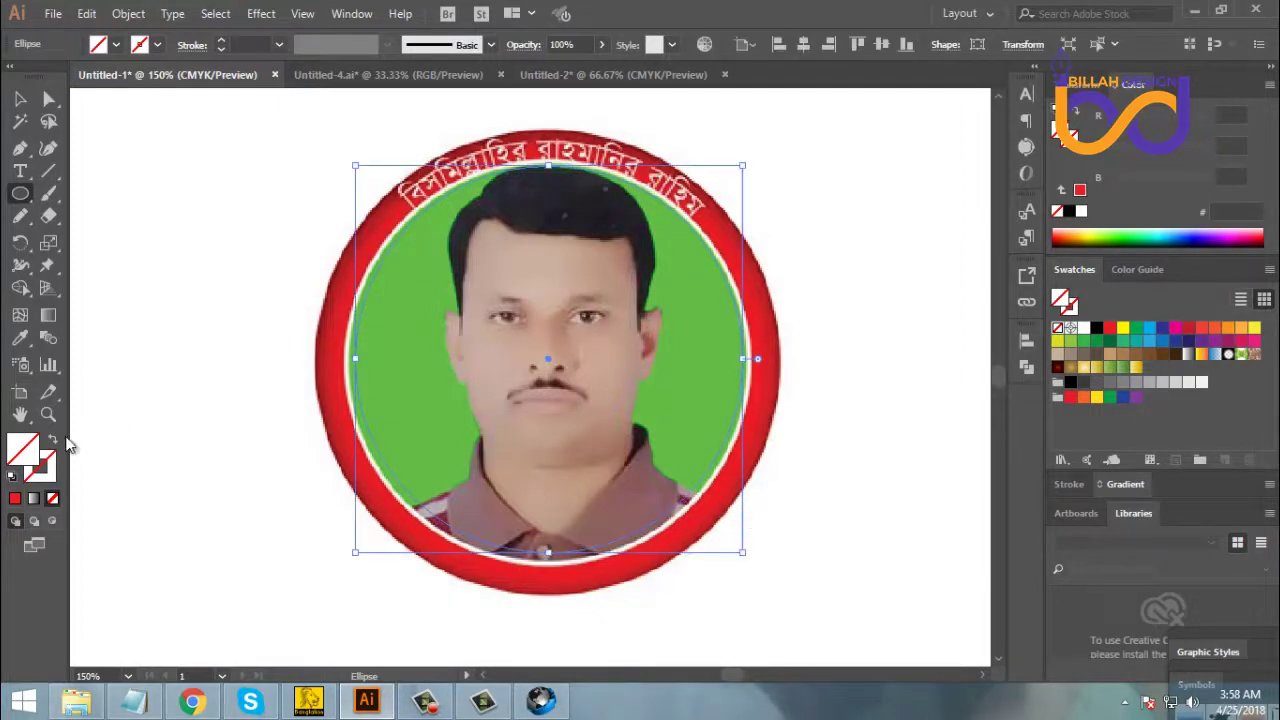
Give the circle a 2 pt black outline
left_click(50, 468)
left_click(1096, 328)
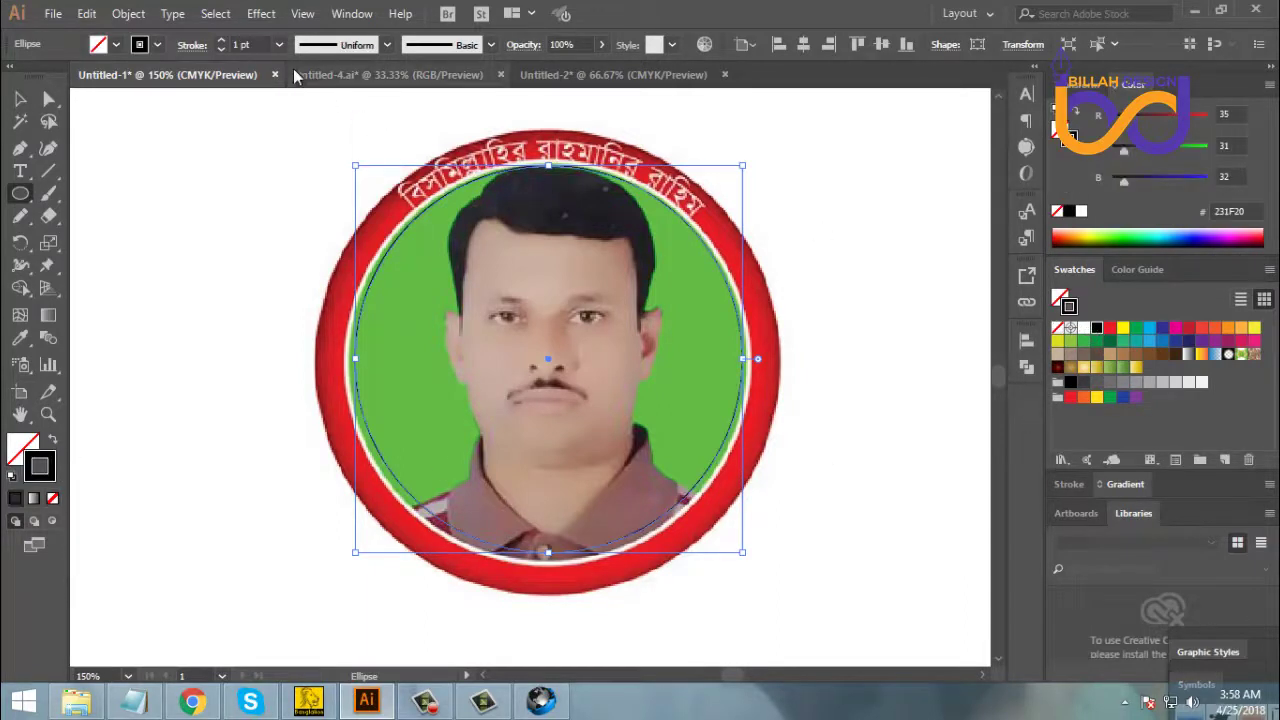
left_click(221, 40)
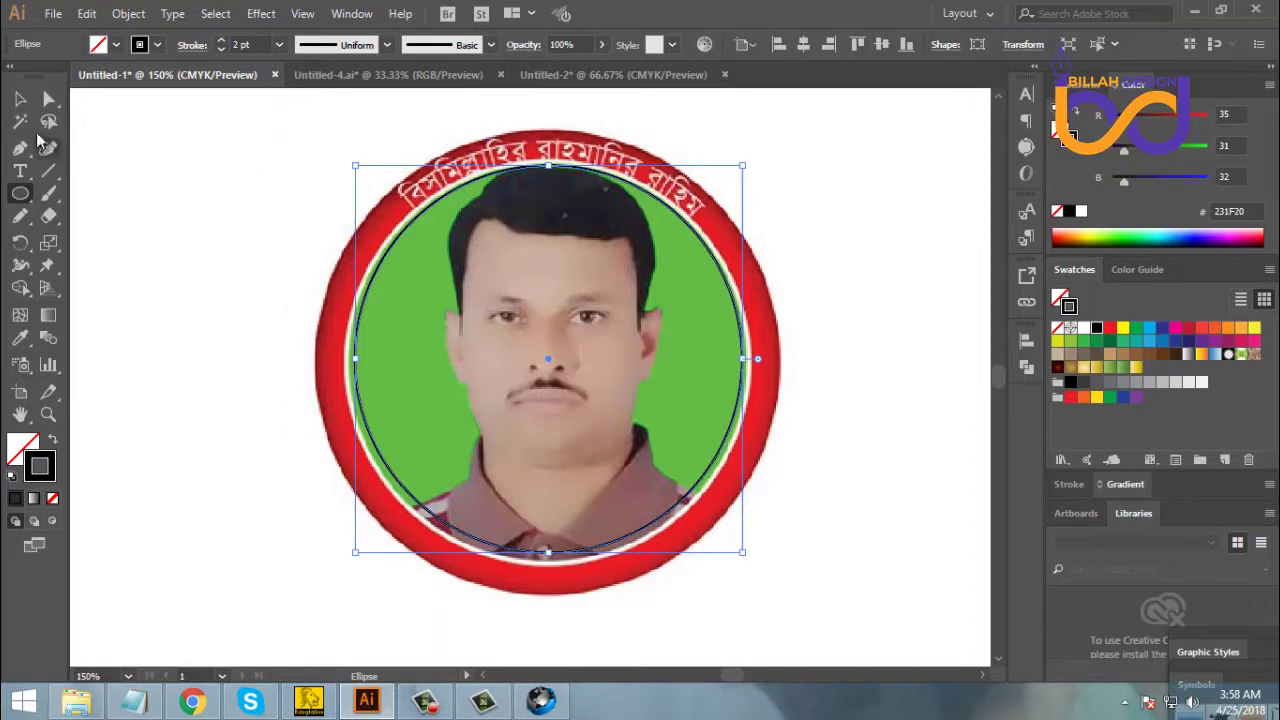
key("v")
left_click(209, 357)
left_click_drag(202, 258, 500, 472)
right_click(590, 387)
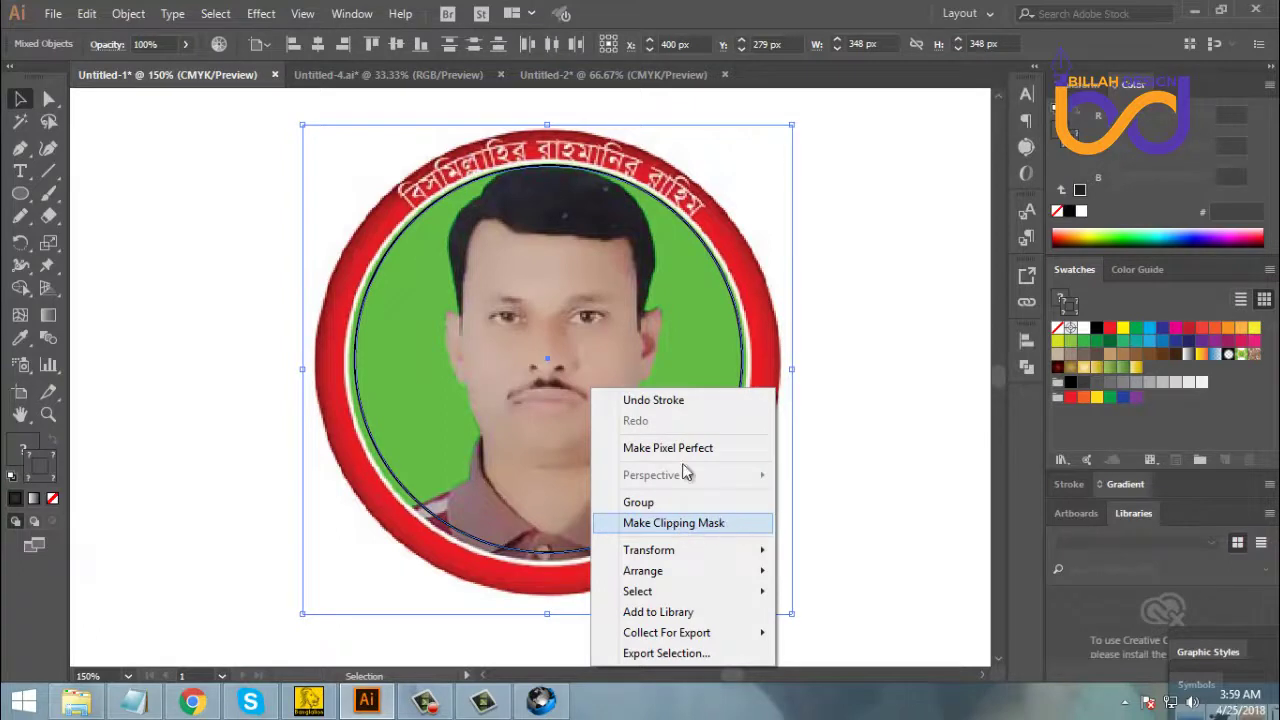
left_click(940, 395)
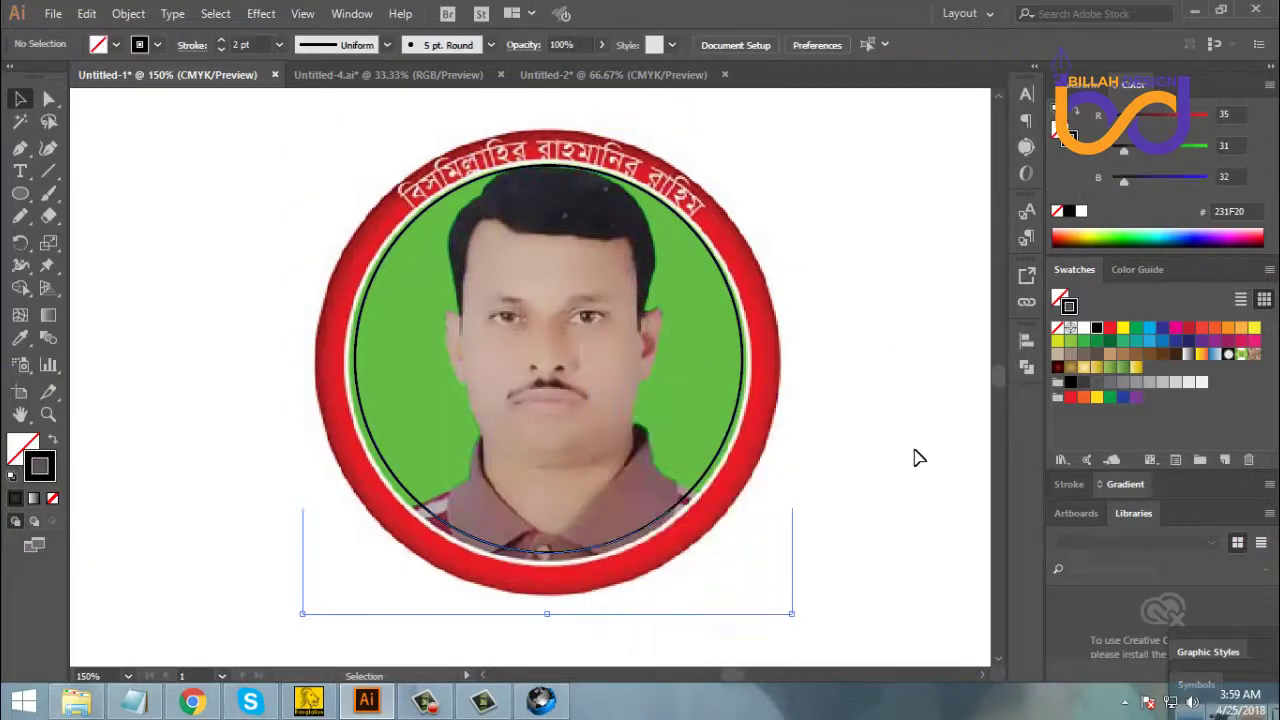
Scale a larger 303 px copy just inside the red border, then select the inner circle and photo
left_click(738, 440)
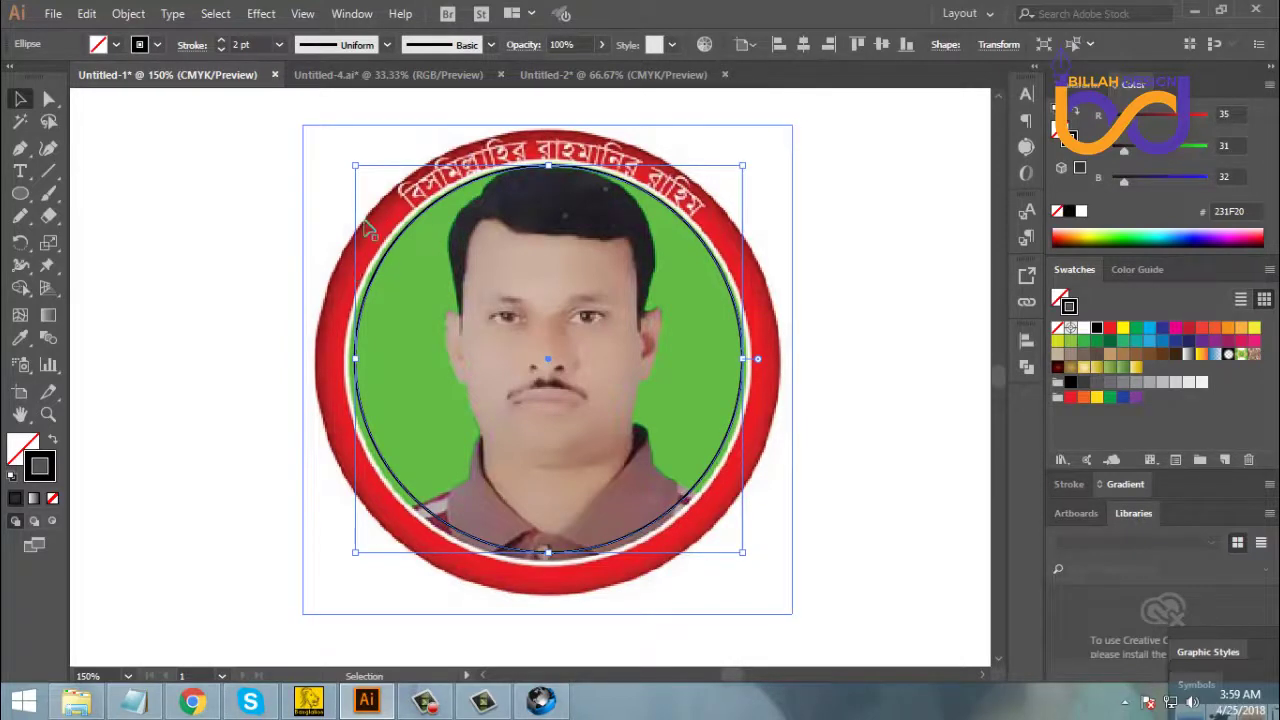
left_click(897, 486)
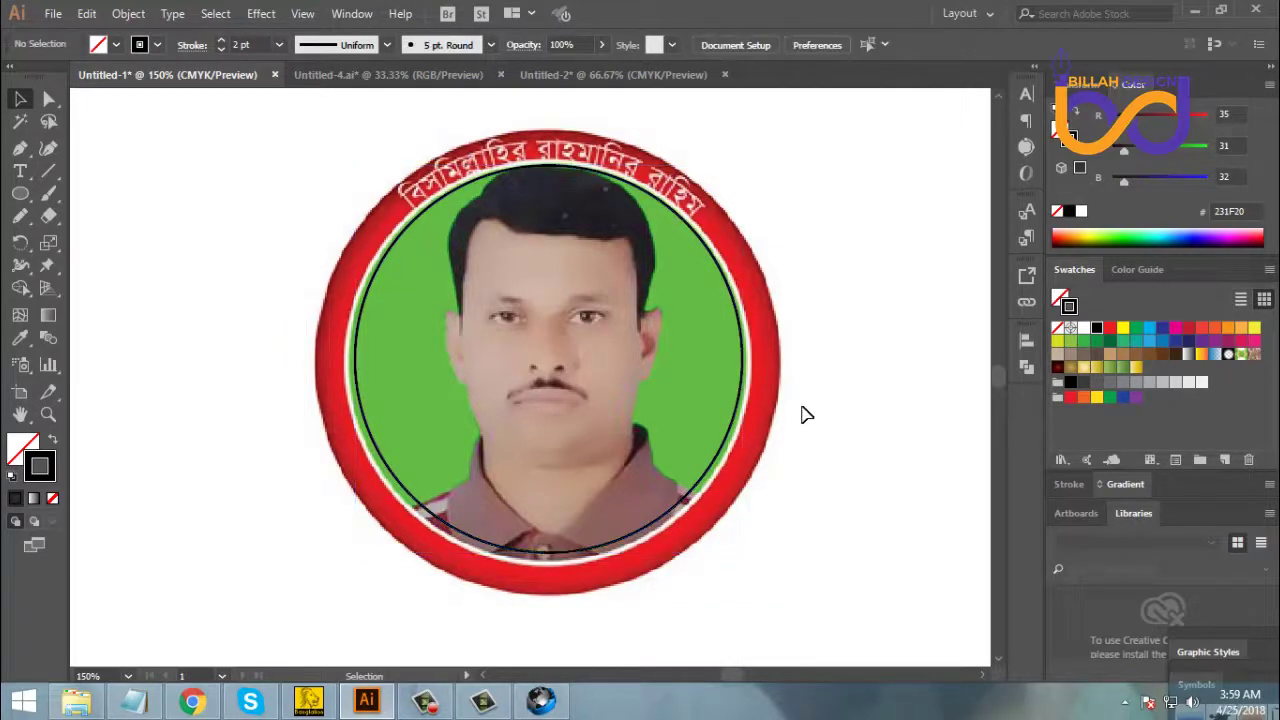
left_click(746, 378)
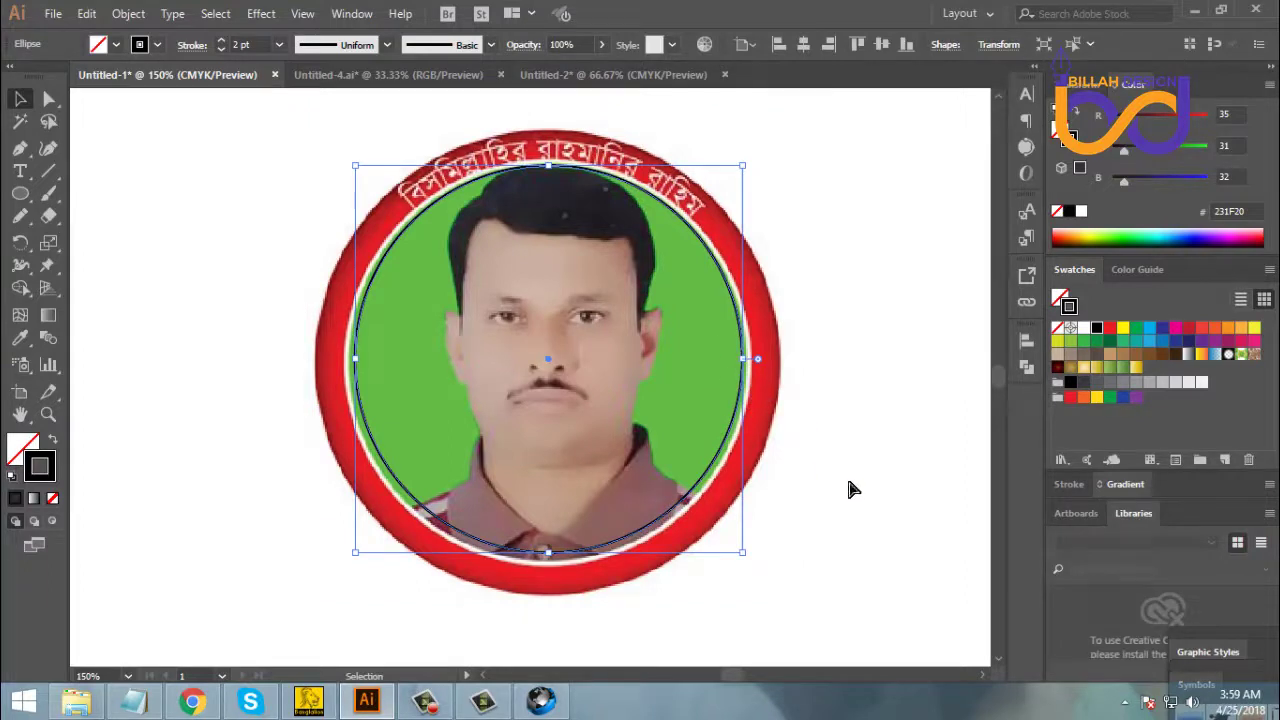
key("a")
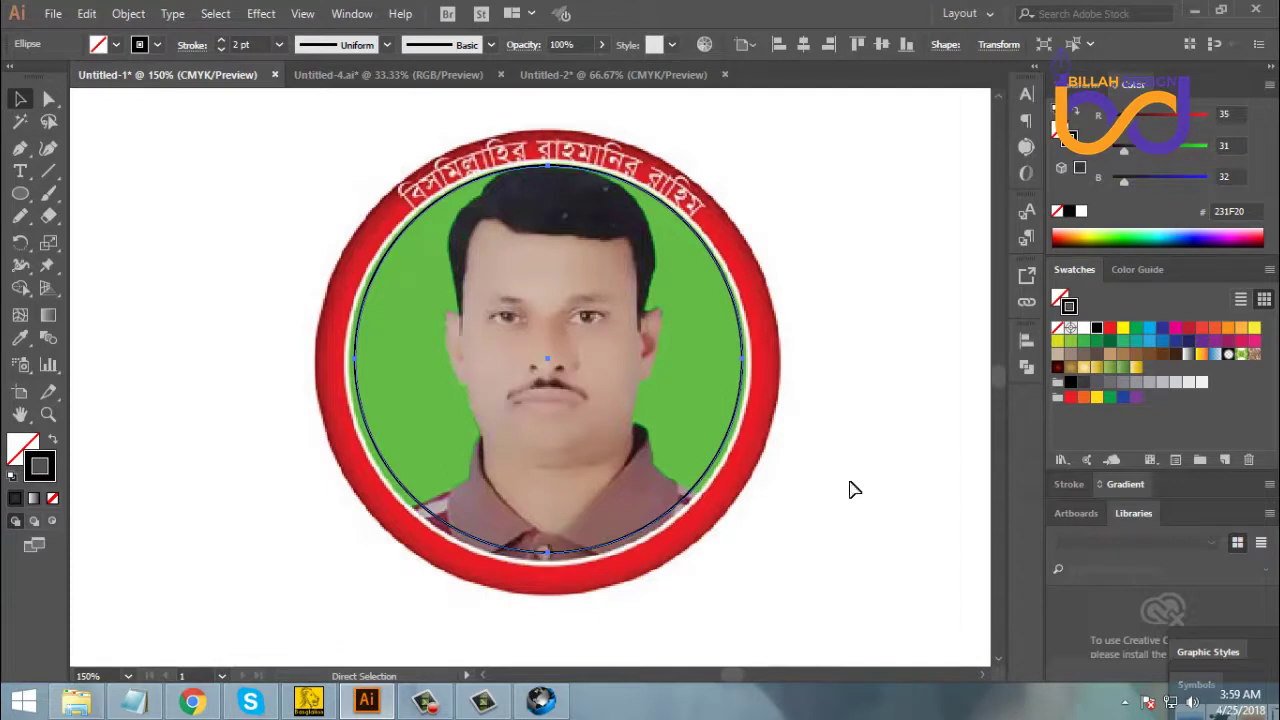
key("v")
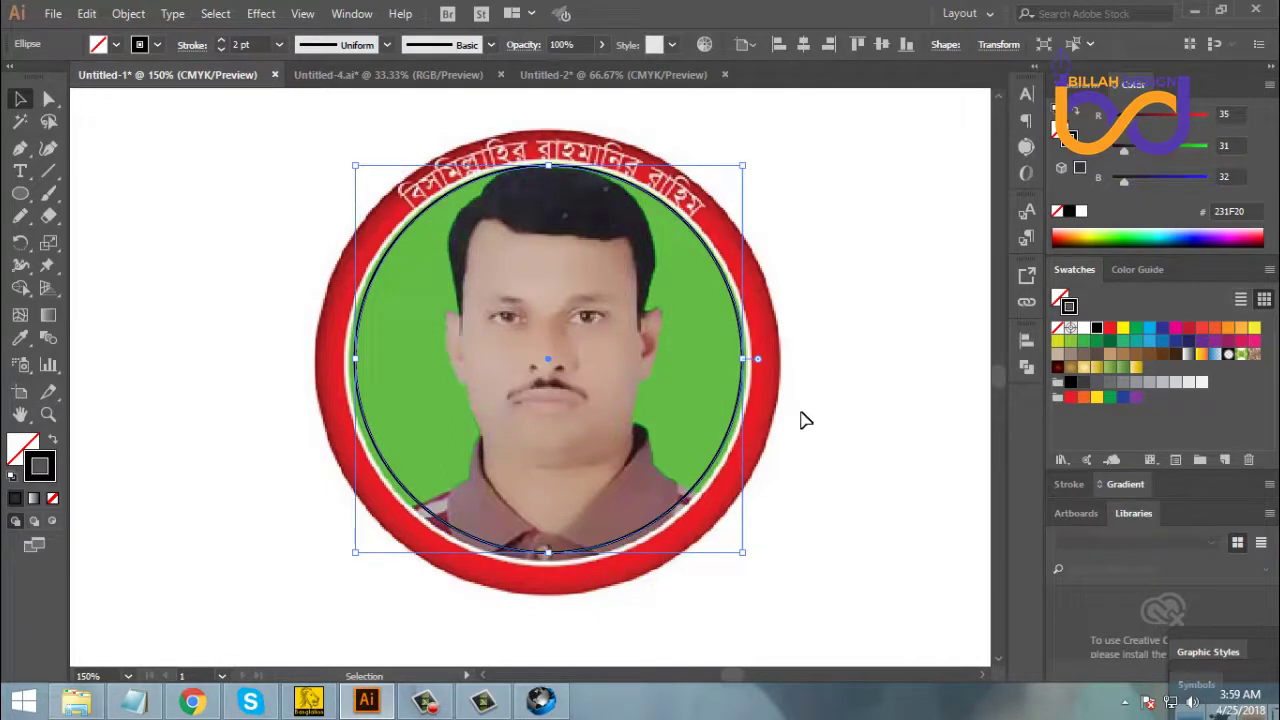
left_click_drag(748, 358, 766, 374)
left_click(867, 528)
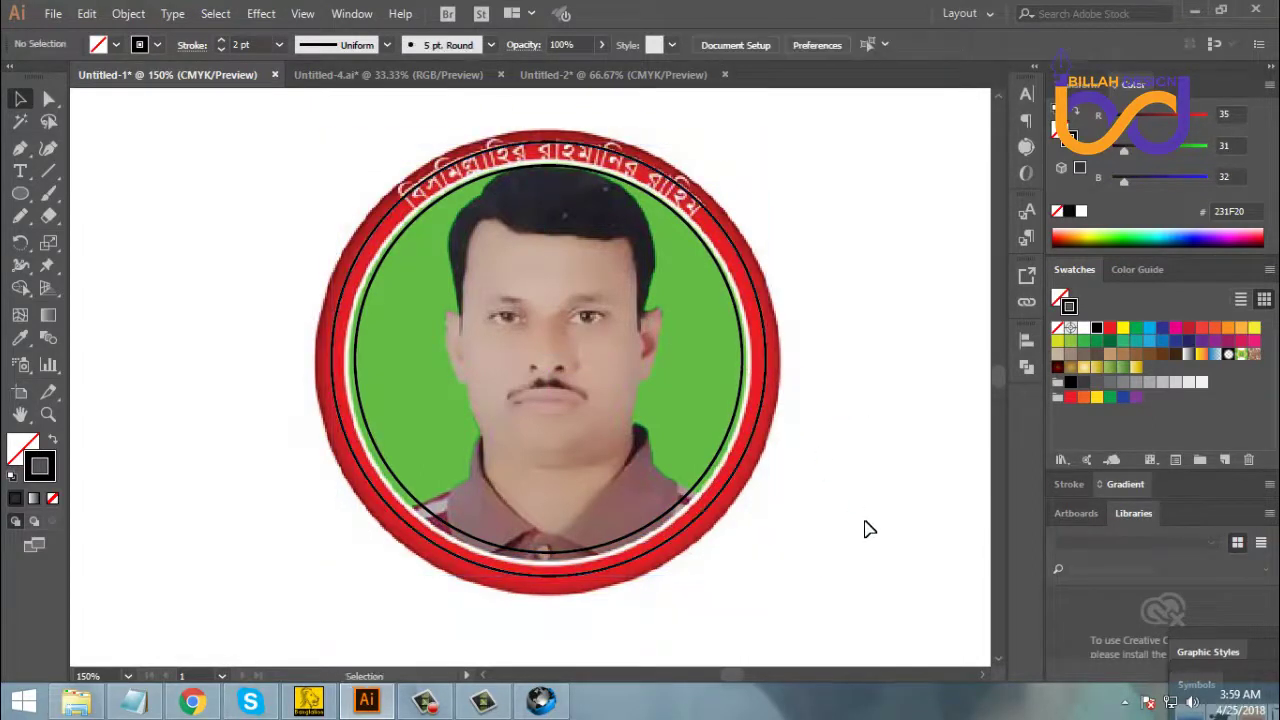
left_click(706, 487)
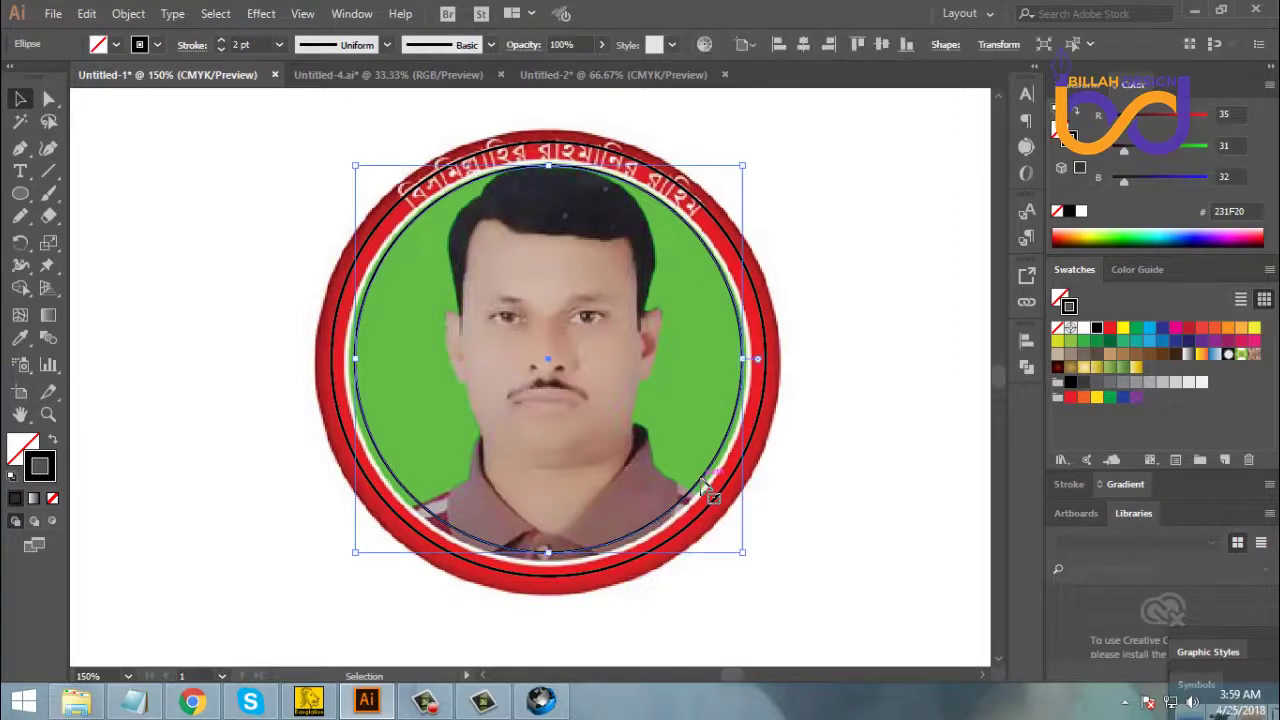
left_click(588, 385, "shift")
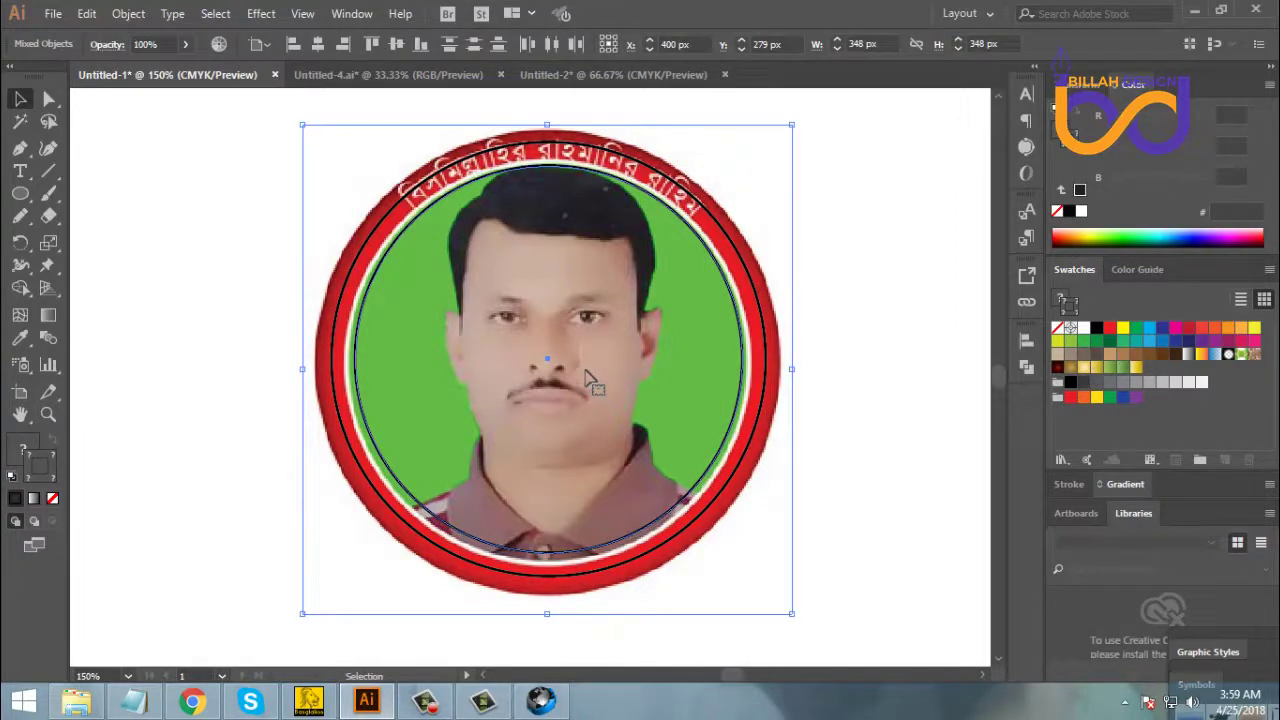
Clip the photo to the inner circle and shrink the outer ring slightly around its centre
right_click(587, 375)
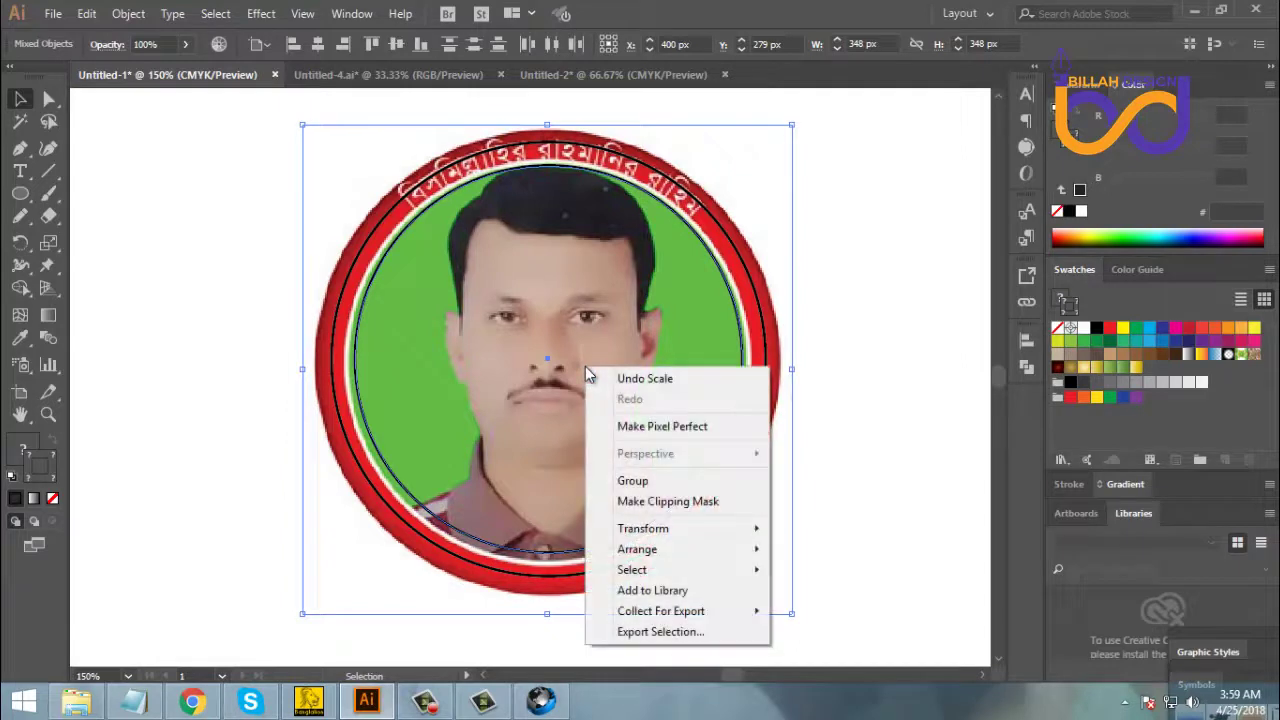
left_click(704, 511)
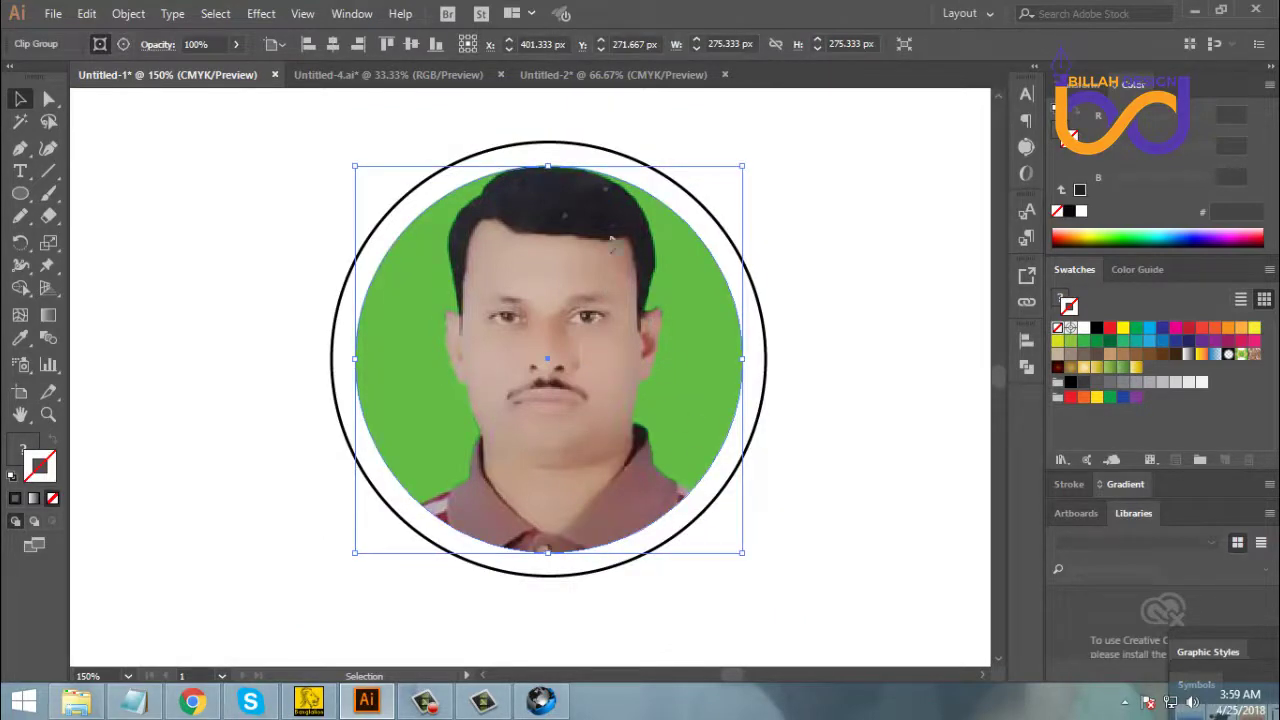
left_click(882, 522)
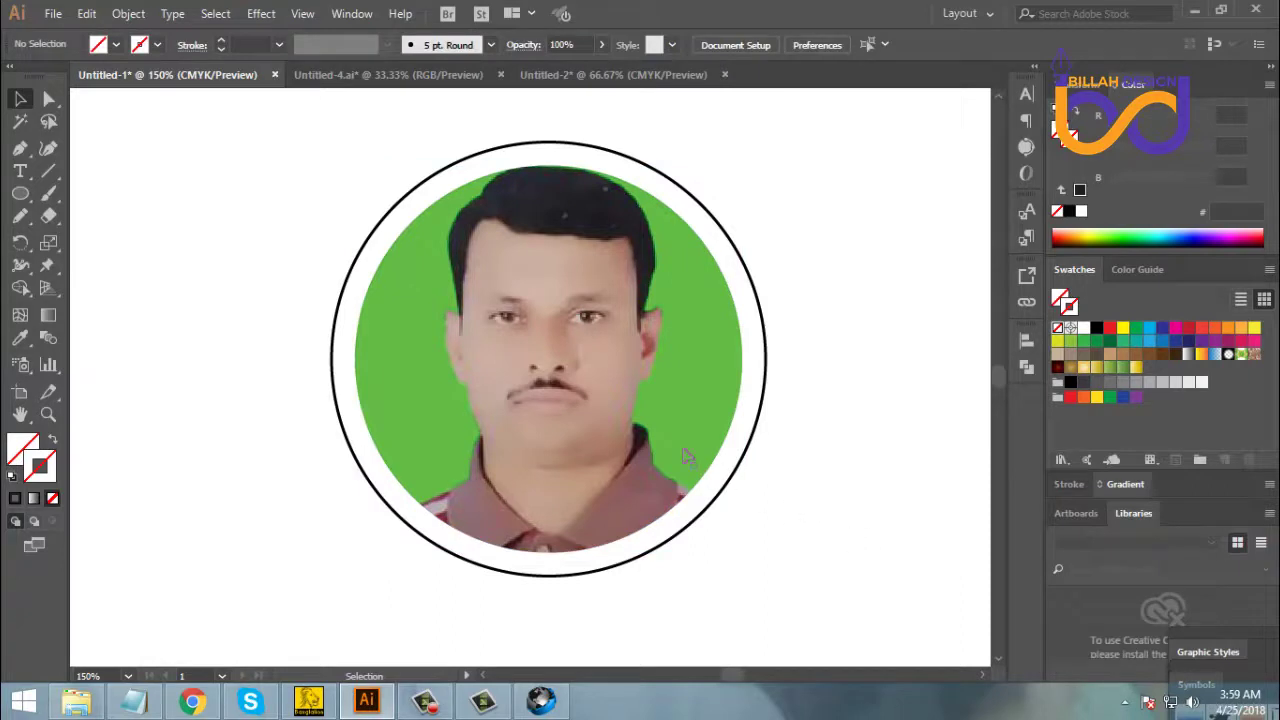
key("ctrl+a")
left_click(857, 563)
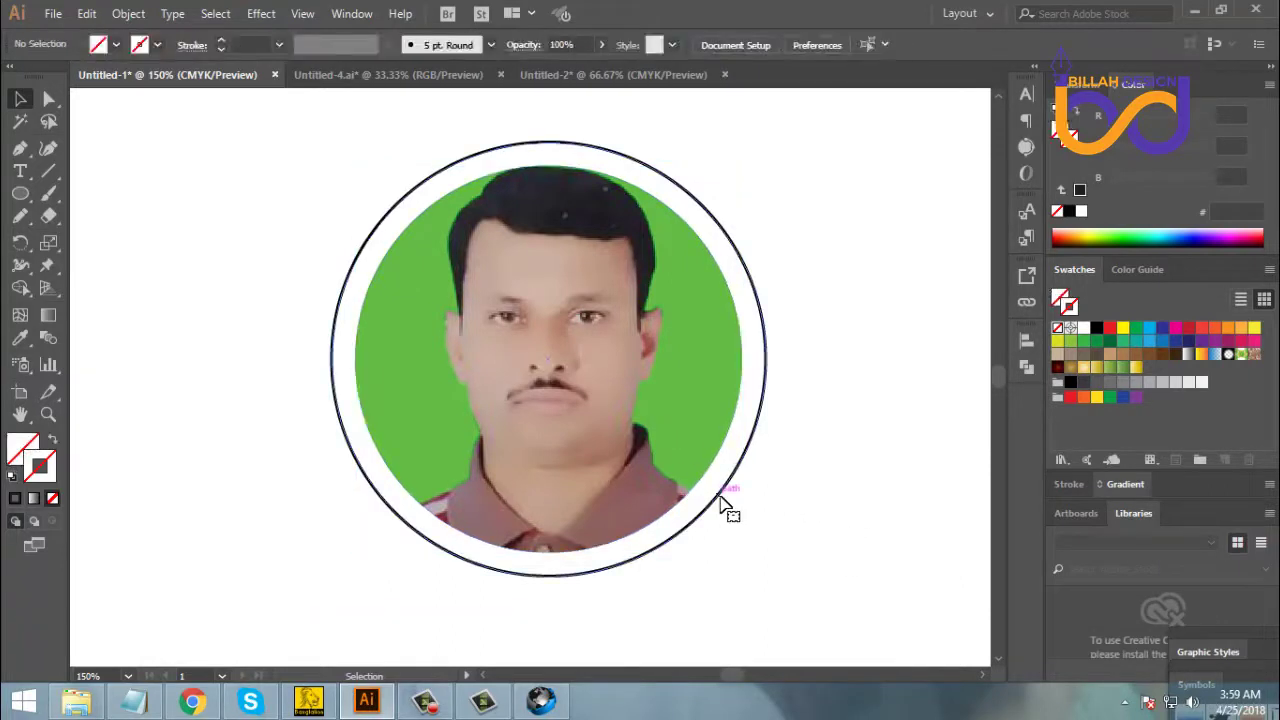
left_click(726, 507)
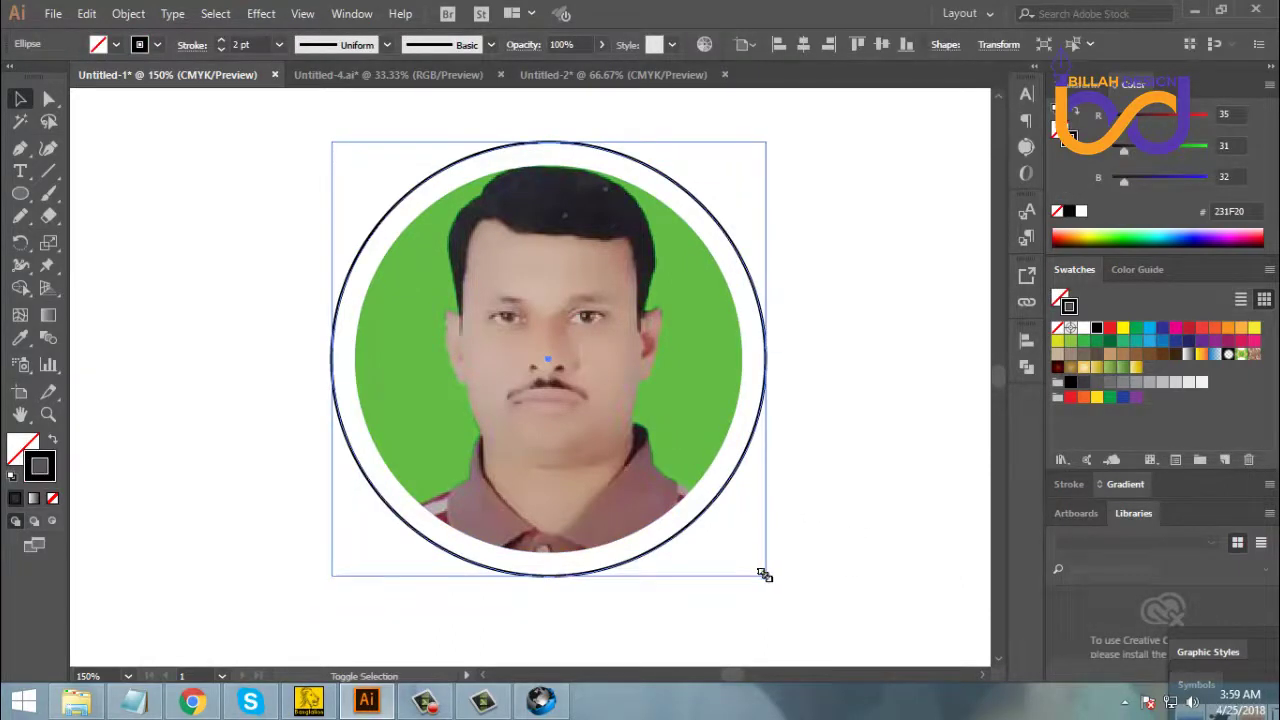
left_click_drag(765, 575, 762, 572)
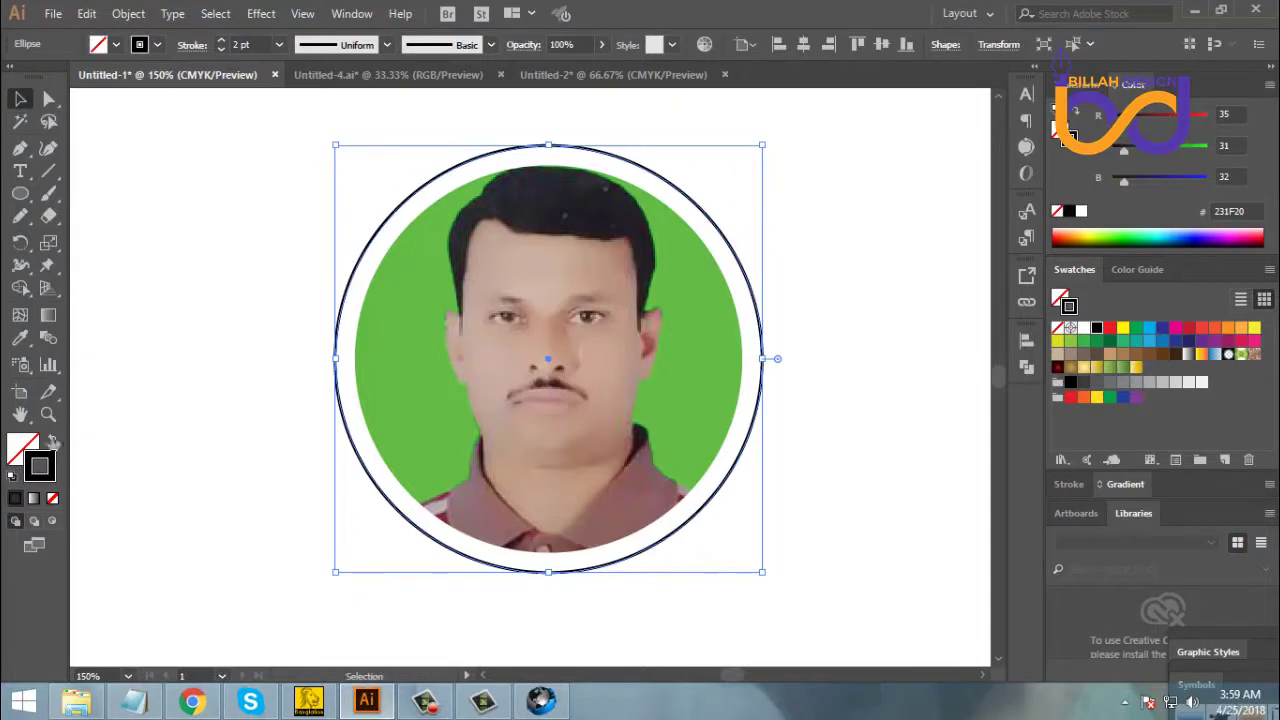
Make the outer circle a solid black disc and send it behind the photo
left_click(52, 442)
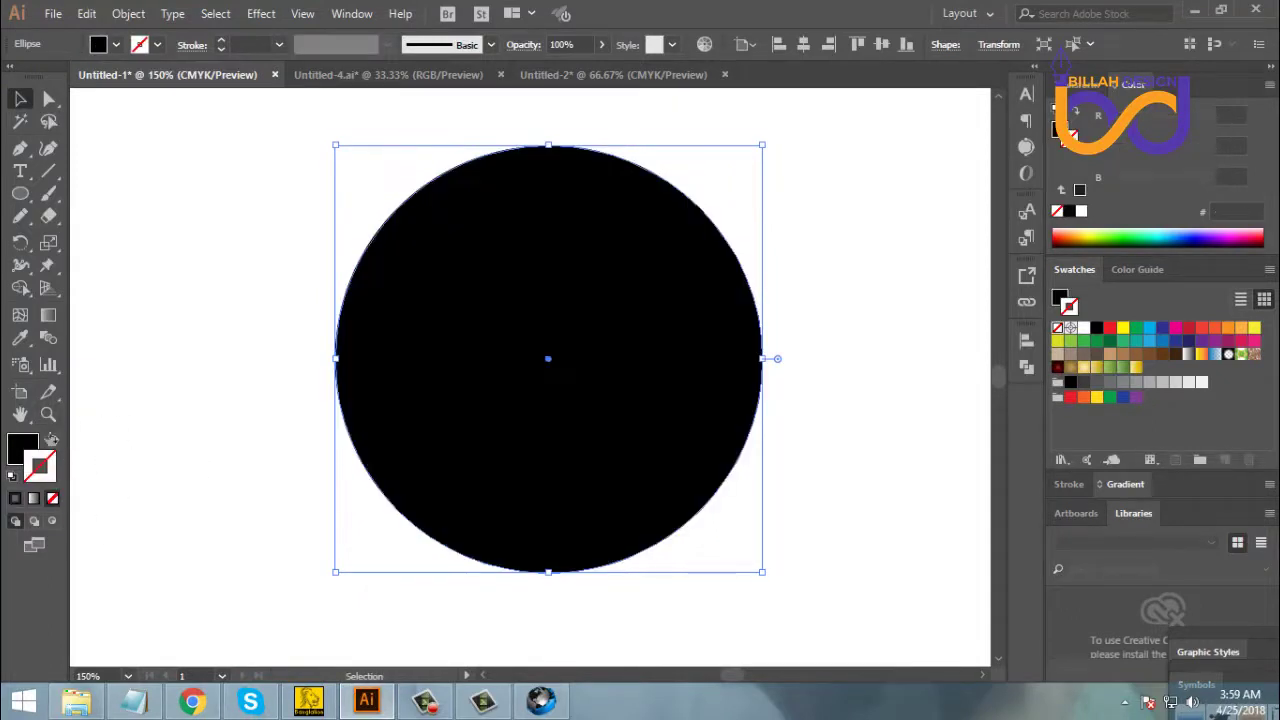
right_click(526, 333)
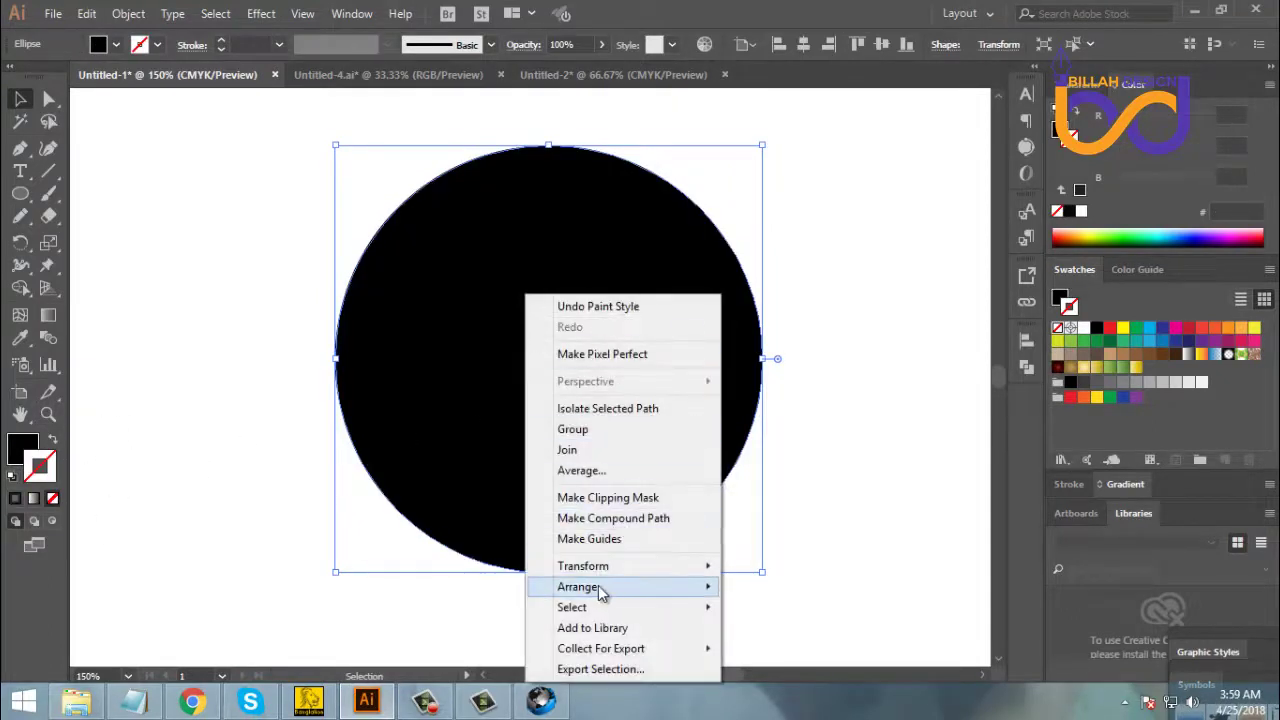
mouse_move(601, 594)
left_click(760, 648)
left_click(880, 519)
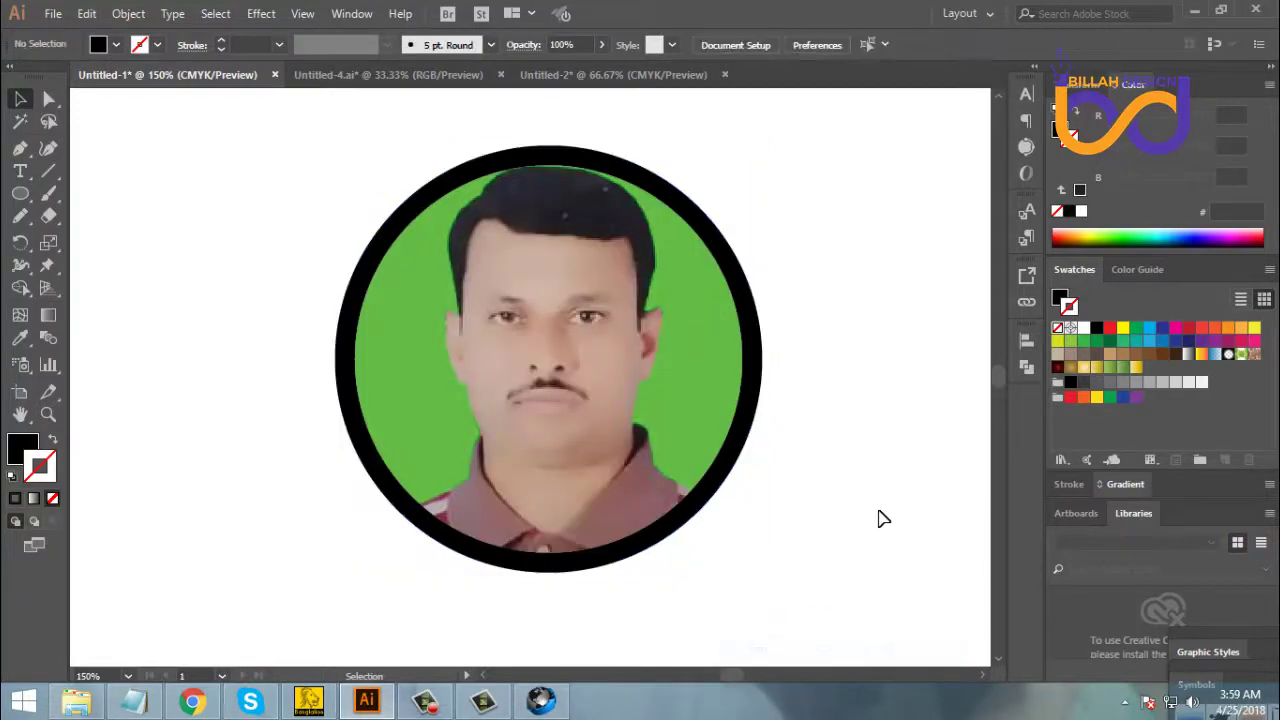
Enlarge the black disc to about 316 px and paste a copy in front
scroll(872, 521, "up", 1)
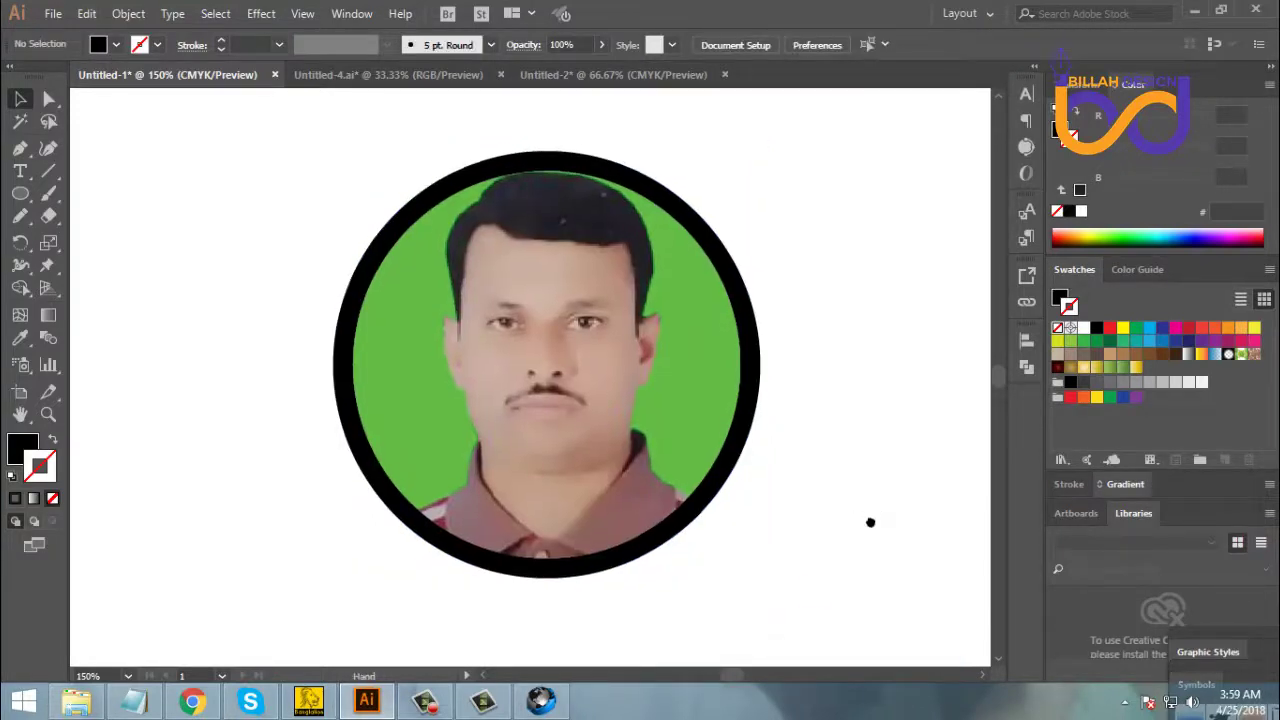
left_click(748, 460)
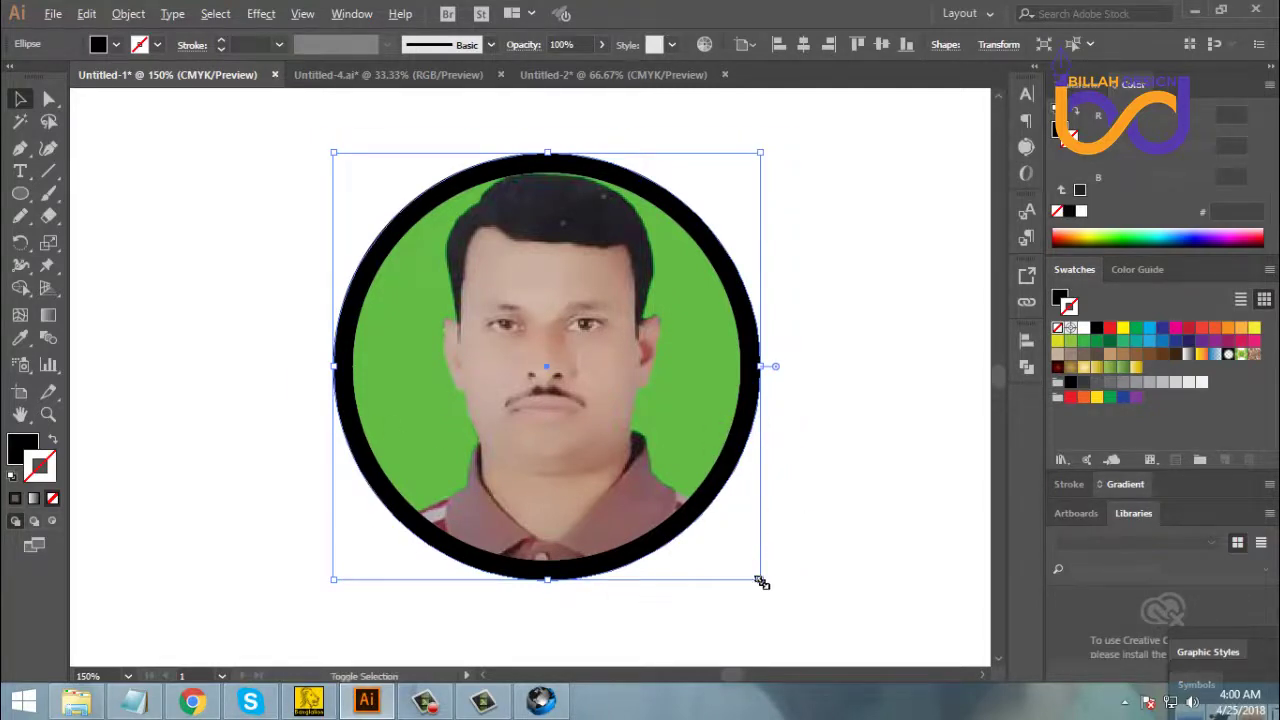
left_click_drag(760, 582, 769, 587)
left_click(766, 509)
left_click(729, 480)
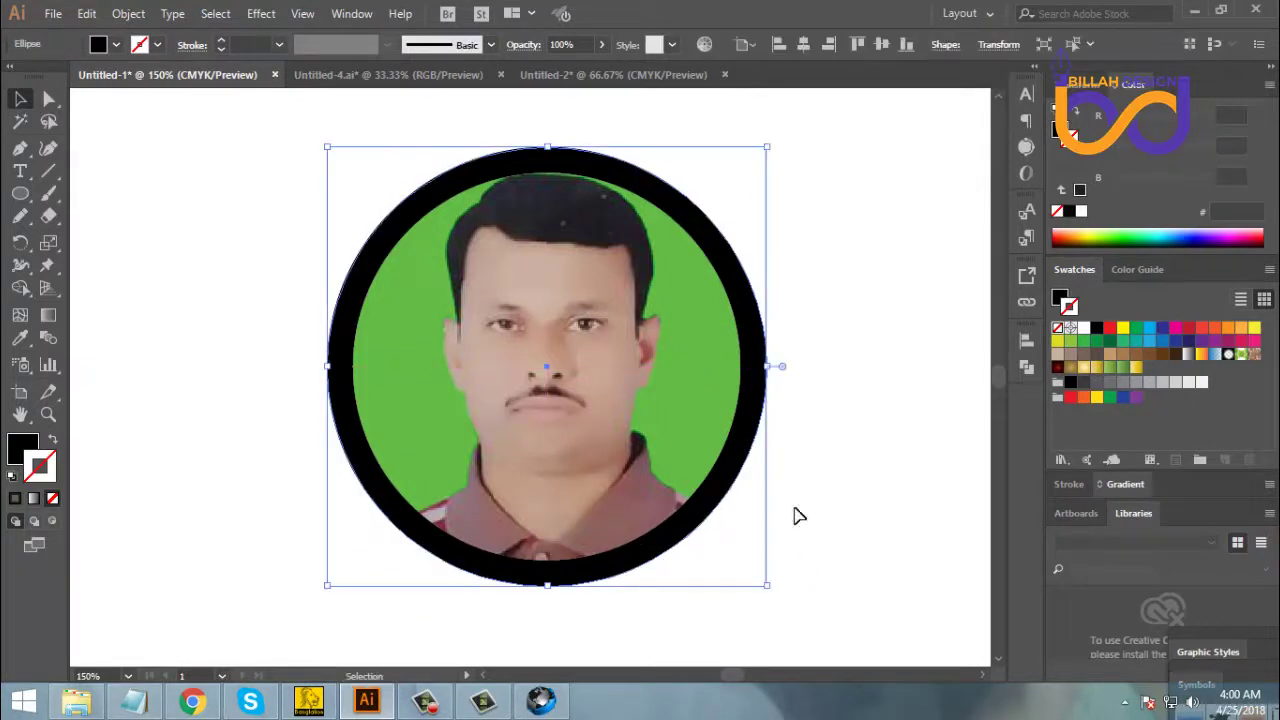
key("a")
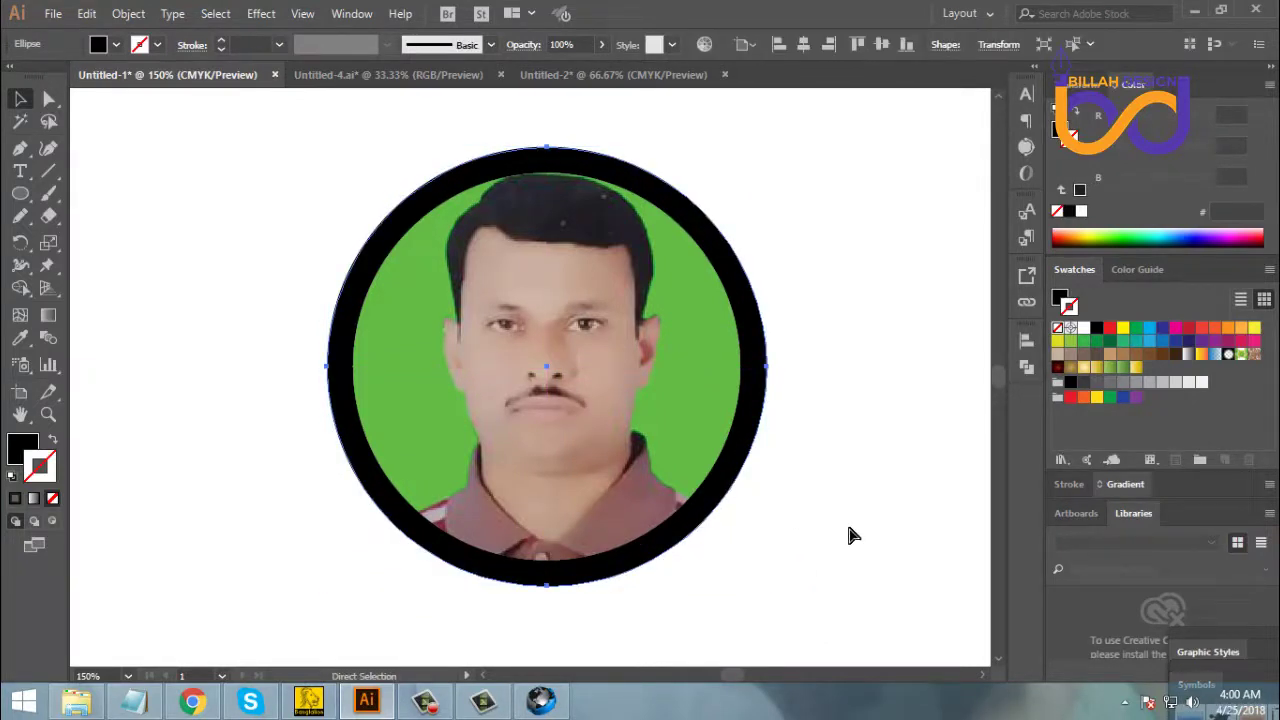
key("v")
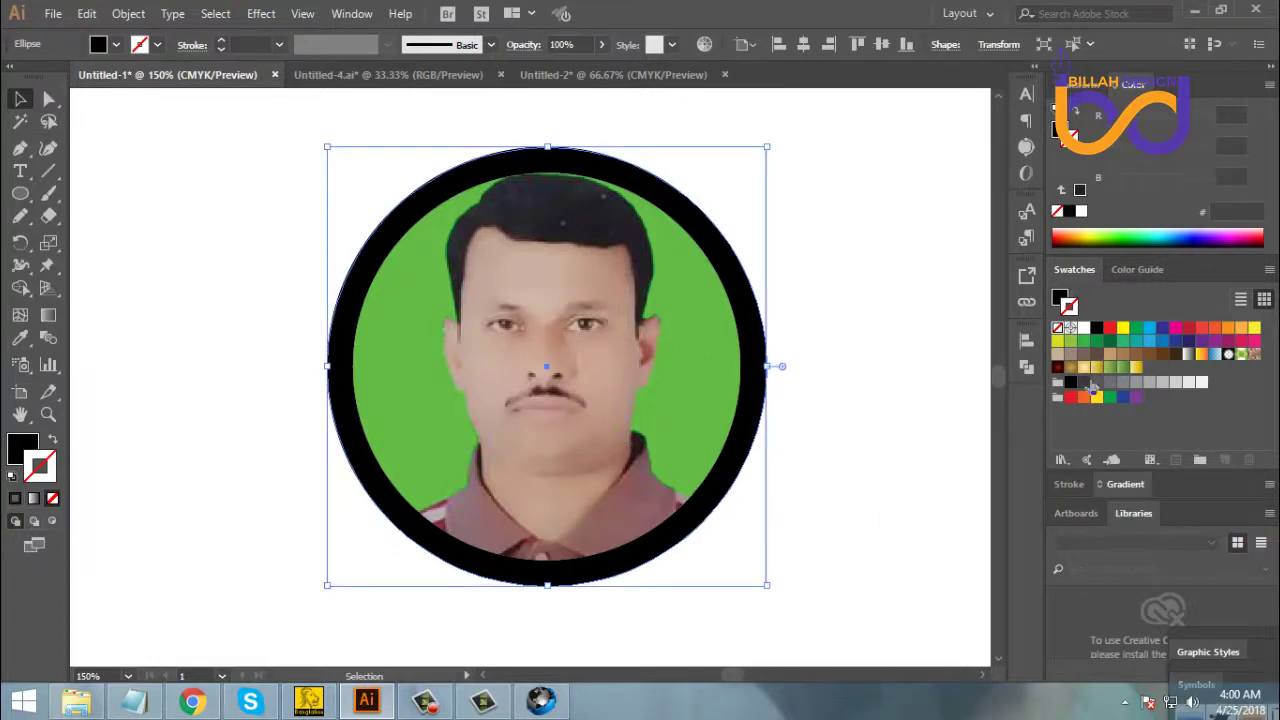
left_click(1062, 298)
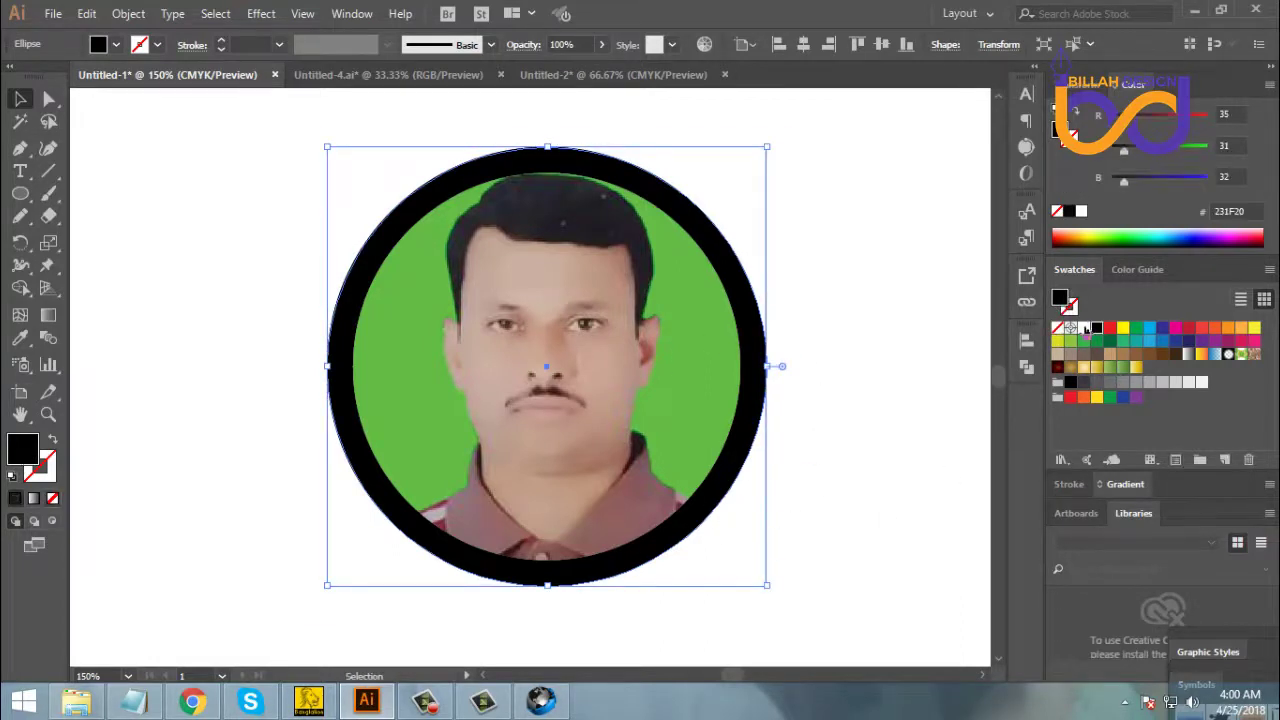
Fill the front copy white and shrink it to 285 px, forming a thin white band
left_click(1085, 329)
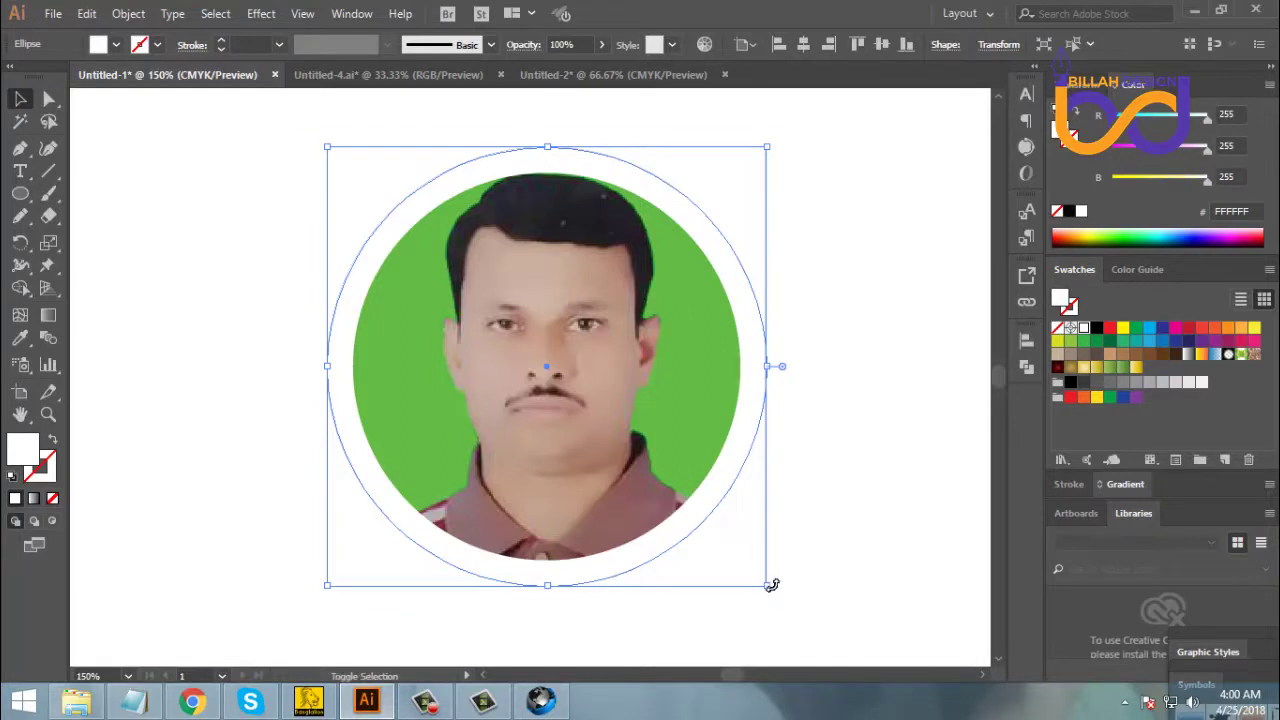
left_click_drag(768, 588, 748, 570)
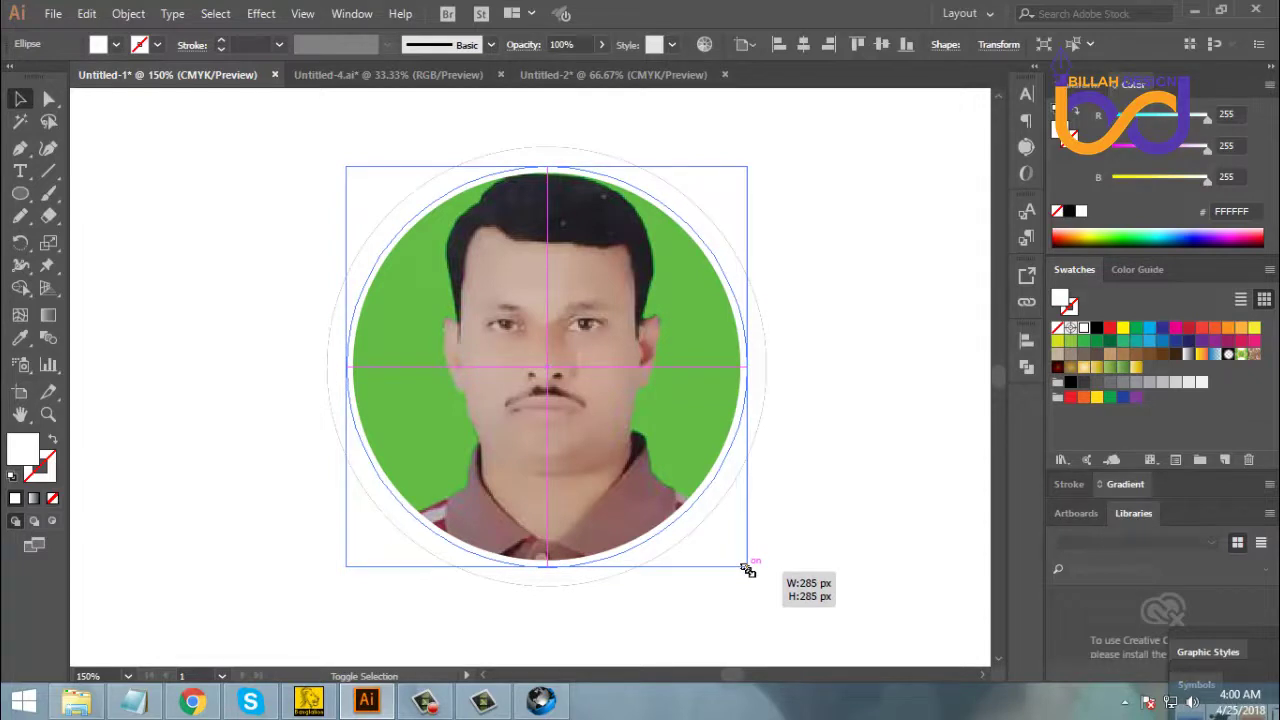
left_click_drag(748, 570, 748, 570)
left_click(870, 508)
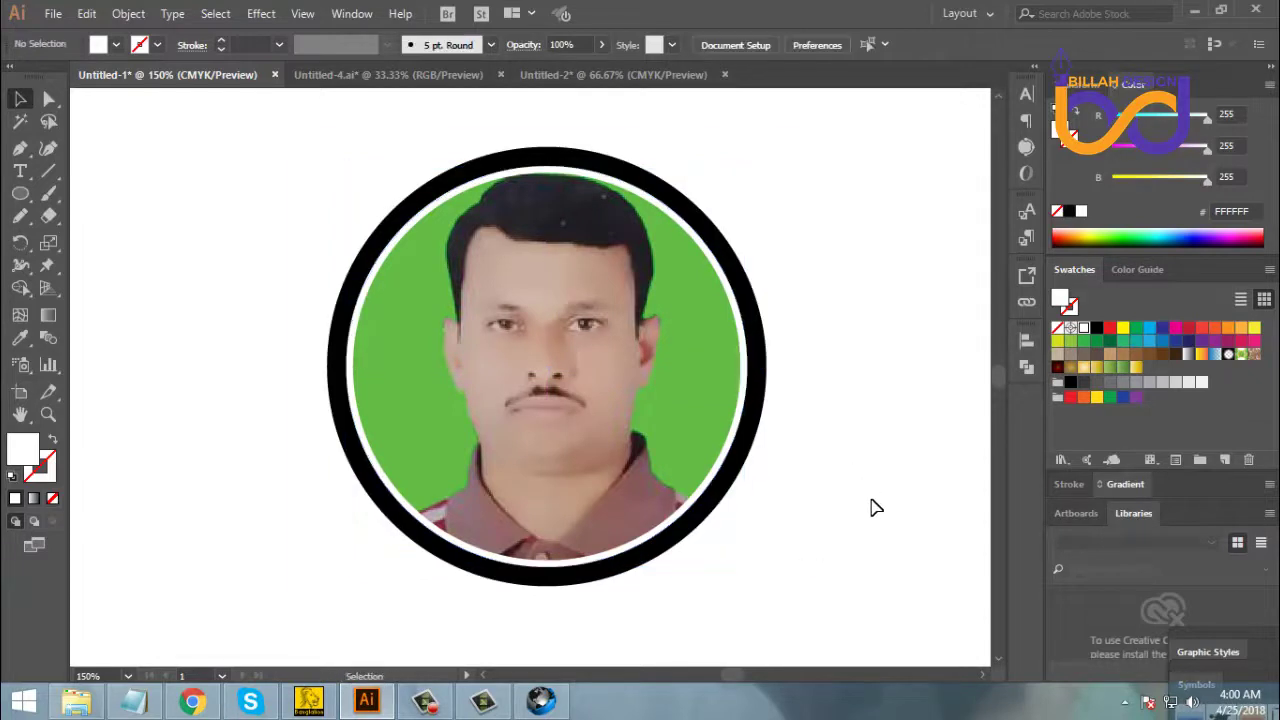
key("ctrl+minus")
key("ctrl+minus")
key("ctrl+minus")
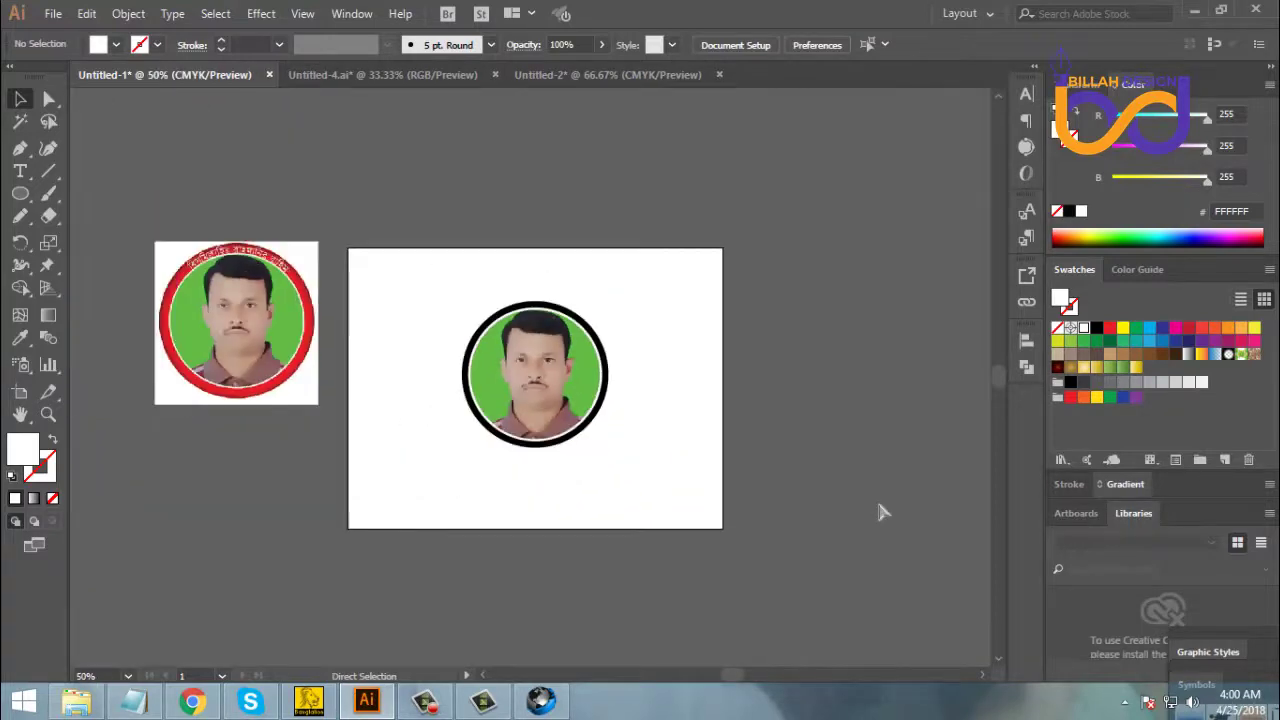
Enlarge the black ring slightly and recolour it red (ED1C24)
key("ctrl+equal")
key("ctrl+equal")
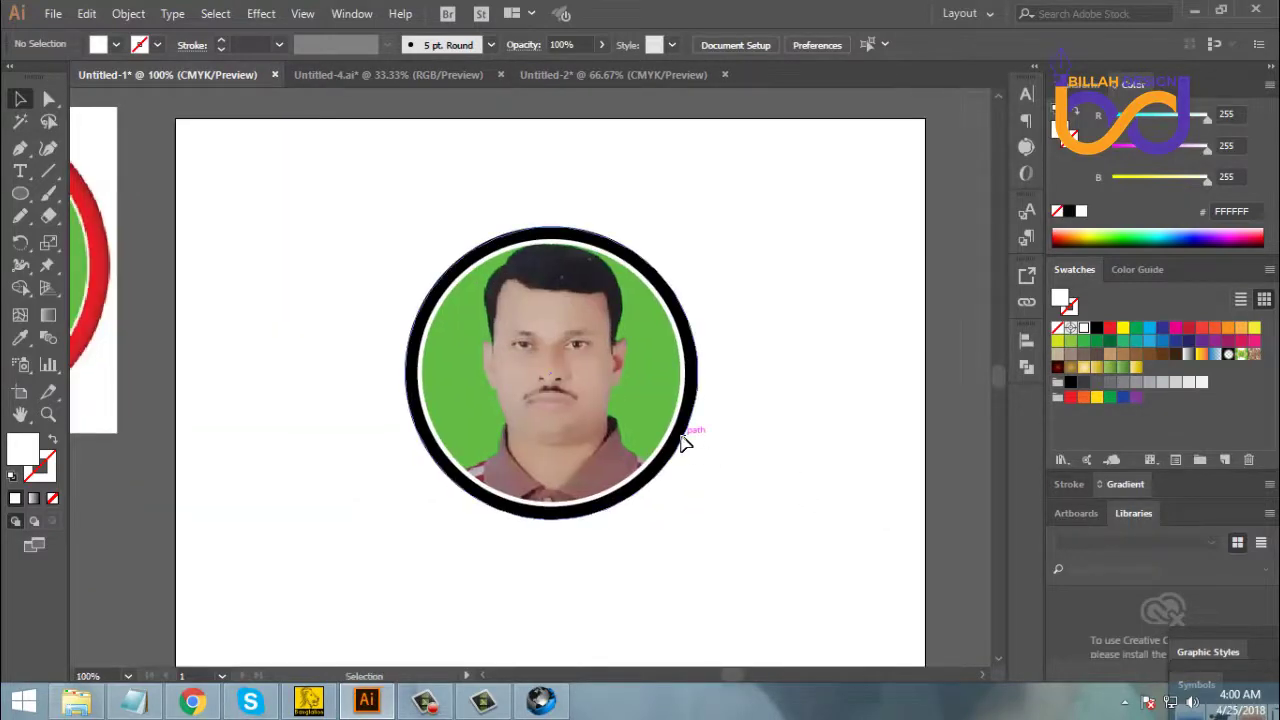
left_click(684, 441)
left_click_drag(698, 519, 702, 522)
left_click(772, 591)
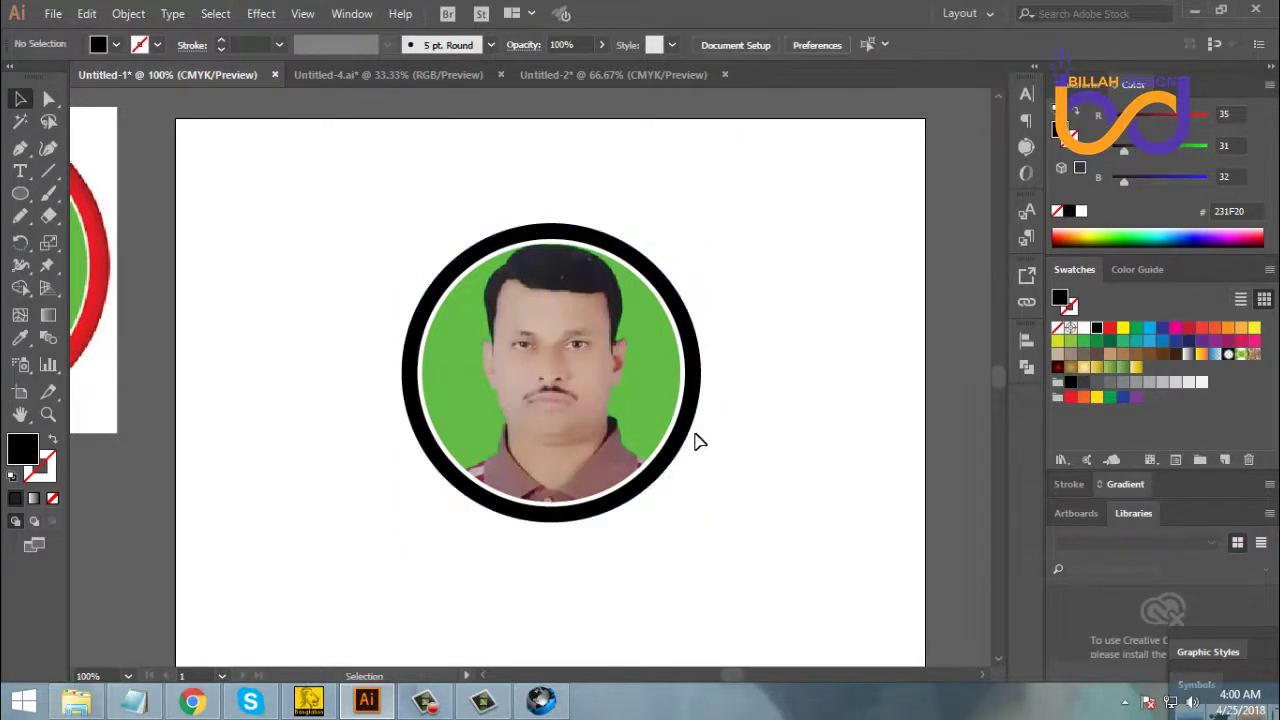
left_click(693, 436)
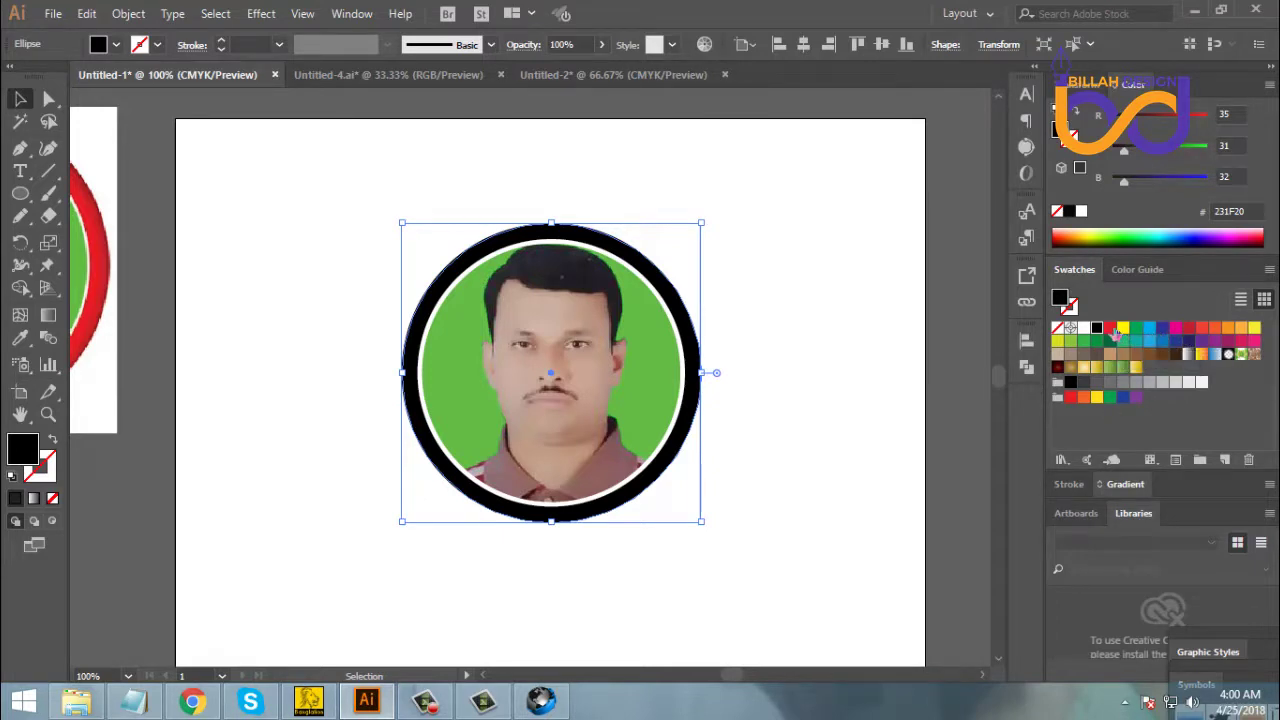
left_click(1110, 327)
Group all the badge's parts and move the badge to the artboard's upper left
left_click(831, 406)
left_click_drag(806, 229, 466, 509)
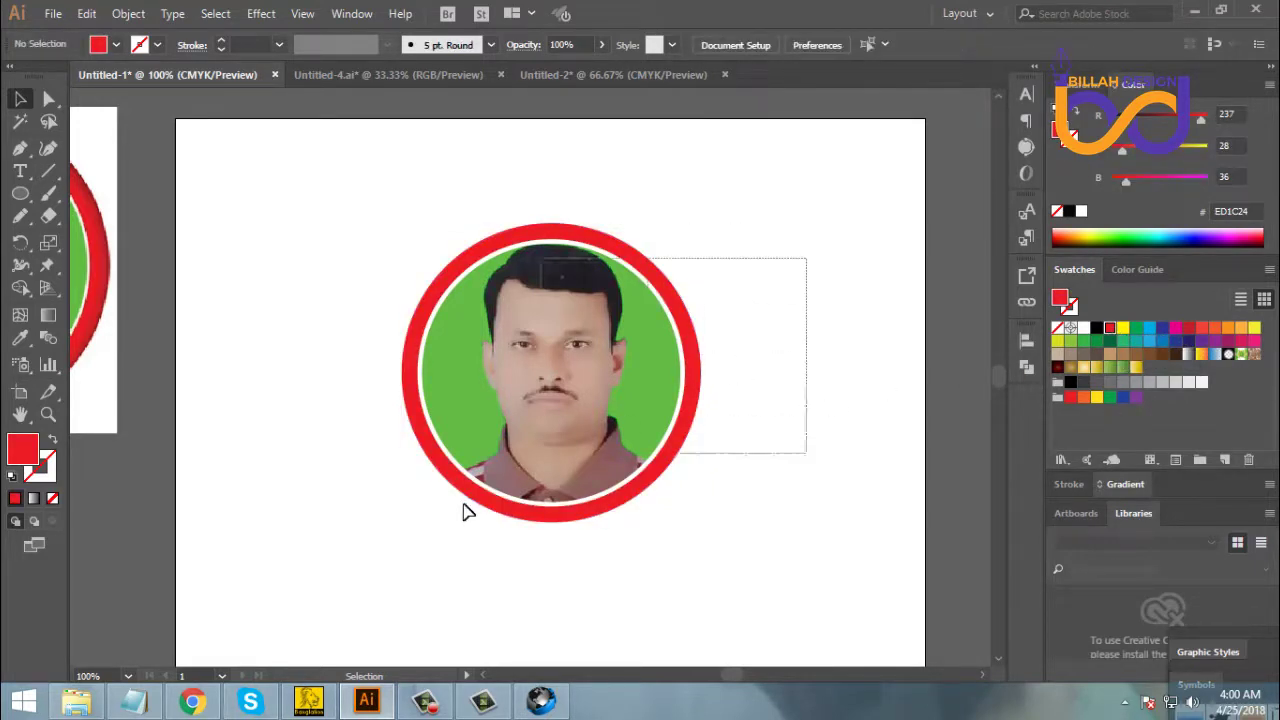
right_click(617, 338)
left_click(672, 447)
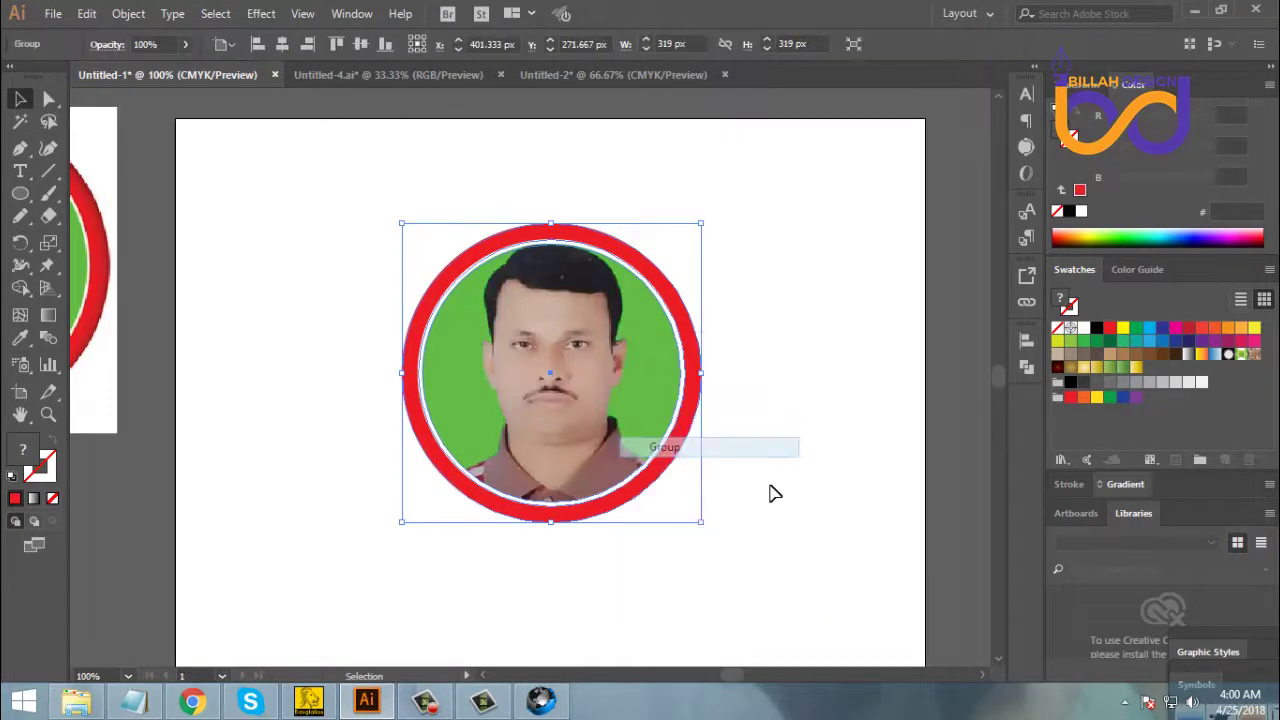
left_click(773, 493)
left_click_drag(632, 440, 455, 306)
Move the spare reference badge image onto the artboard's right side
left_click(148, 313)
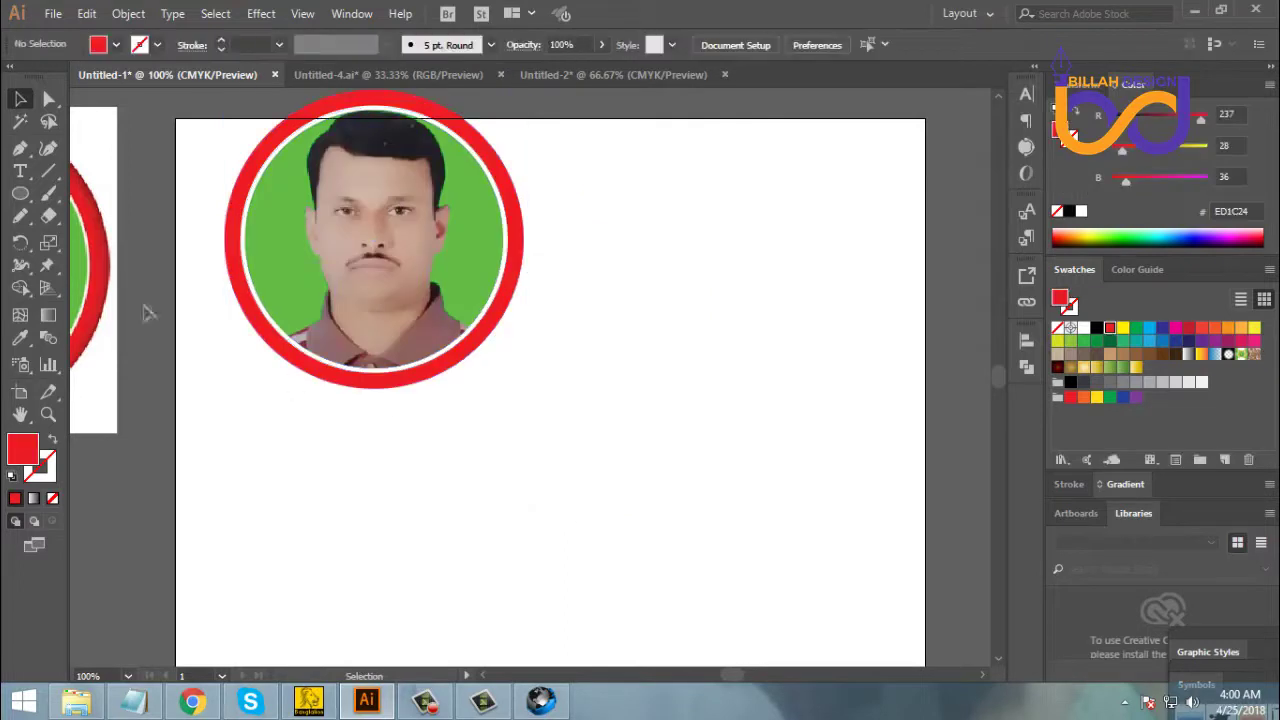
left_click_drag(112, 300, 870, 476)
left_click(877, 606)
scroll(840, 557, "down", 1)
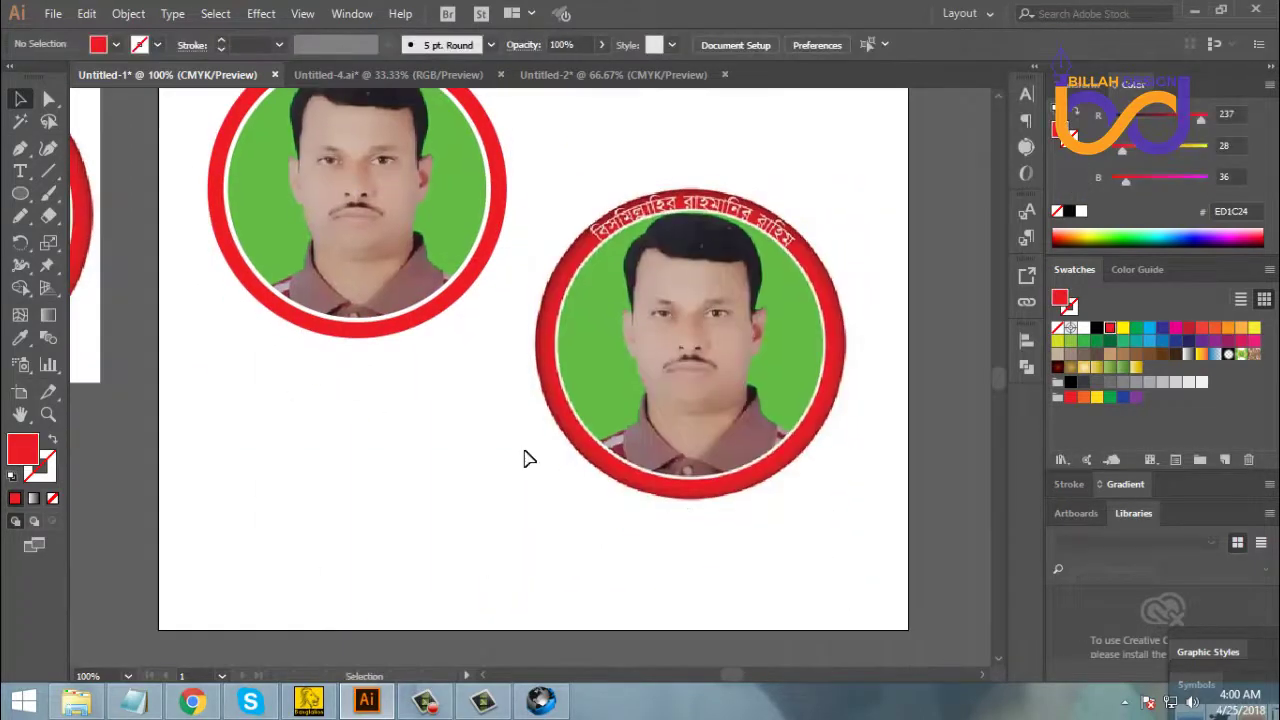
Draw a red-outlined, unfilled square below the red badge and rotate it 45° into a diamond
left_click(20, 193)
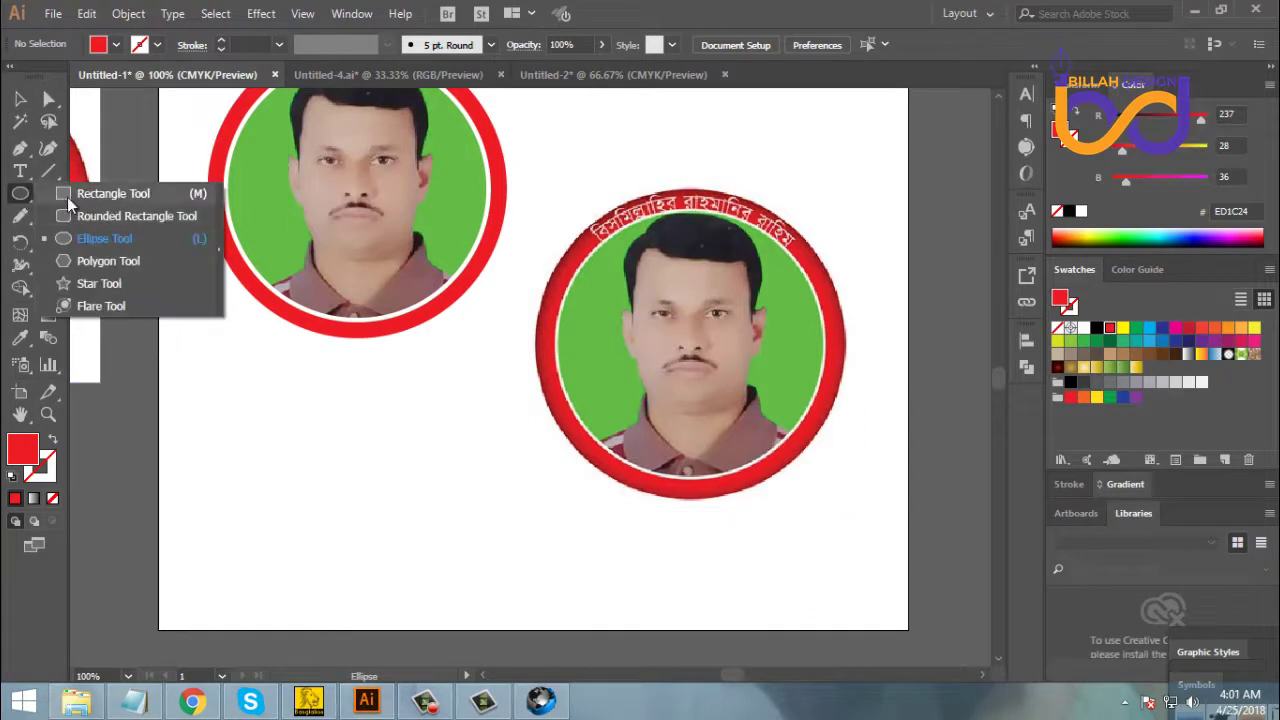
left_click(67, 197)
left_click_drag(390, 431, 463, 503)
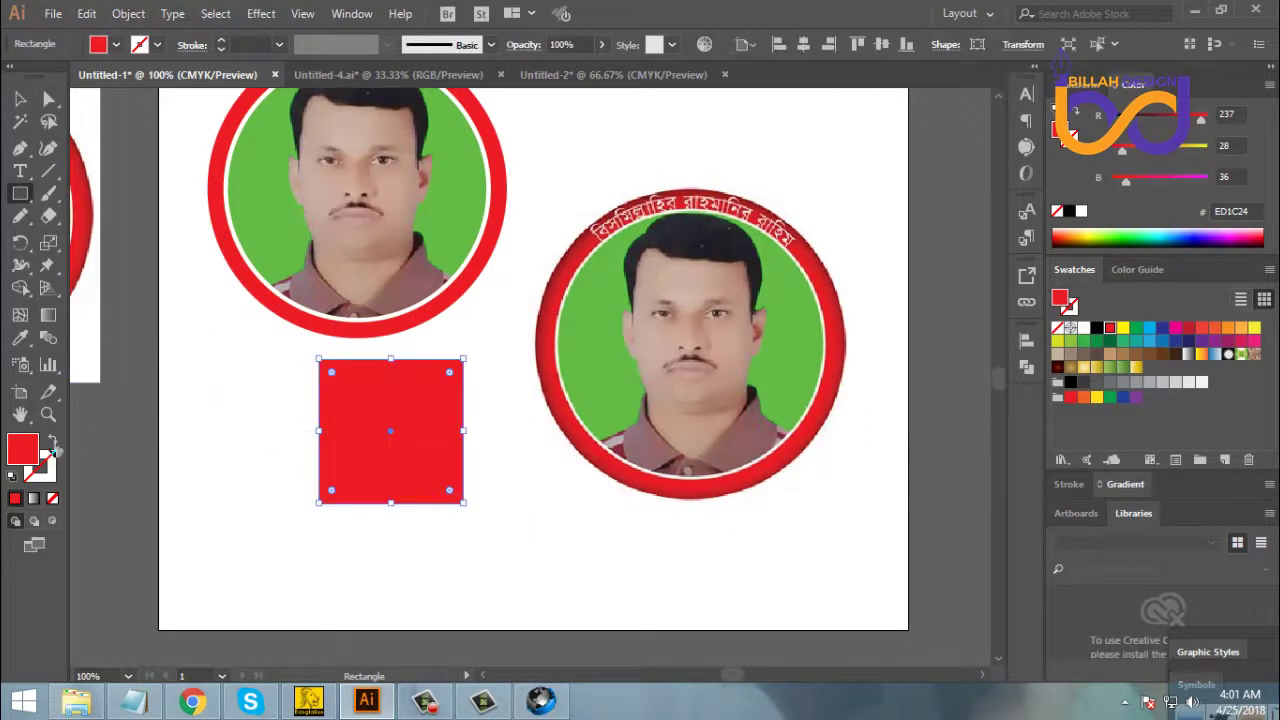
left_click(53, 442)
left_click(20, 98)
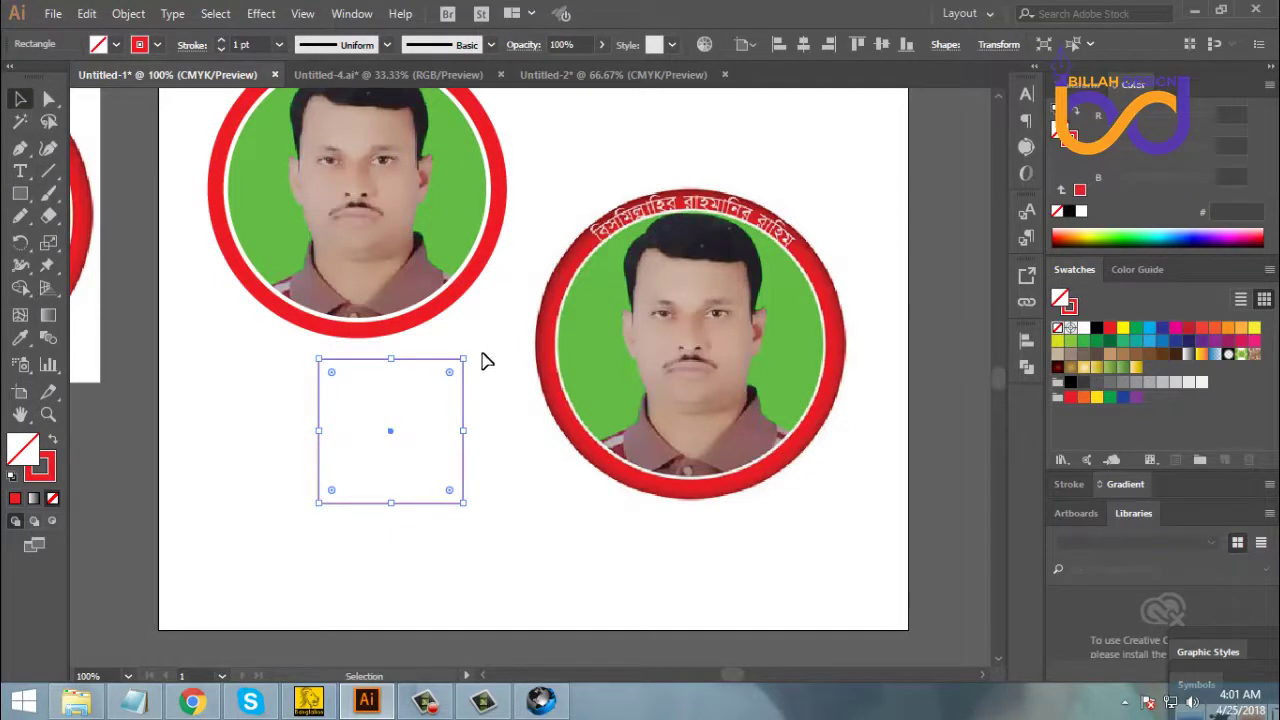
left_click_drag(471, 349, 495, 481)
left_click(560, 540)
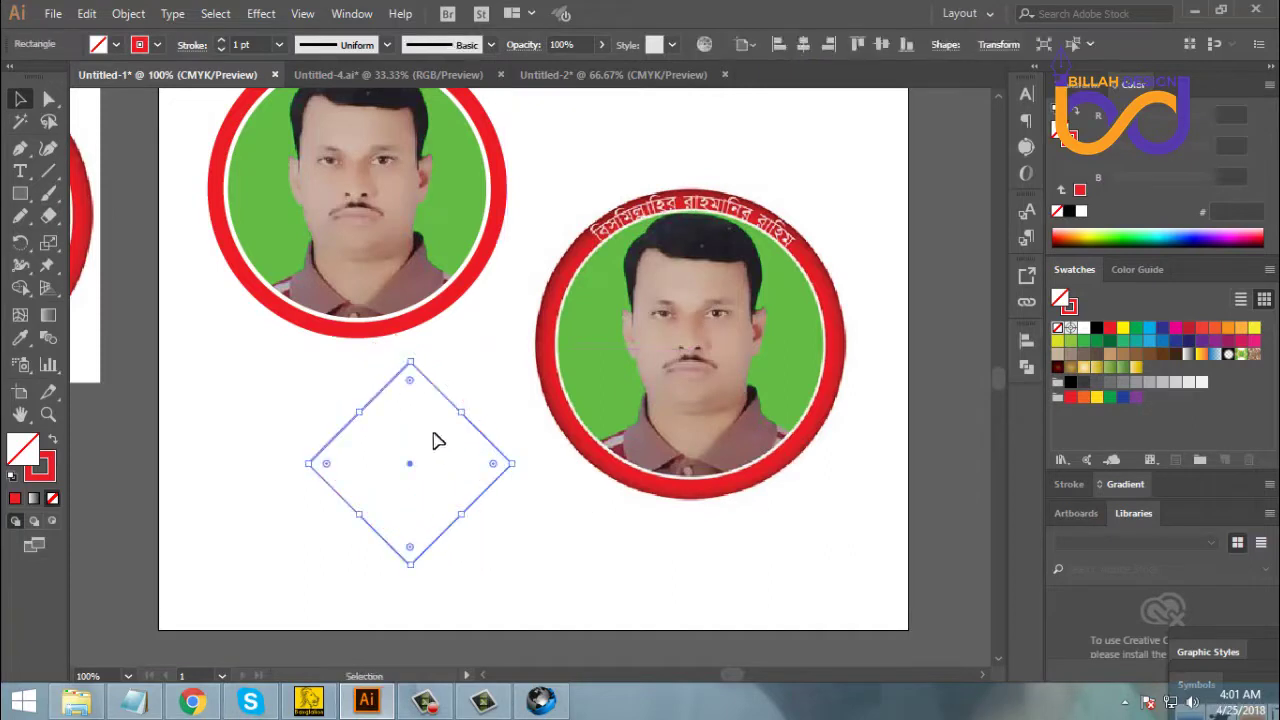
Round the diamond's corners and centre it over the face in the right photo
left_click_drag(408, 382, 418, 412)
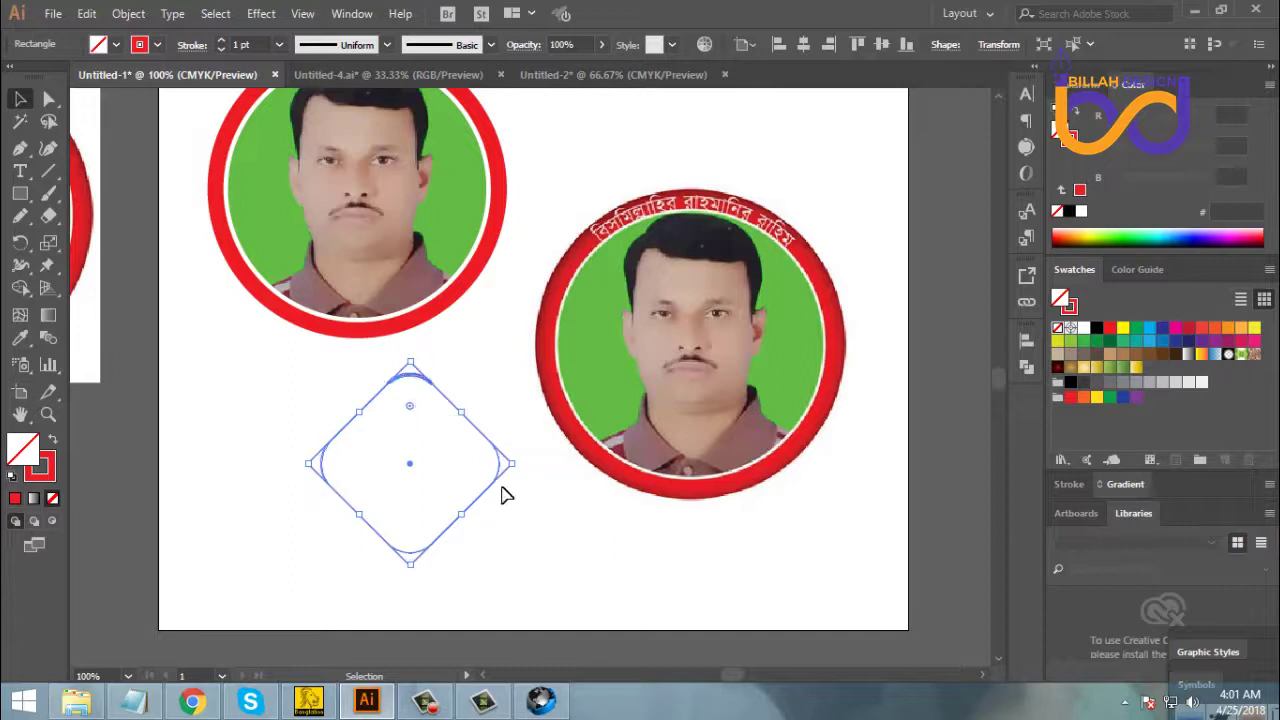
left_click(556, 568)
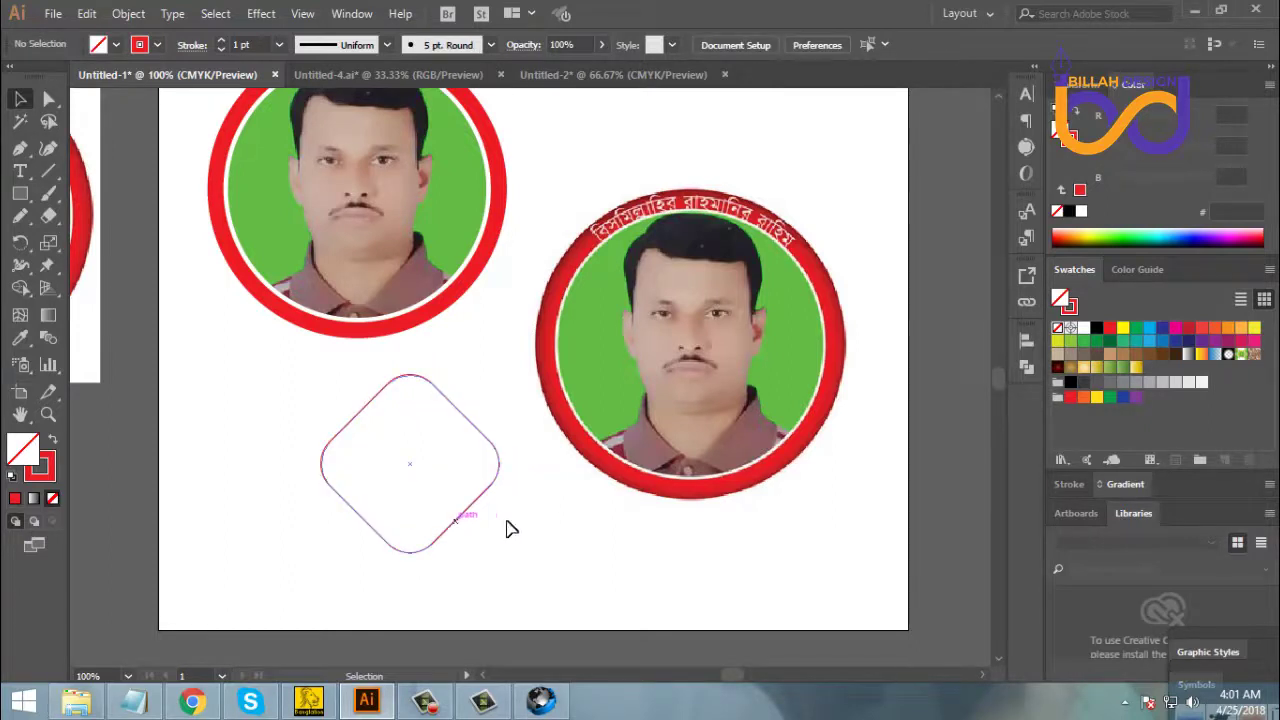
left_click_drag(500, 463, 836, 346)
left_click(858, 538)
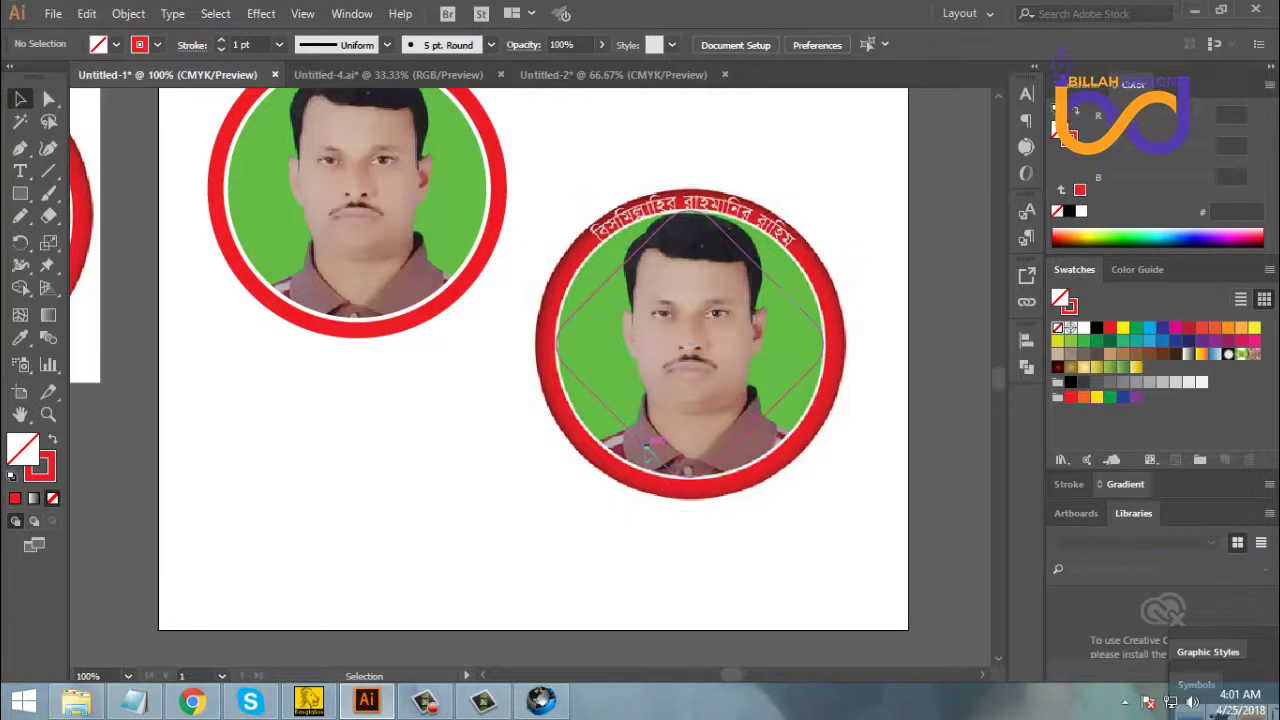
left_click(650, 451)
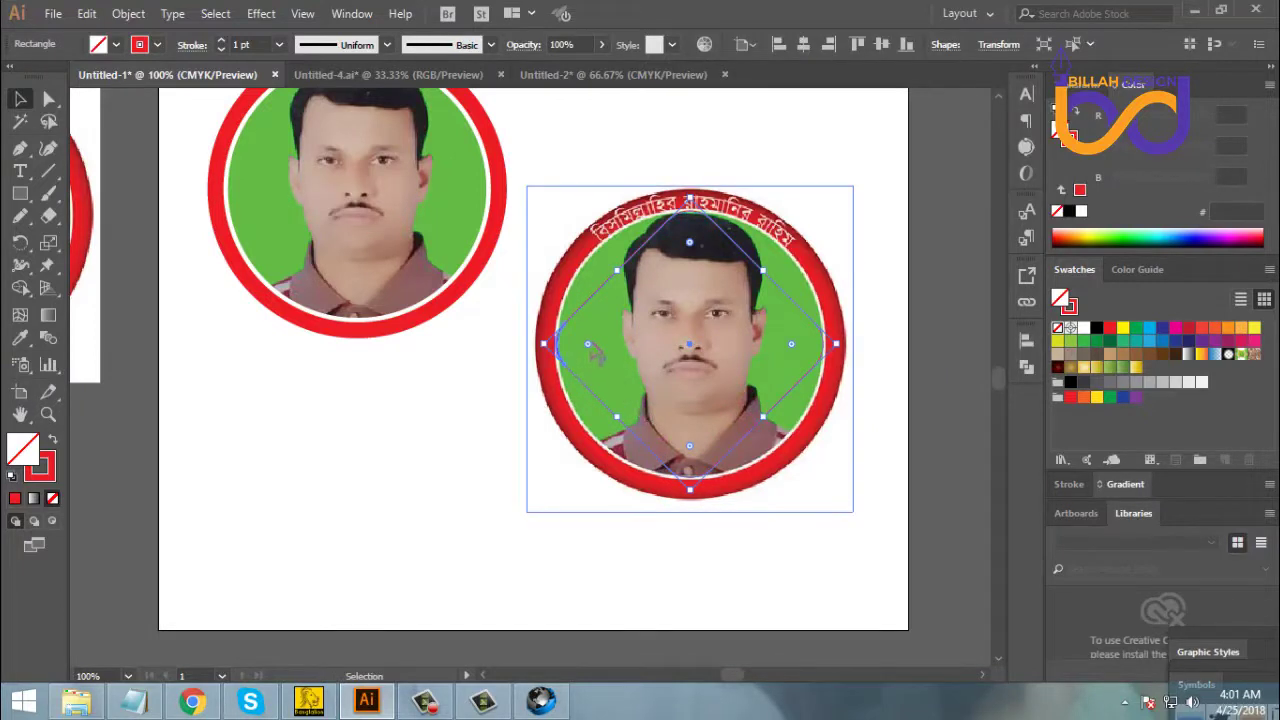
Round the diamond's corners further, to about 44.5 px
left_click_drag(590, 346, 603, 348)
left_click(771, 566)
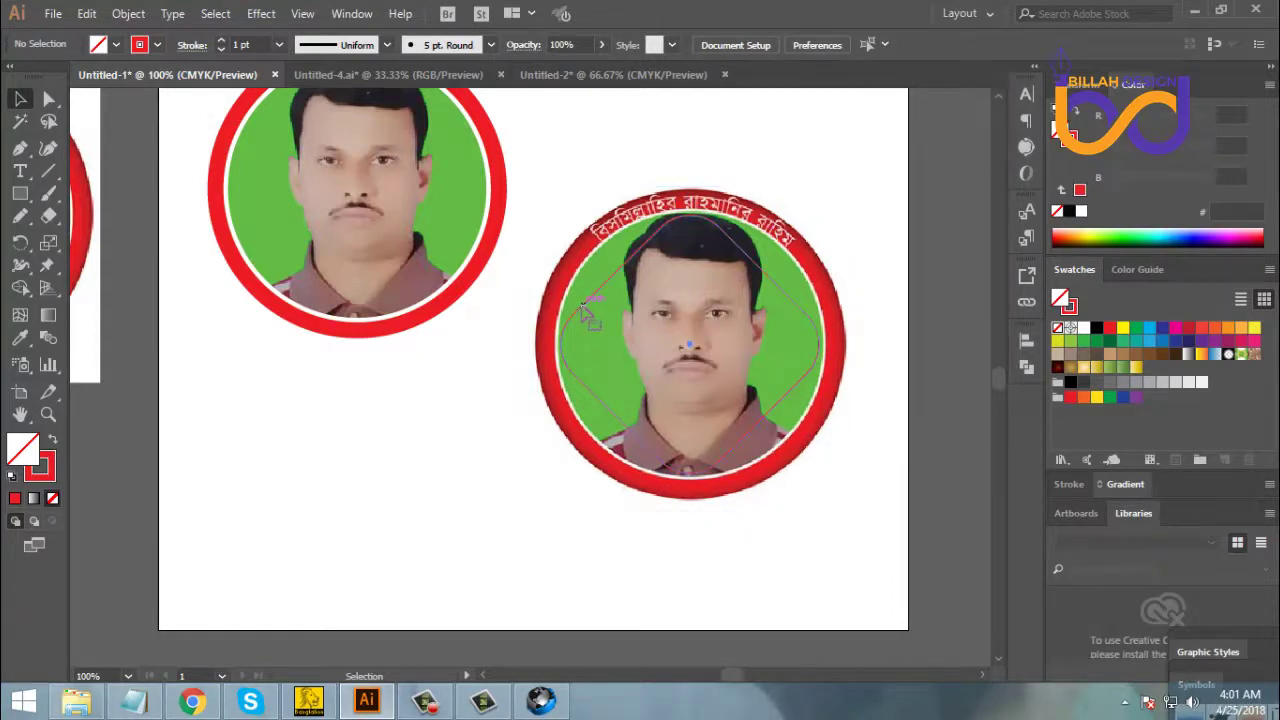
left_click(745, 458)
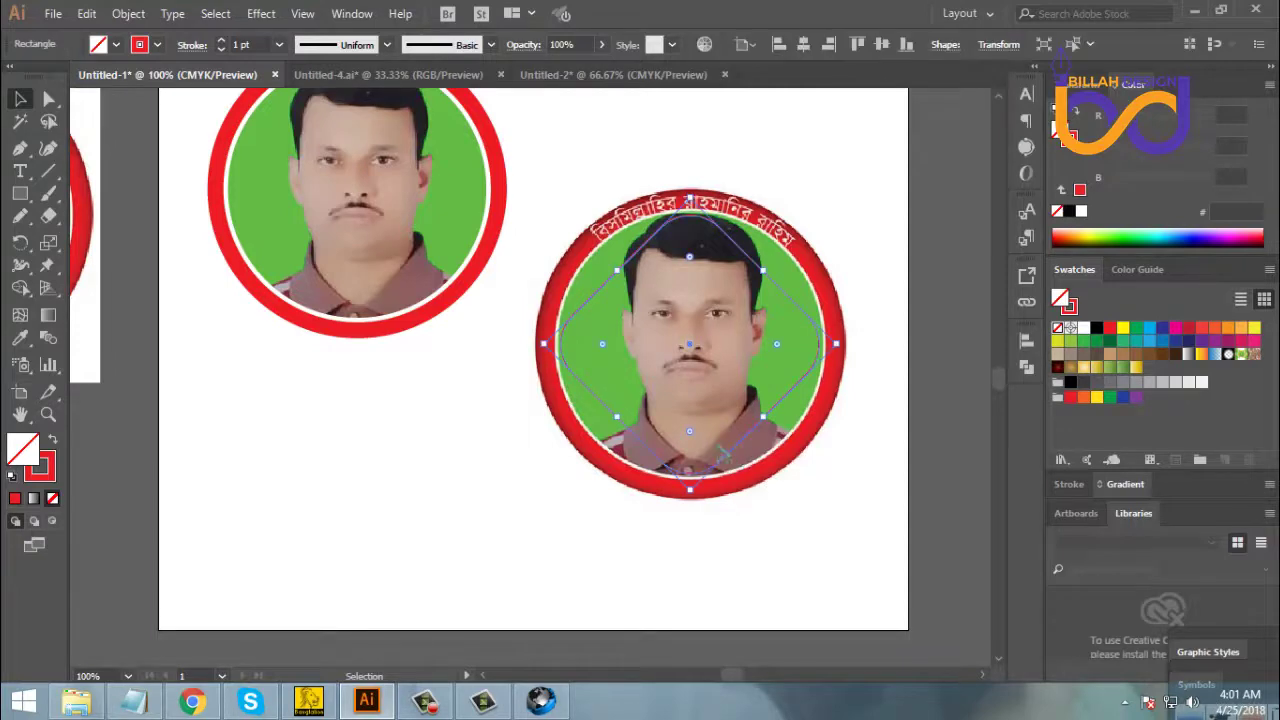
Add a 15 px offset path outline around the rounded diamond
left_click(141, 15)
mouse_move(223, 419)
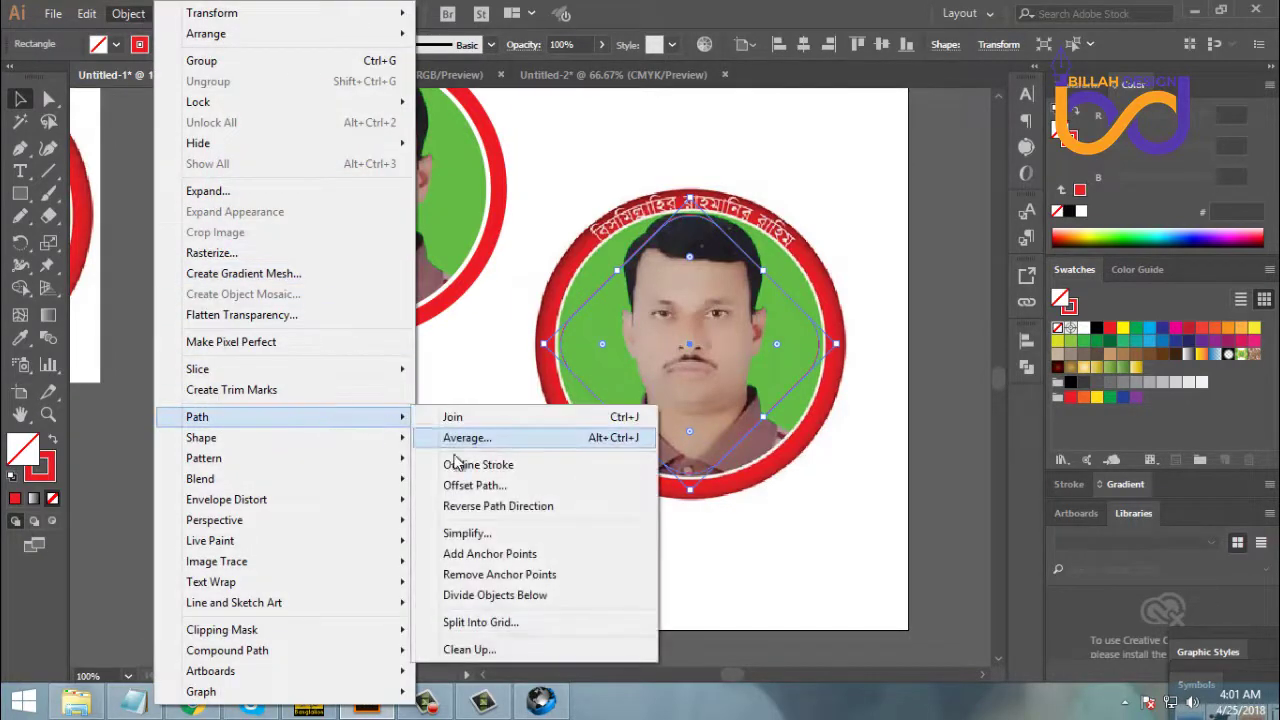
left_click(475, 485)
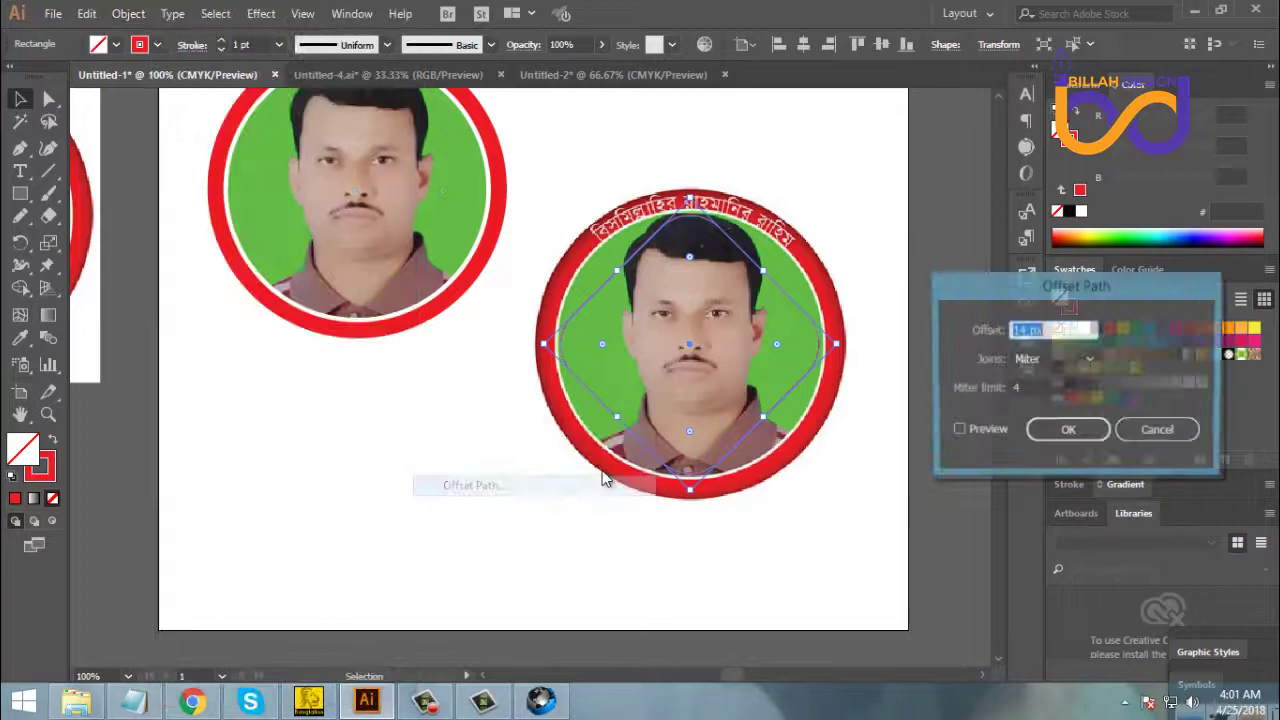
left_click(956, 432)
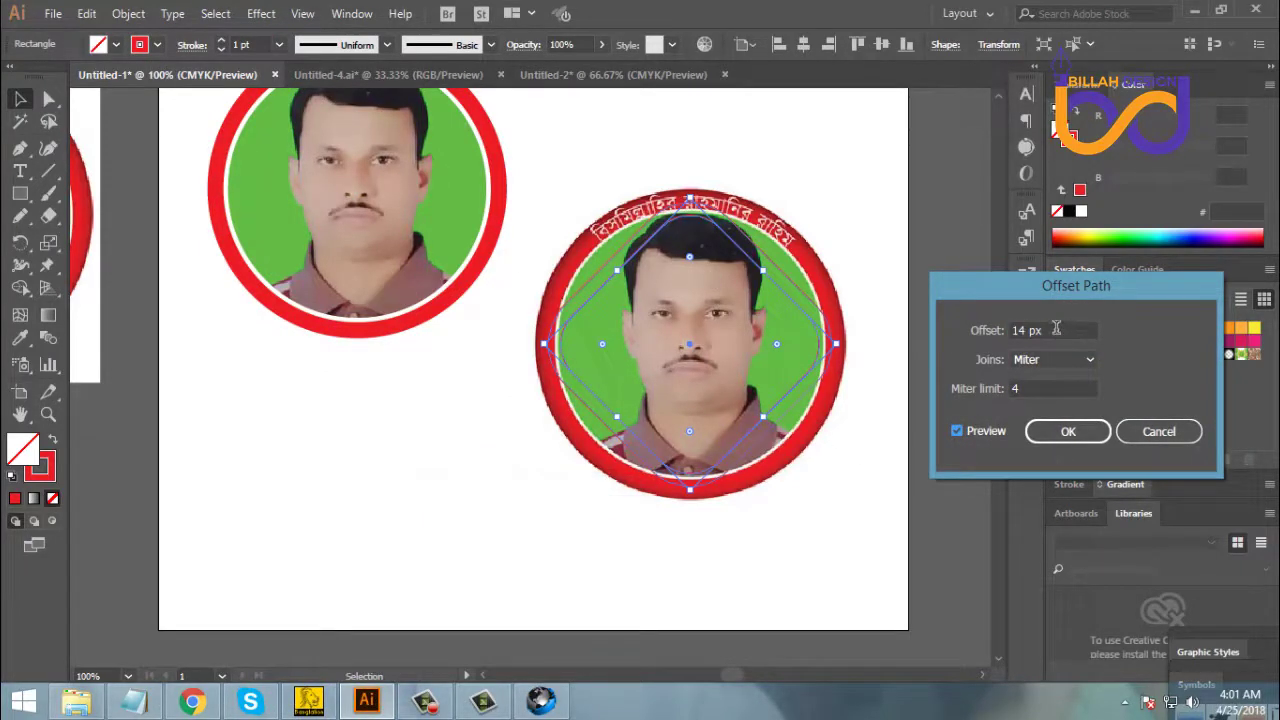
key("Up")
key("Up")
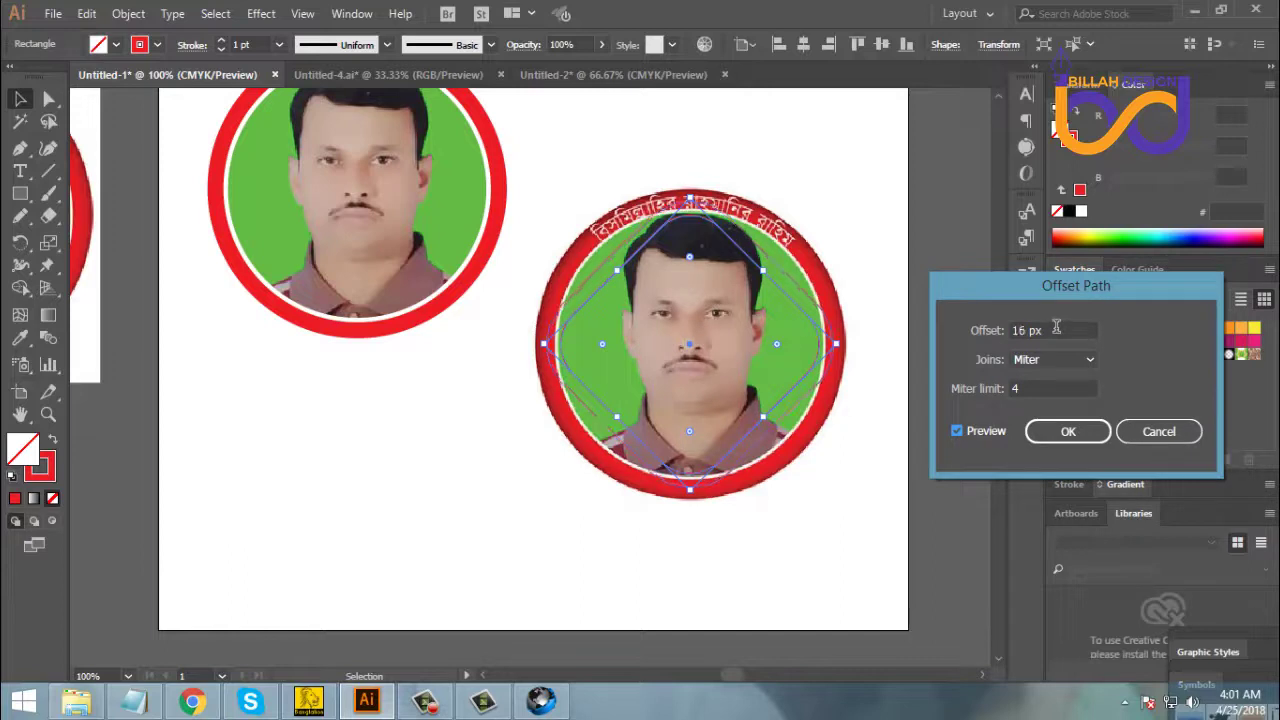
key("Down")
key("Down")
left_click(1071, 430)
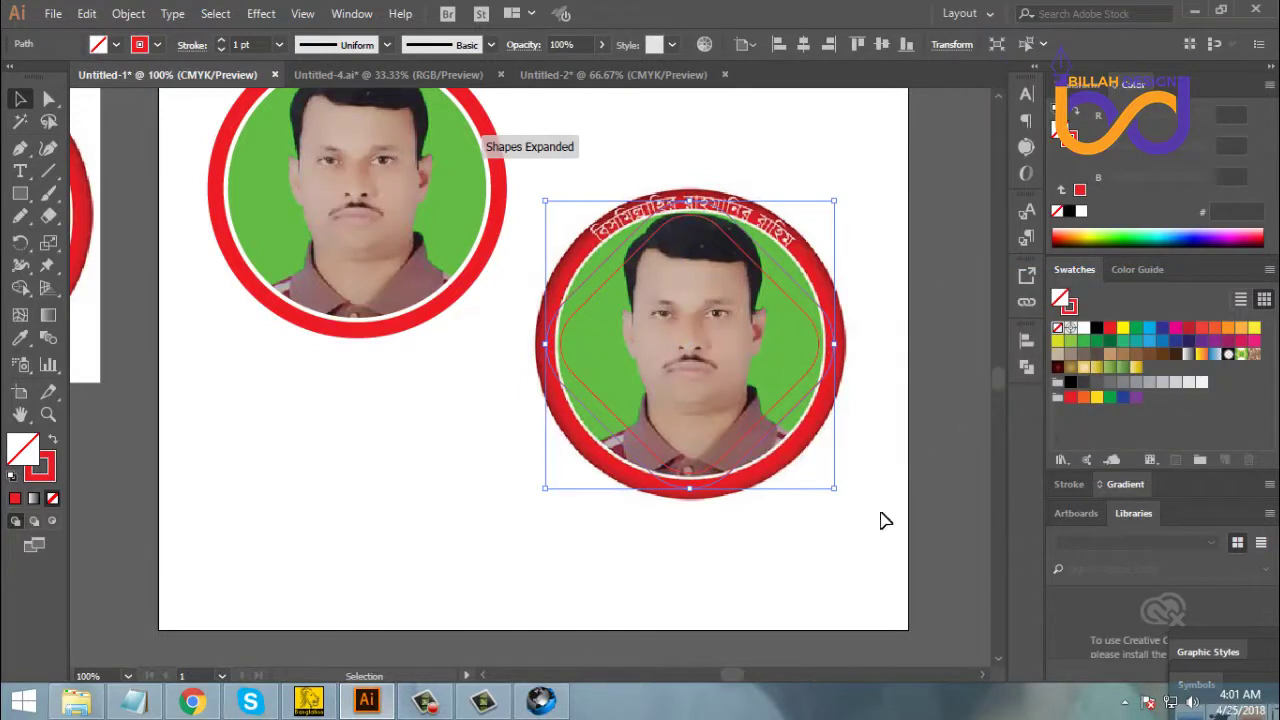
left_click(866, 557)
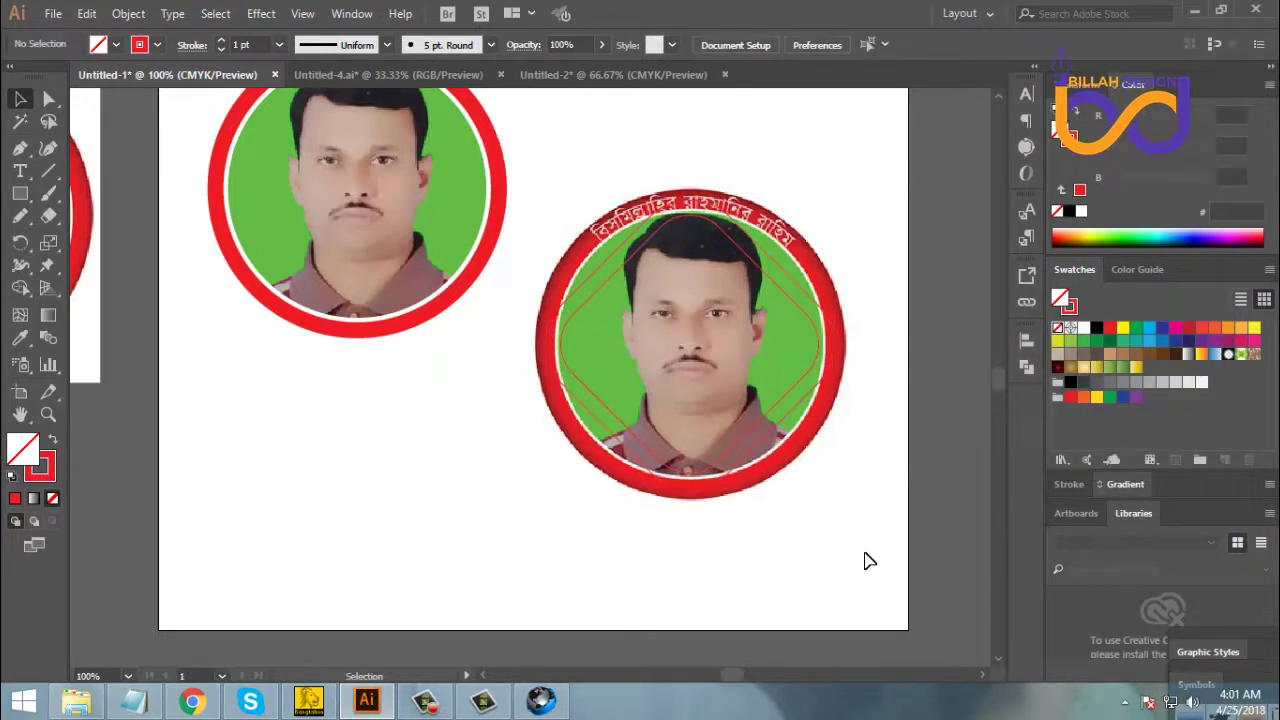
Clip the photo to the offset rounded diamond with Make Clipping Mask
left_click(758, 425)
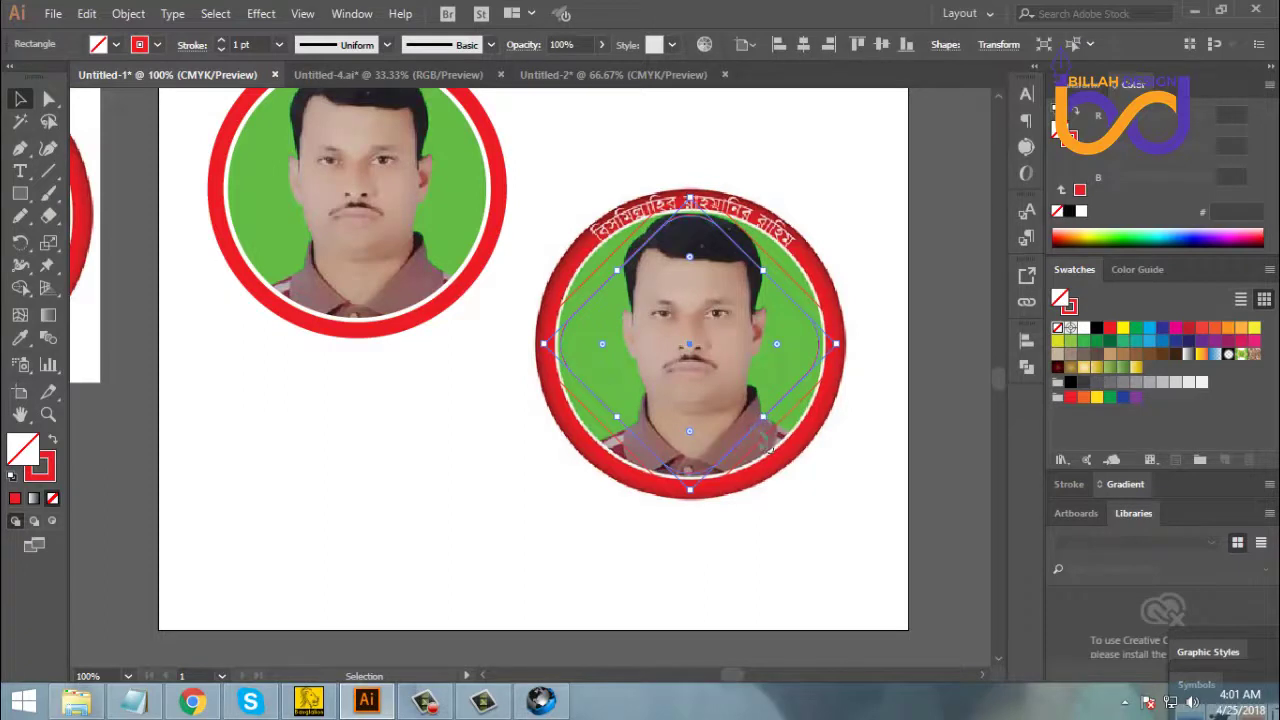
left_click(707, 371, "shift")
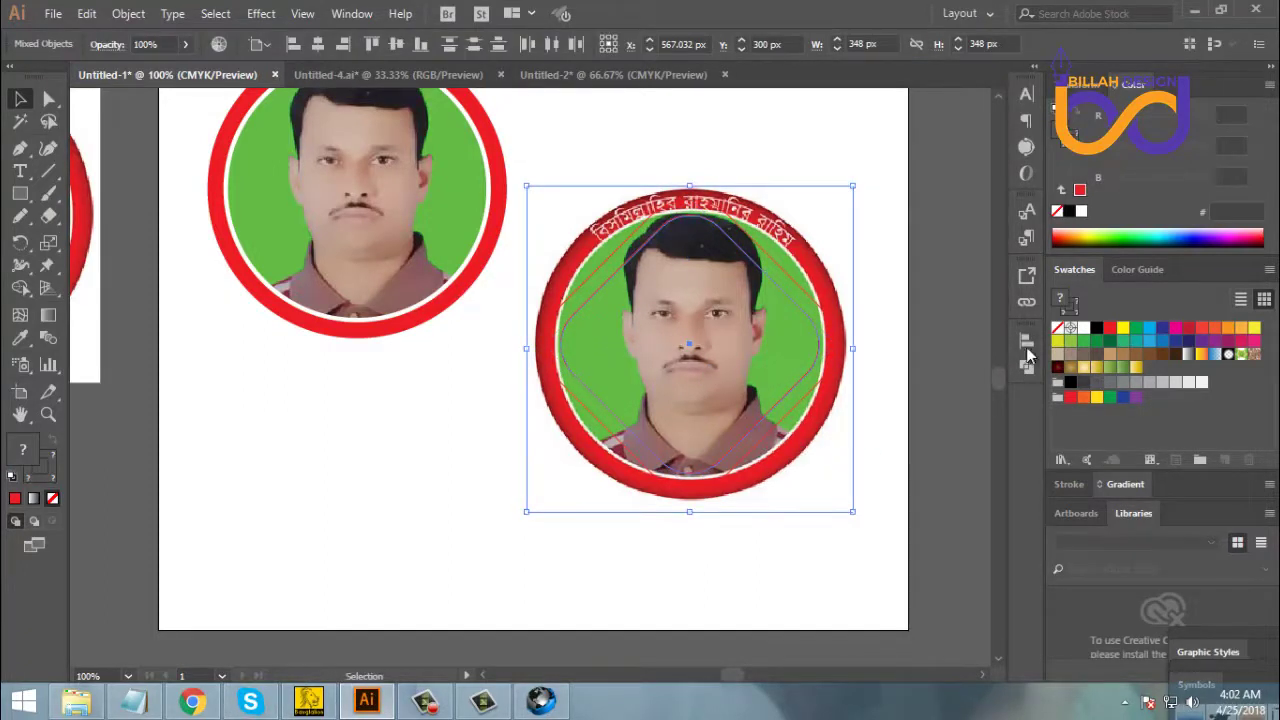
right_click(834, 340)
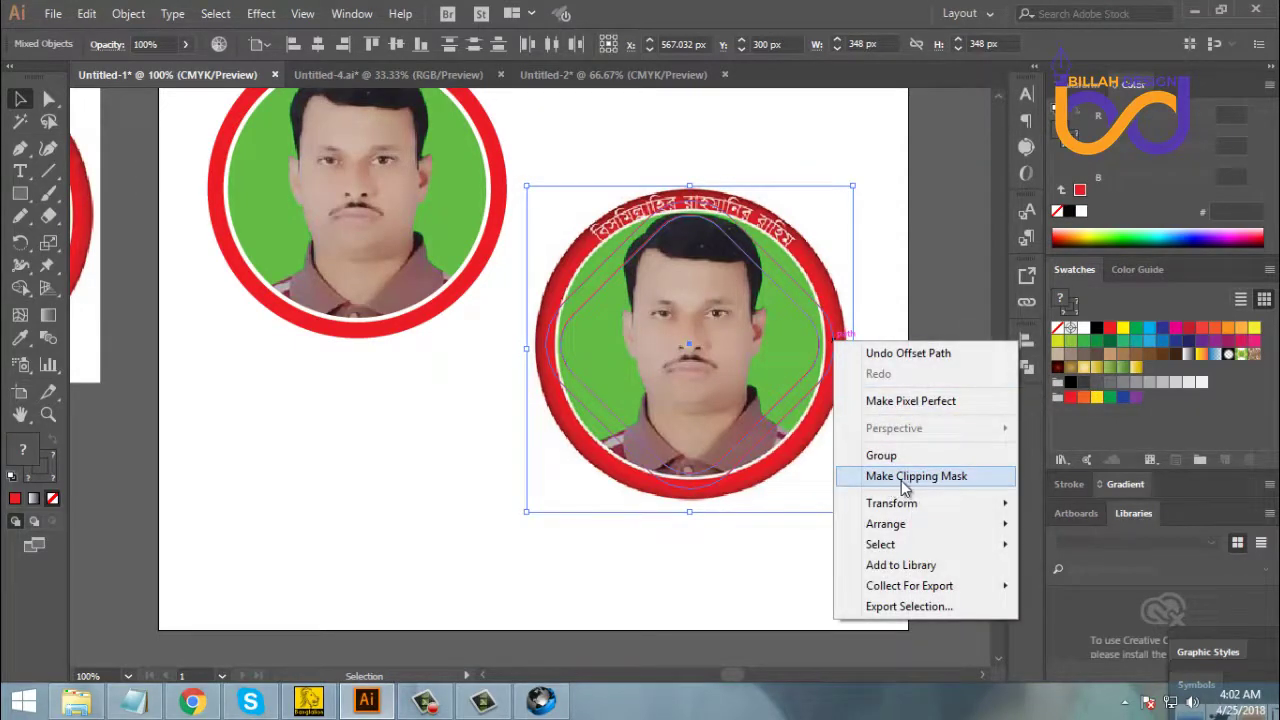
left_click(936, 478)
Fill the outer diamond outline red (ED1C24) so it forms a border
left_click(886, 526)
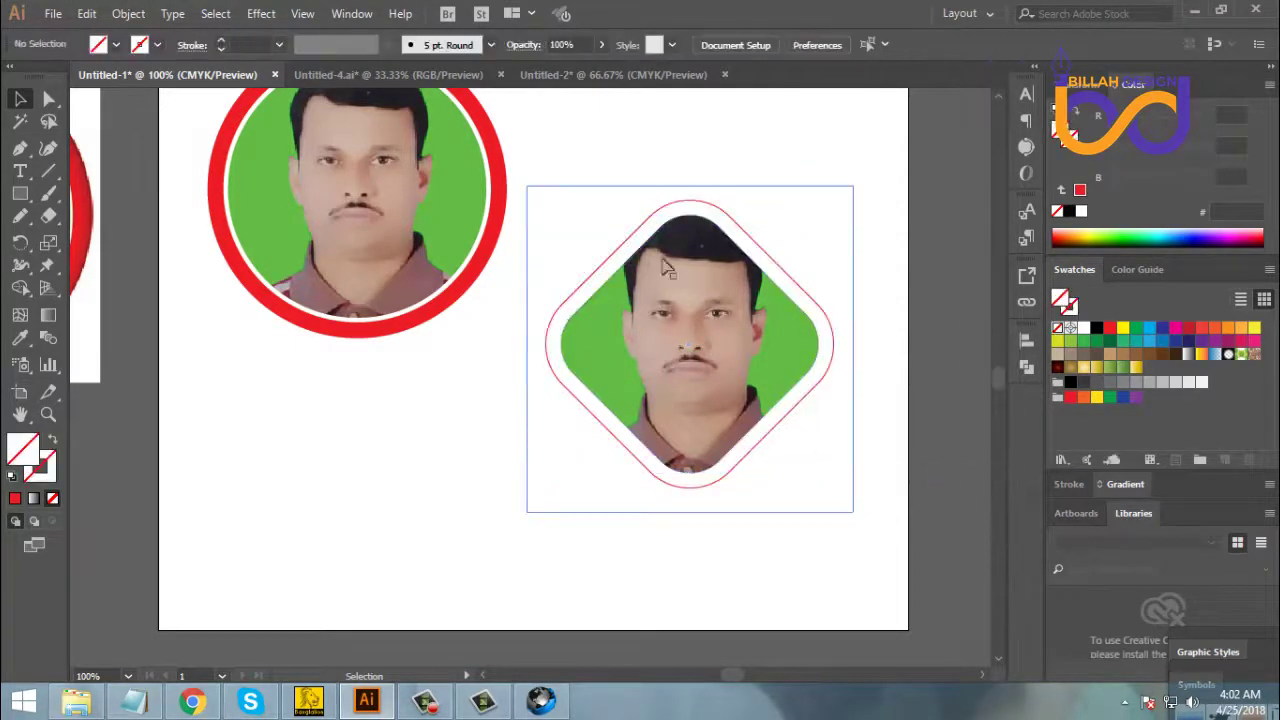
left_click(700, 492)
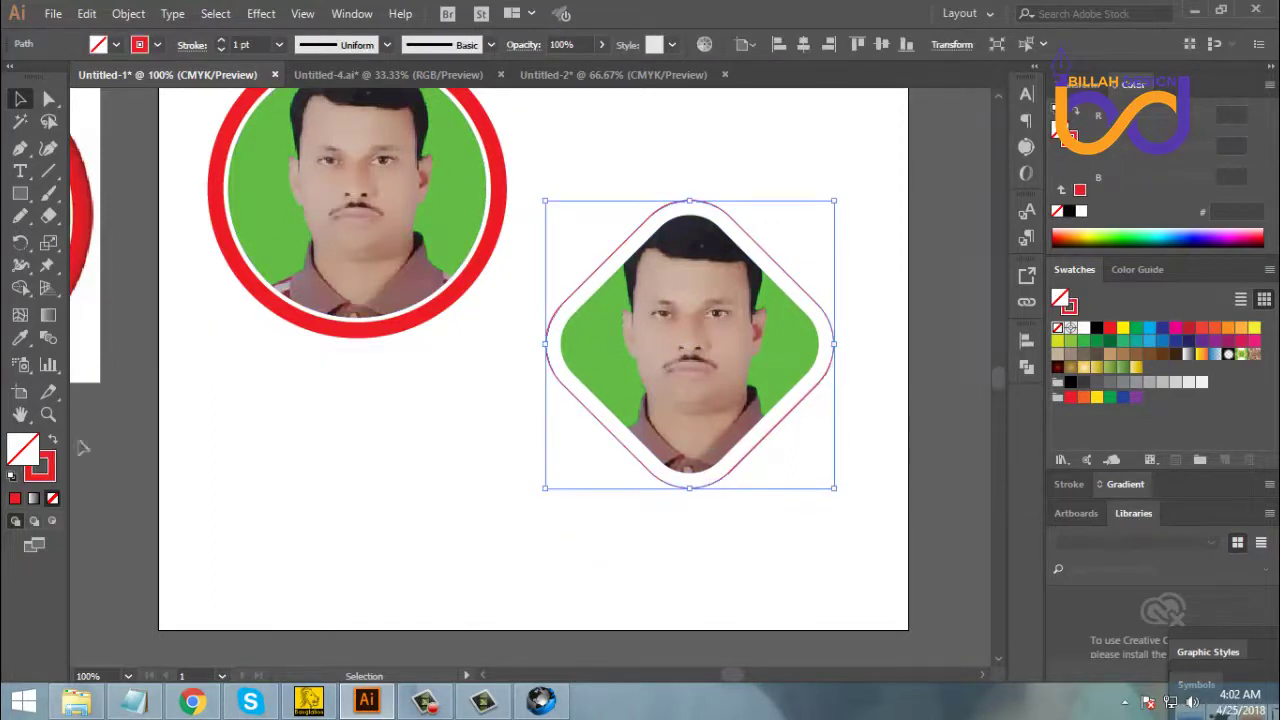
left_click(53, 443)
Colour the diamond frame black from the Swatches panel
left_click(645, 566)
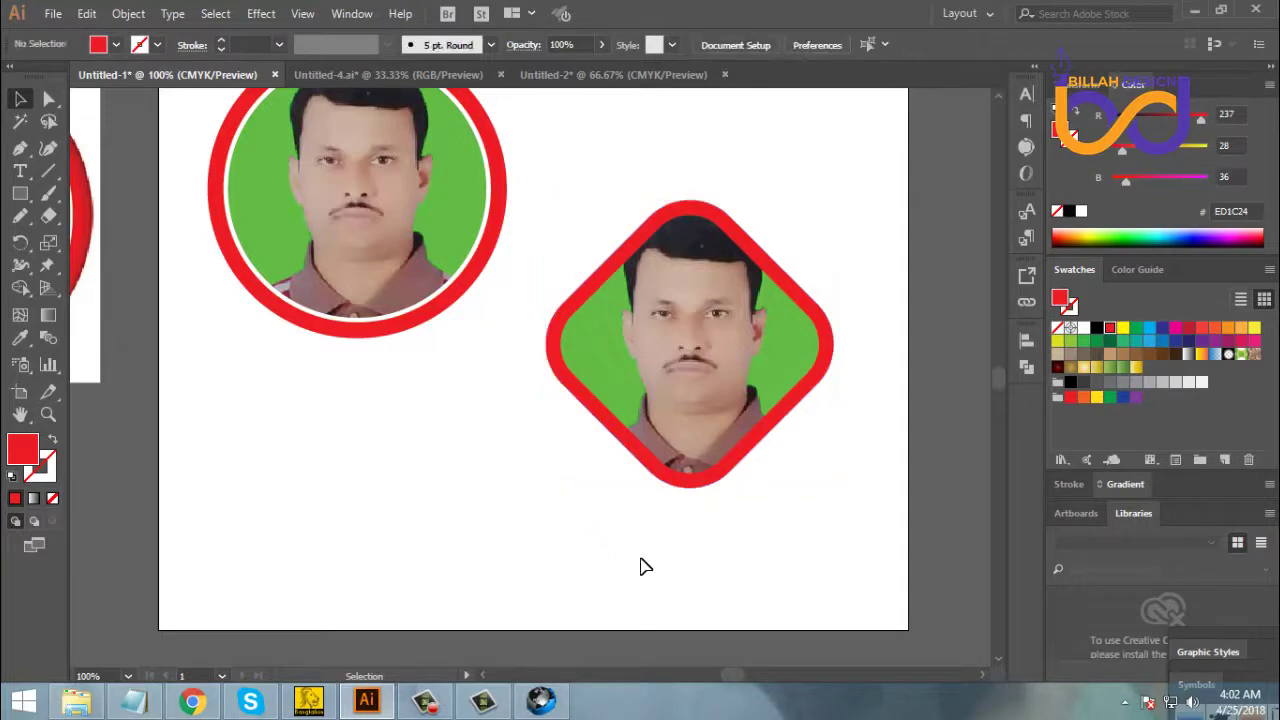
left_click_drag(828, 425, 761, 433)
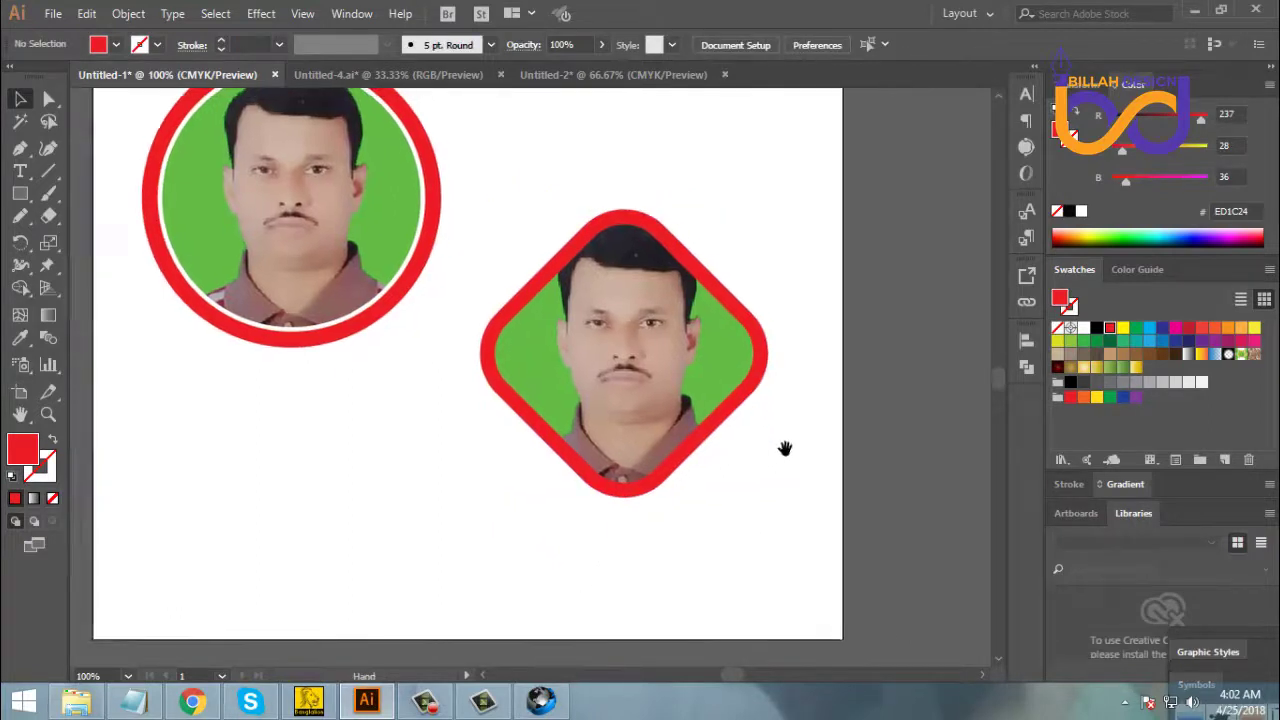
left_click(766, 381)
left_click(806, 494)
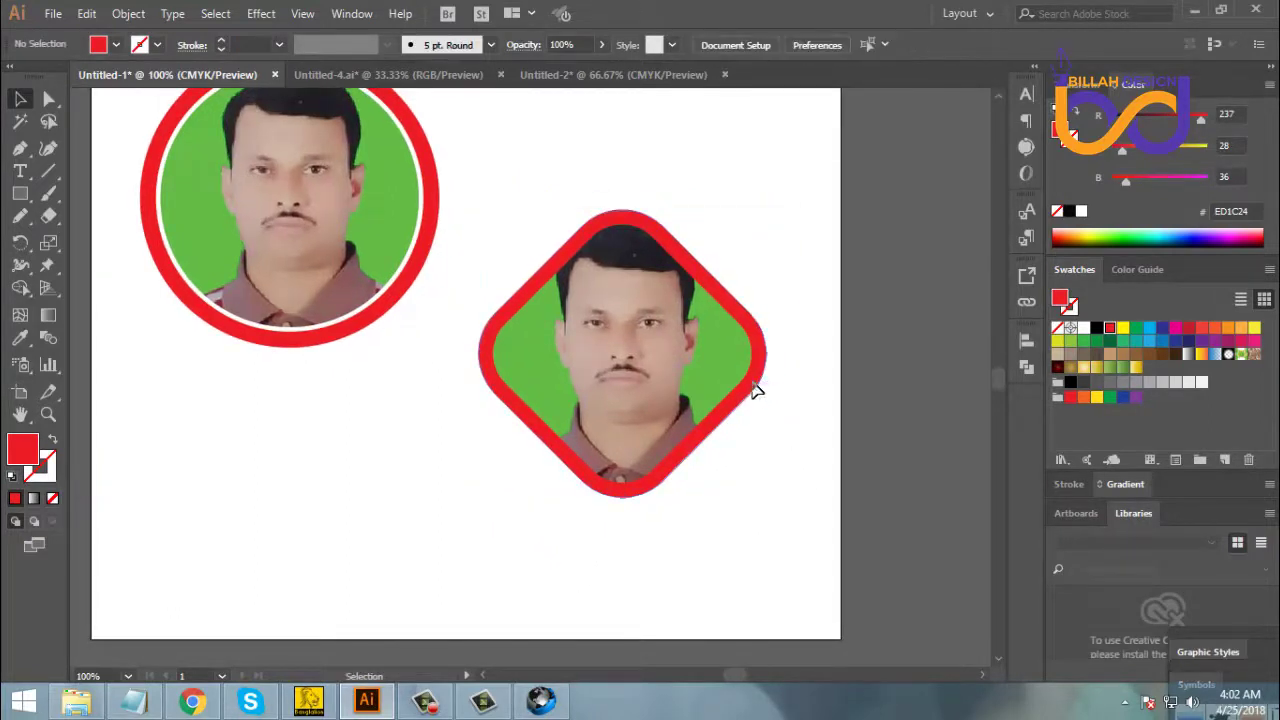
left_click(757, 386)
left_click(1097, 329)
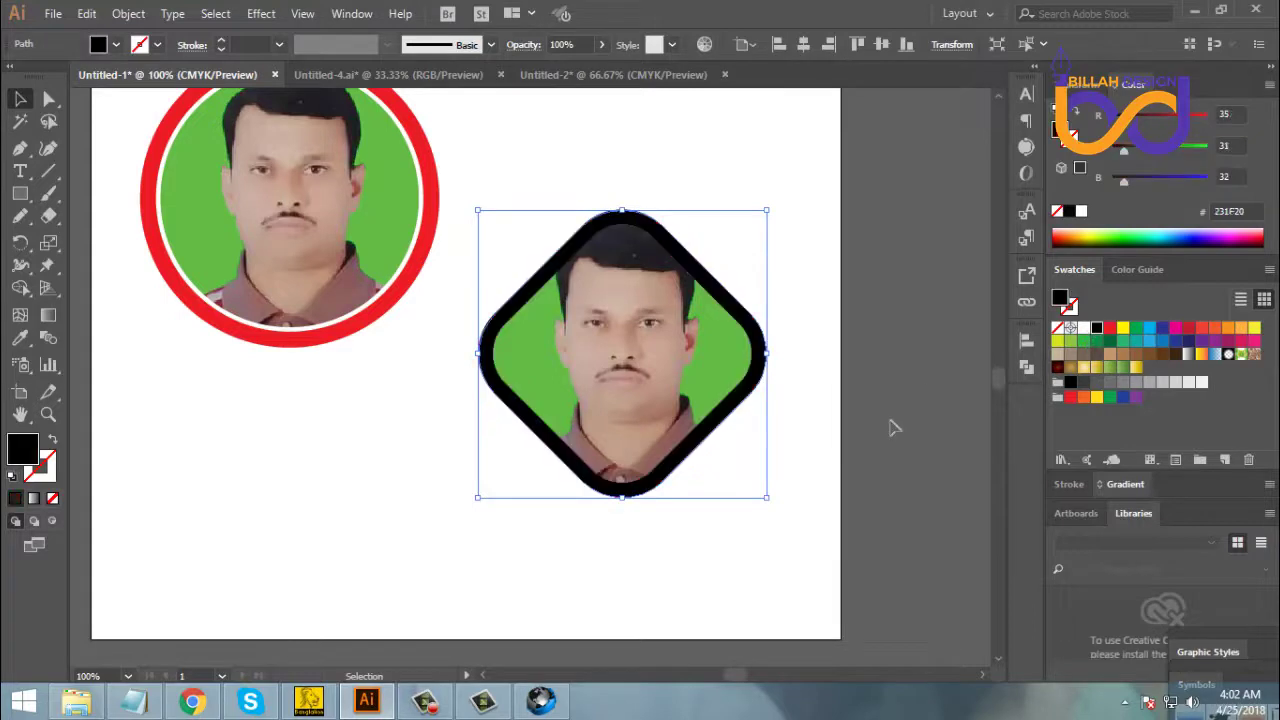
left_click(829, 494)
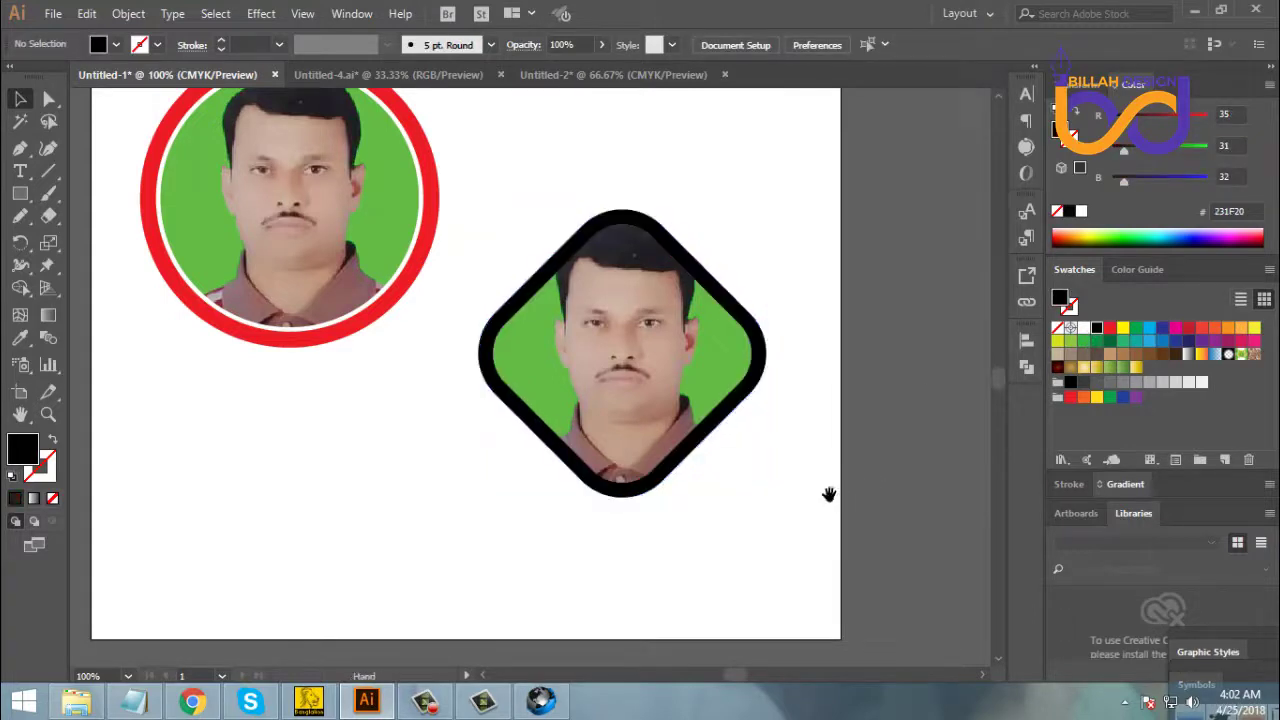
Recolour the diamond frame cyan-blue (00AEEF) and select the clipped photo group
left_click(769, 380)
left_click(1149, 328)
left_click(757, 523)
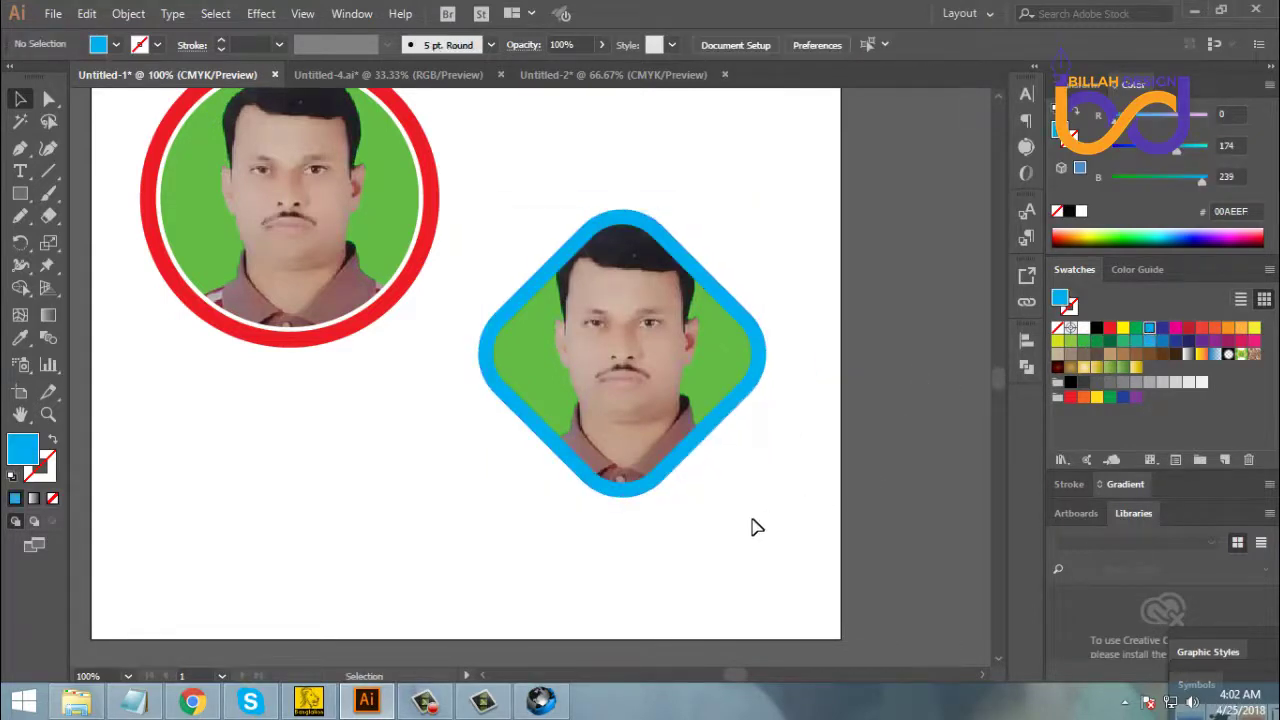
scroll(749, 477, "left", 1)
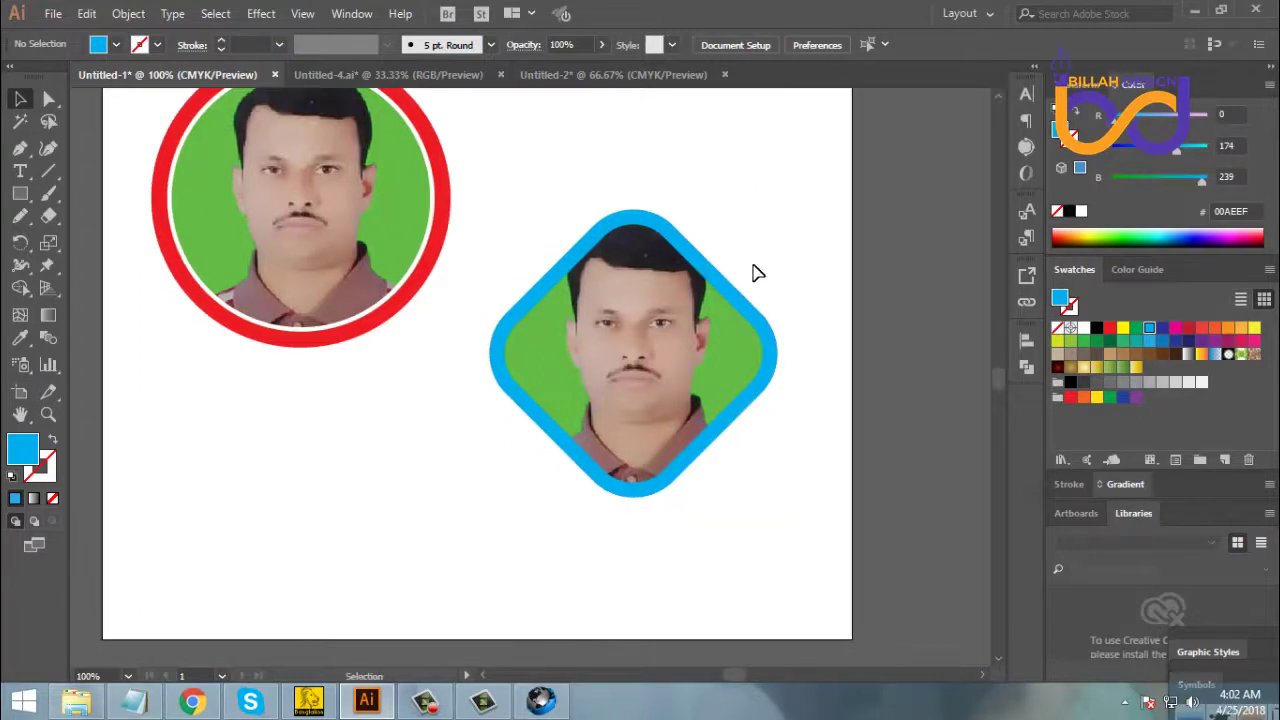
left_click(643, 251)
left_click(743, 510)
left_click_drag(753, 545, 763, 534)
left_click(851, 466)
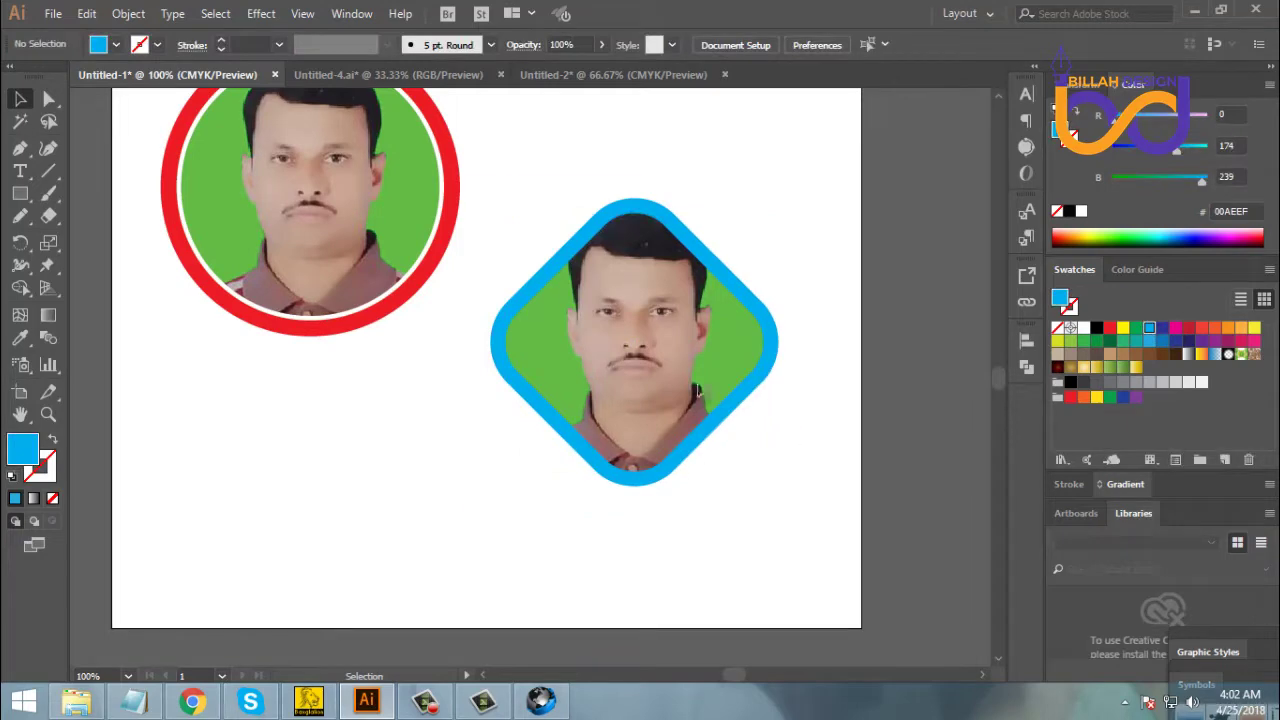
left_click(650, 358)
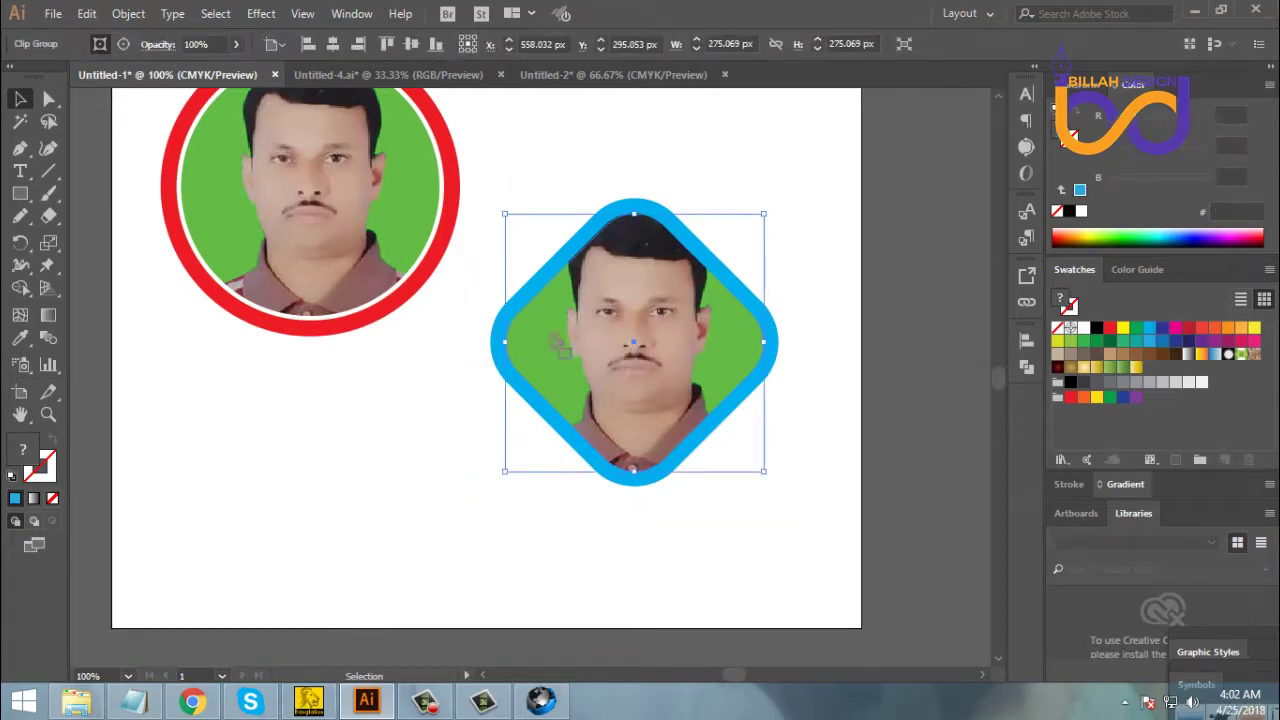
left_click(818, 522)
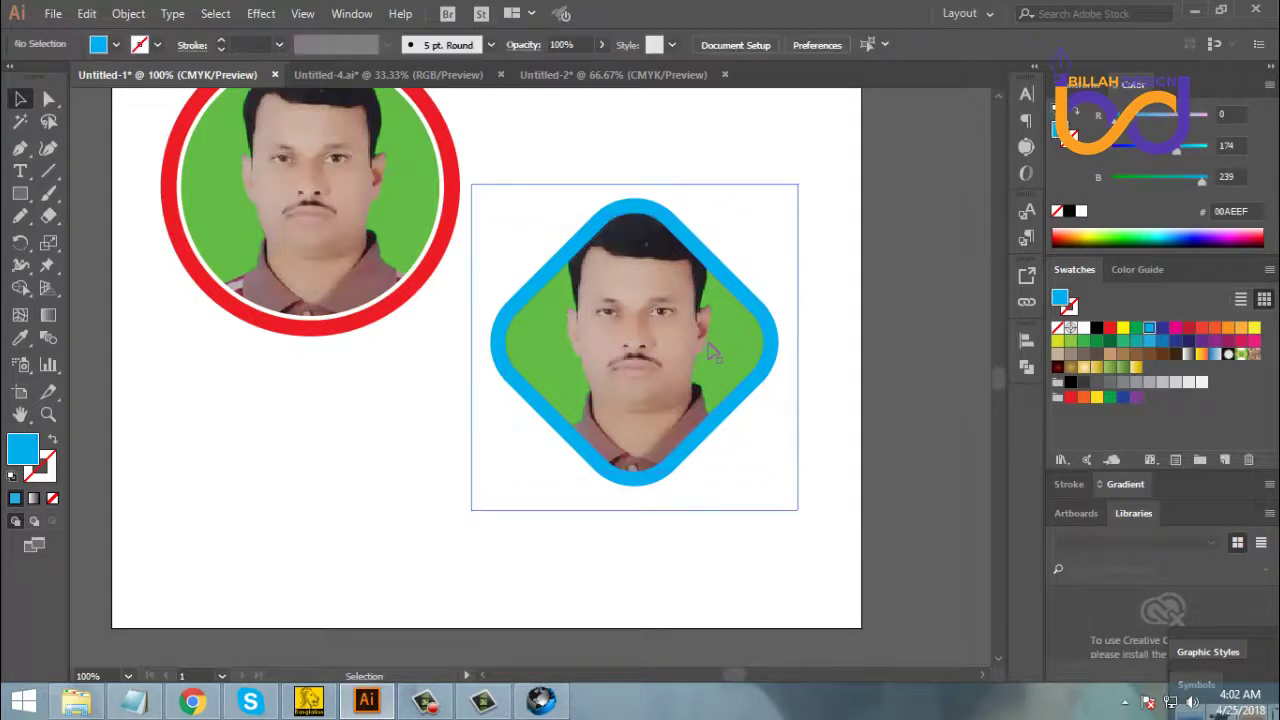
left_click(655, 340)
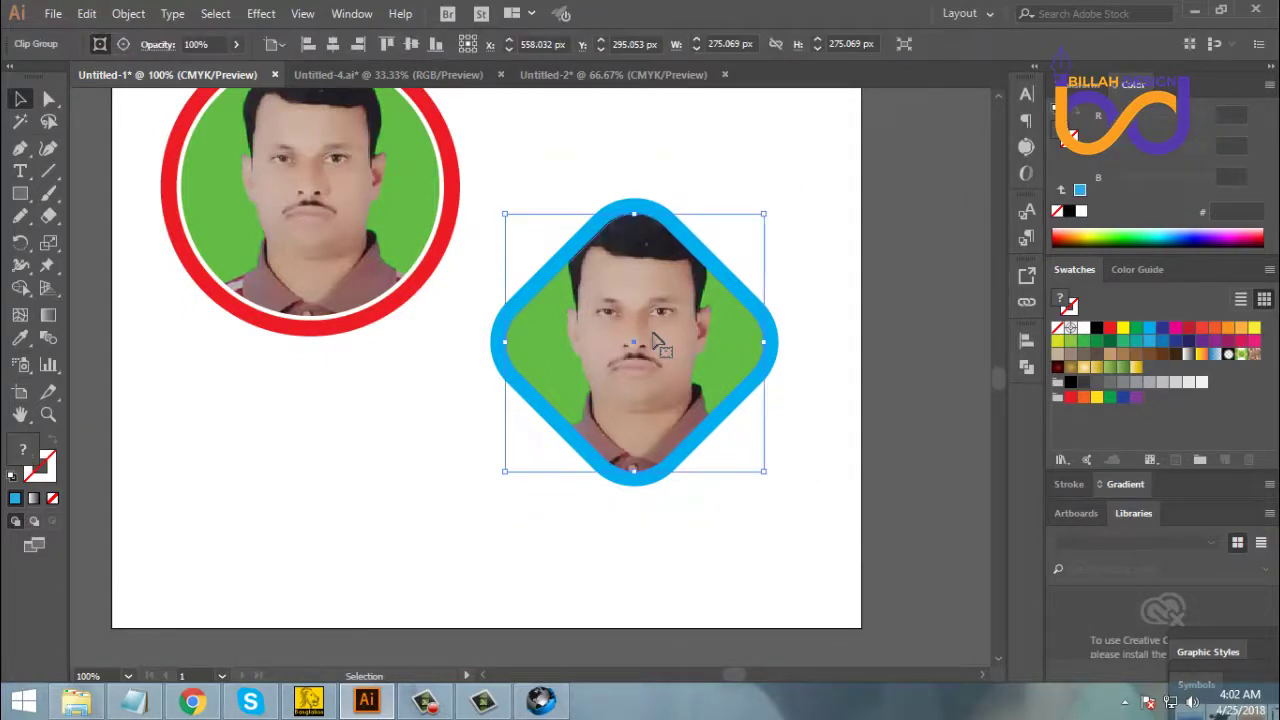
left_click(723, 506)
left_click(645, 345)
right_click(643, 340)
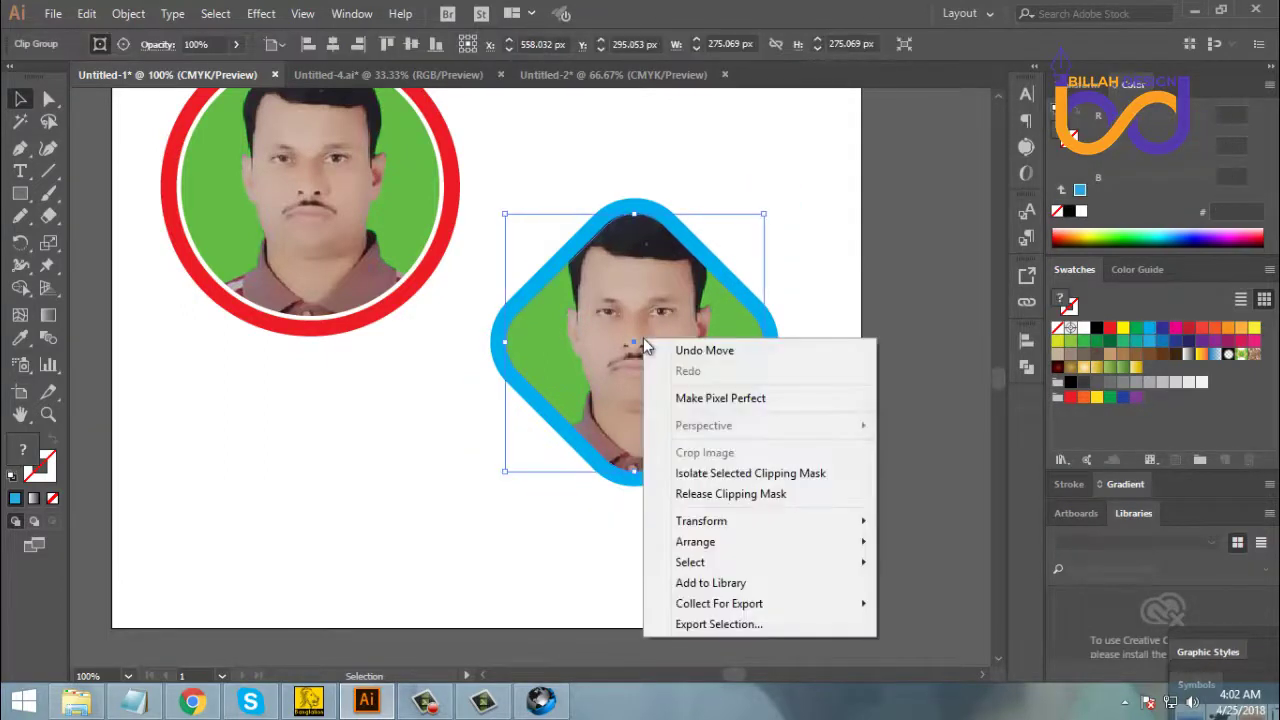
left_click(728, 496)
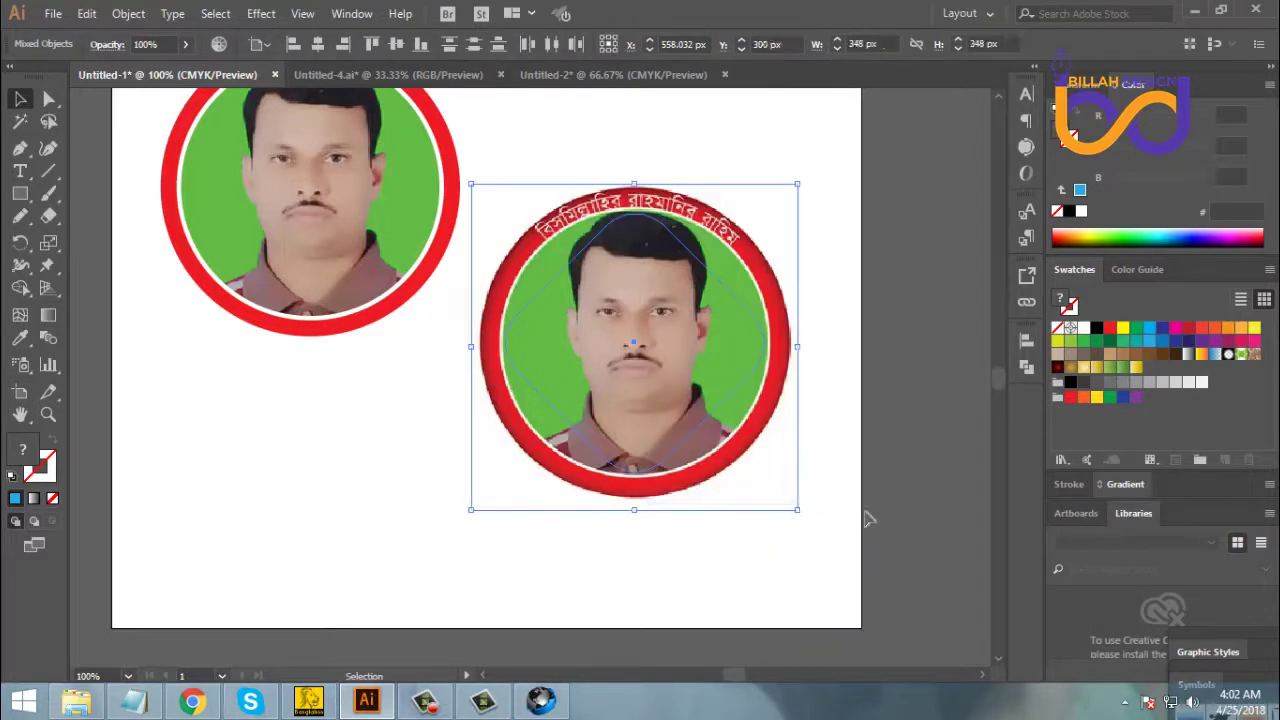
left_click(866, 520)
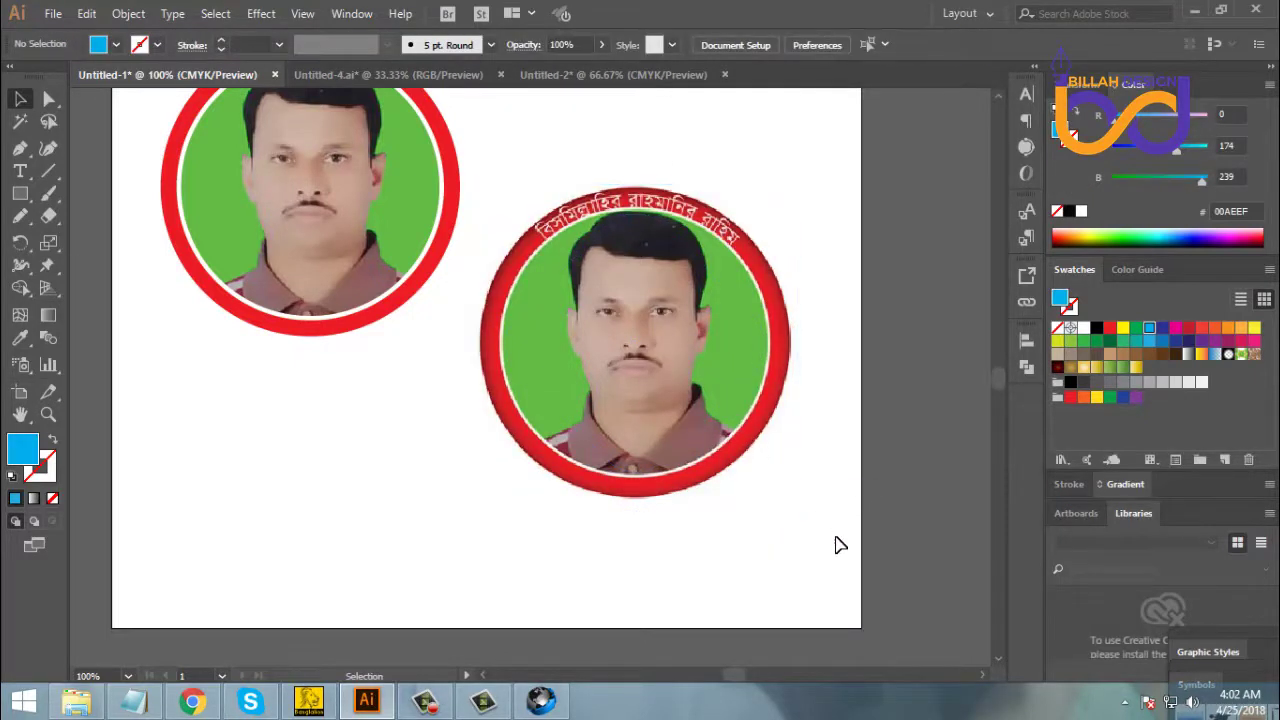
key("a")
key("ctrl+z")
left_click(846, 540)
key("v")
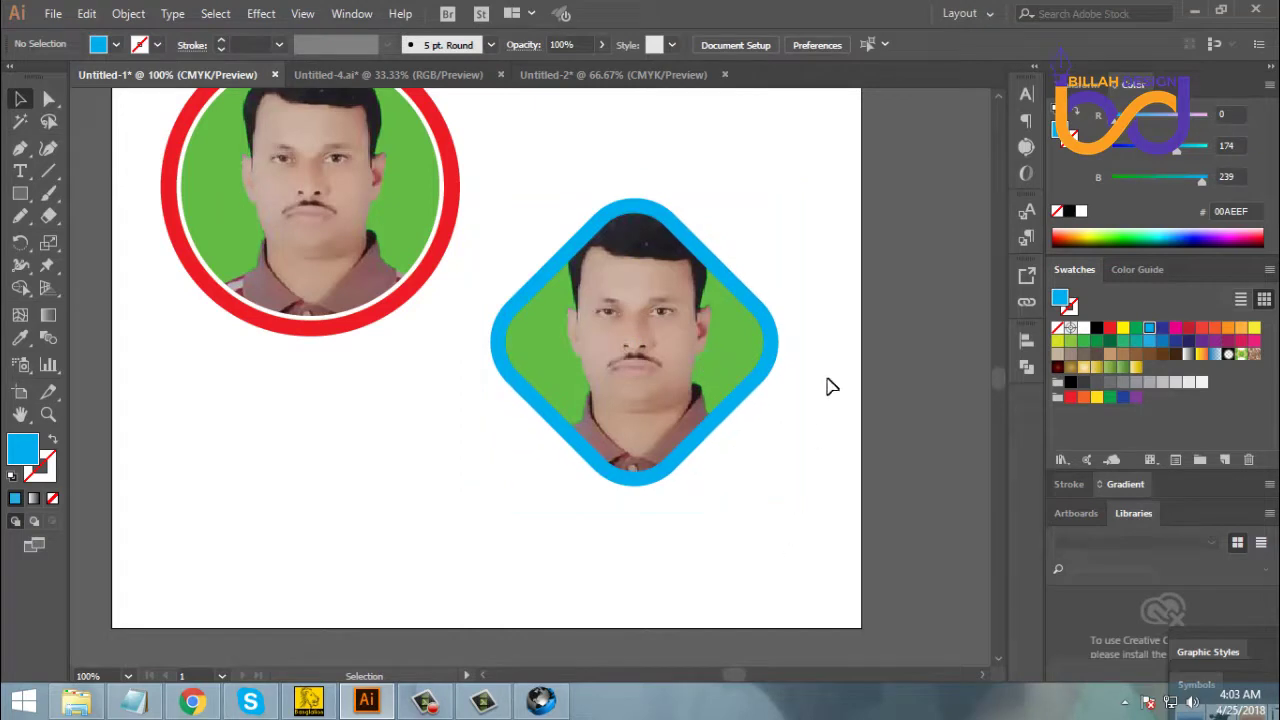
left_click_drag(830, 228, 729, 429)
left_click(729, 429)
Open the Layers panel beside the artwork and toggle each layer's visibility to check it
left_click(355, 14)
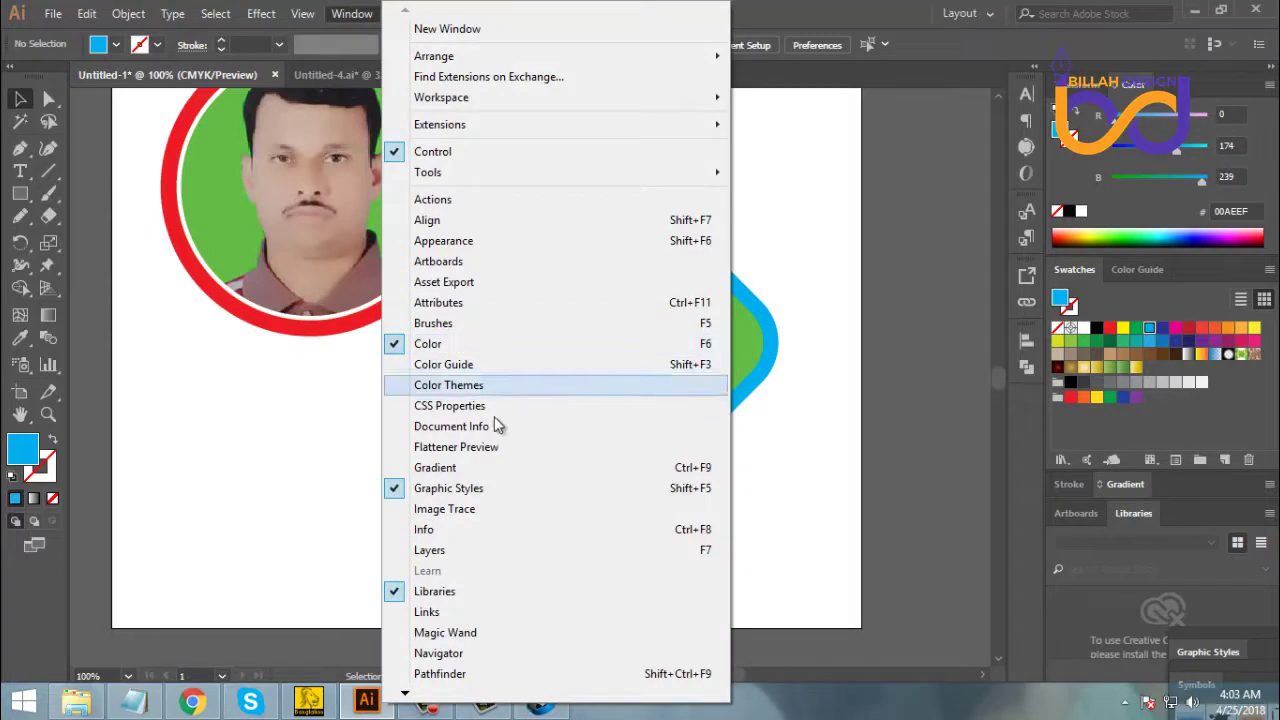
left_click(430, 550)
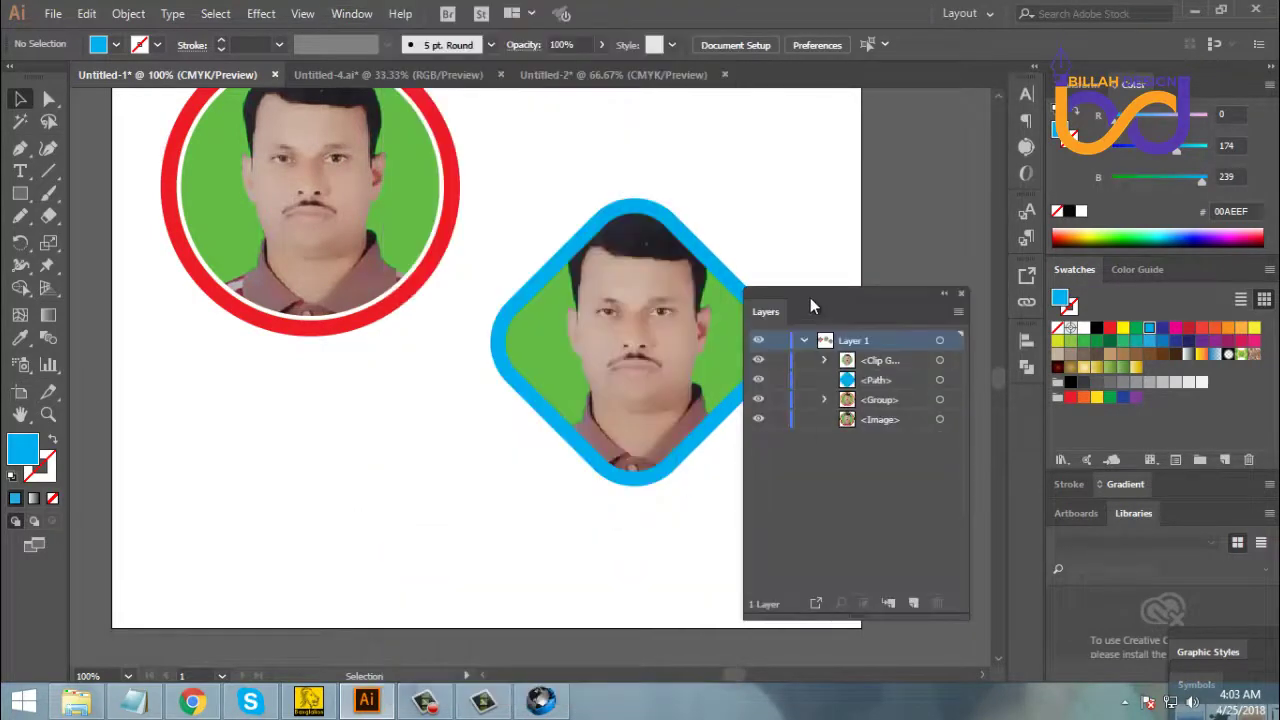
left_click_drag(812, 306, 897, 220)
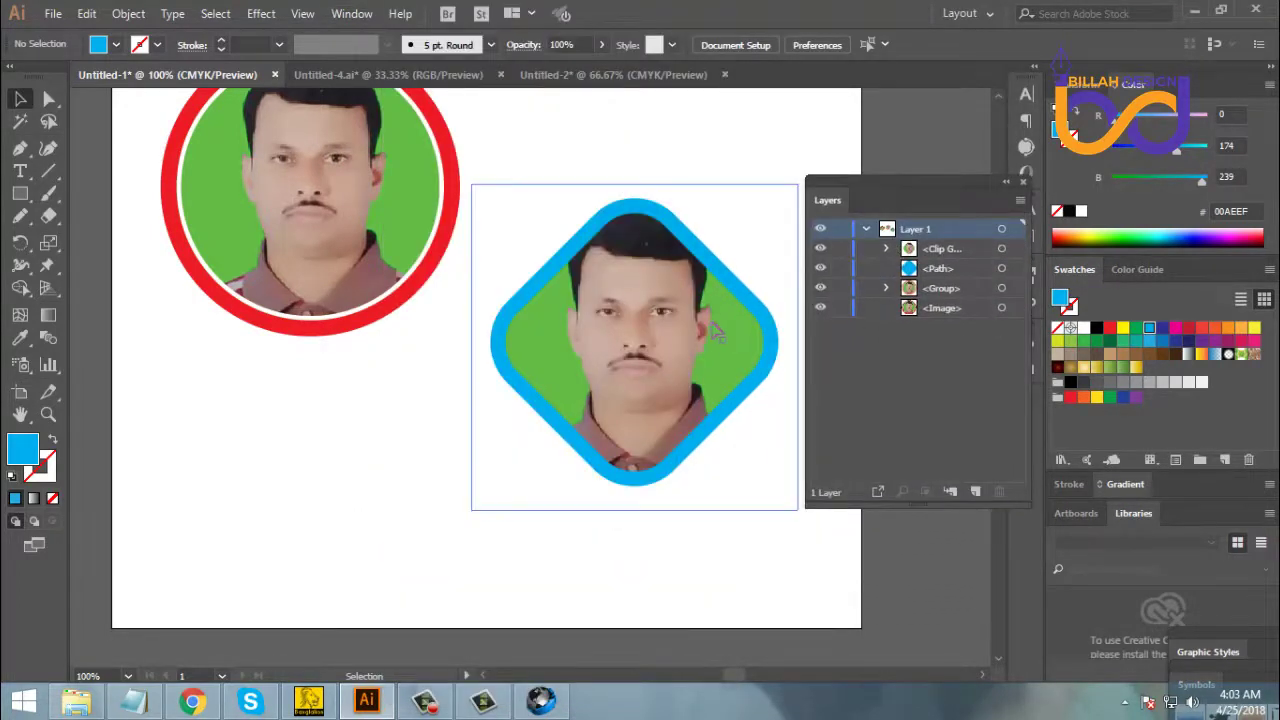
left_click(820, 289)
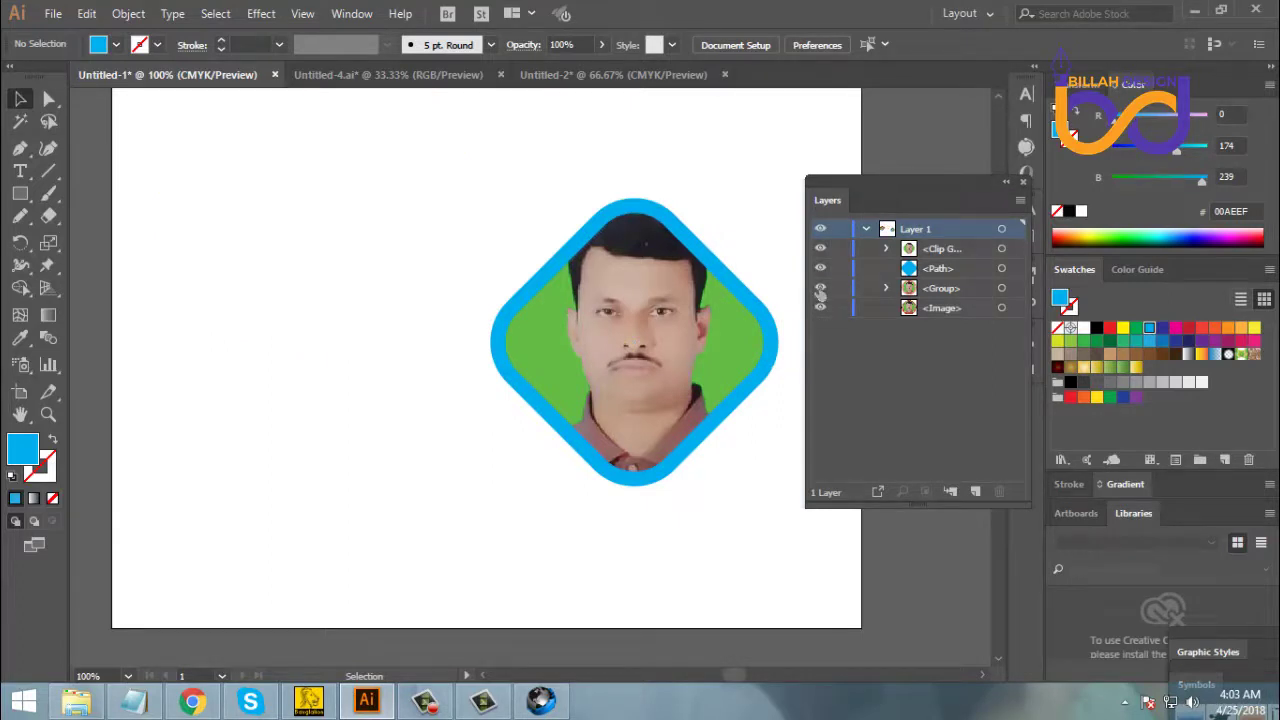
left_click(820, 289)
left_click(820, 268)
left_click(820, 268)
left_click(820, 248)
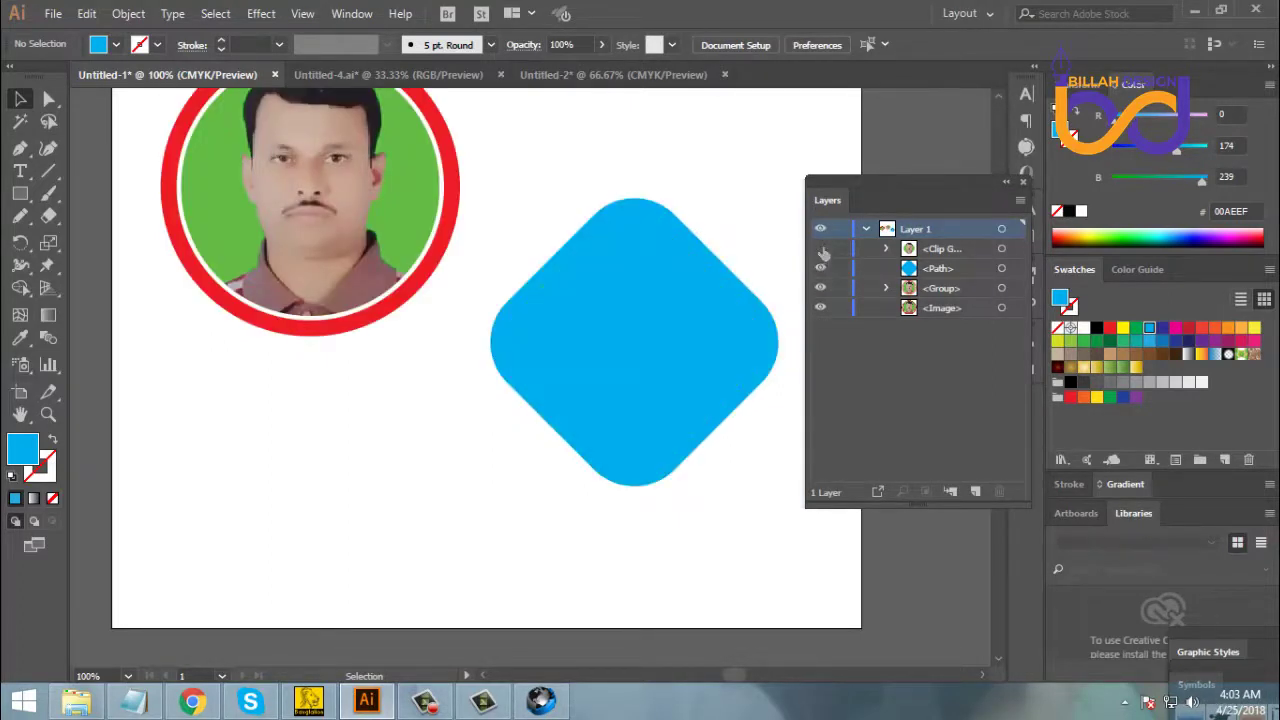
left_click(821, 249)
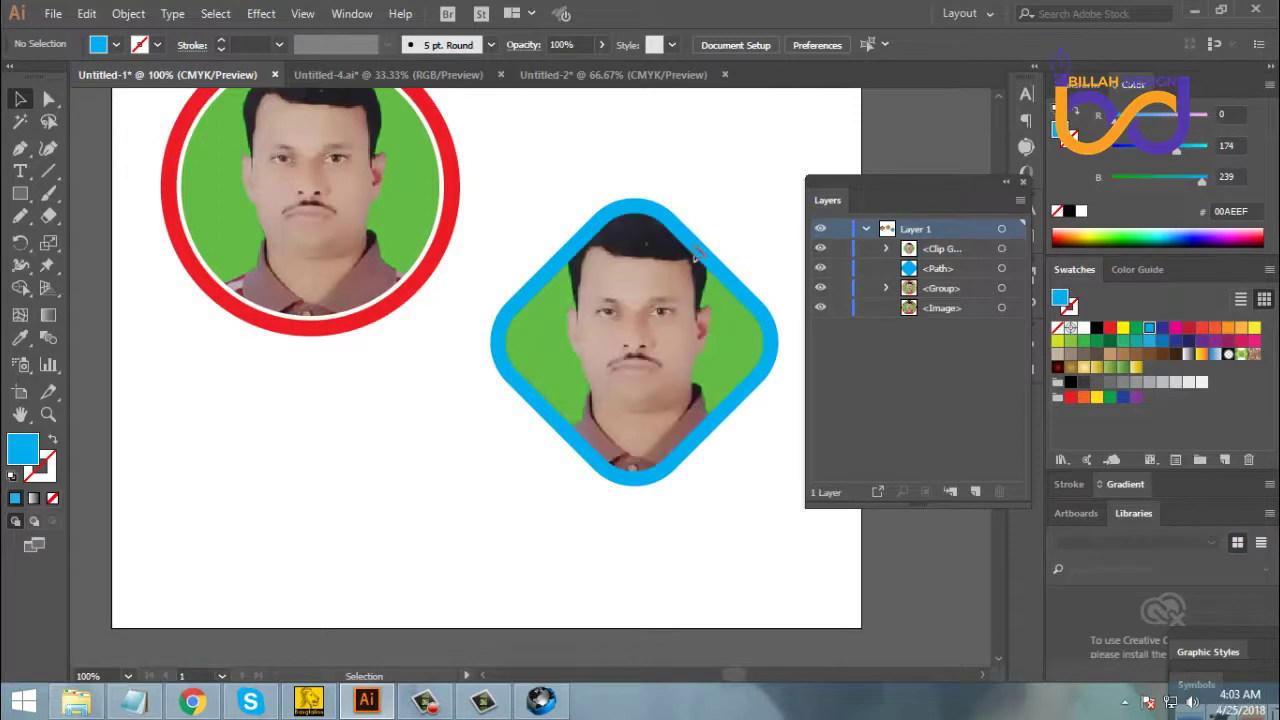
left_click(820, 249)
left_click(820, 249)
Expand the Clip Group, target the image, and nudge the photo slightly right in the diamond
left_click(887, 248)
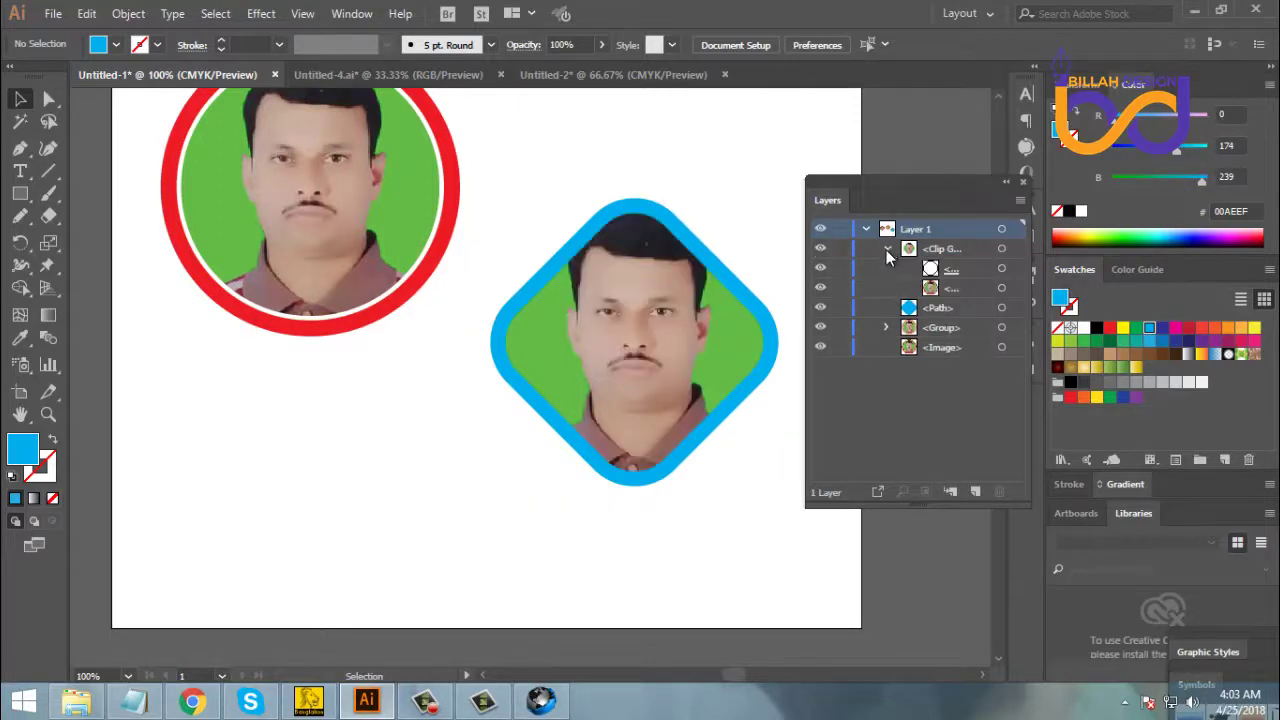
left_click(820, 288)
left_click(820, 288)
left_click(951, 289)
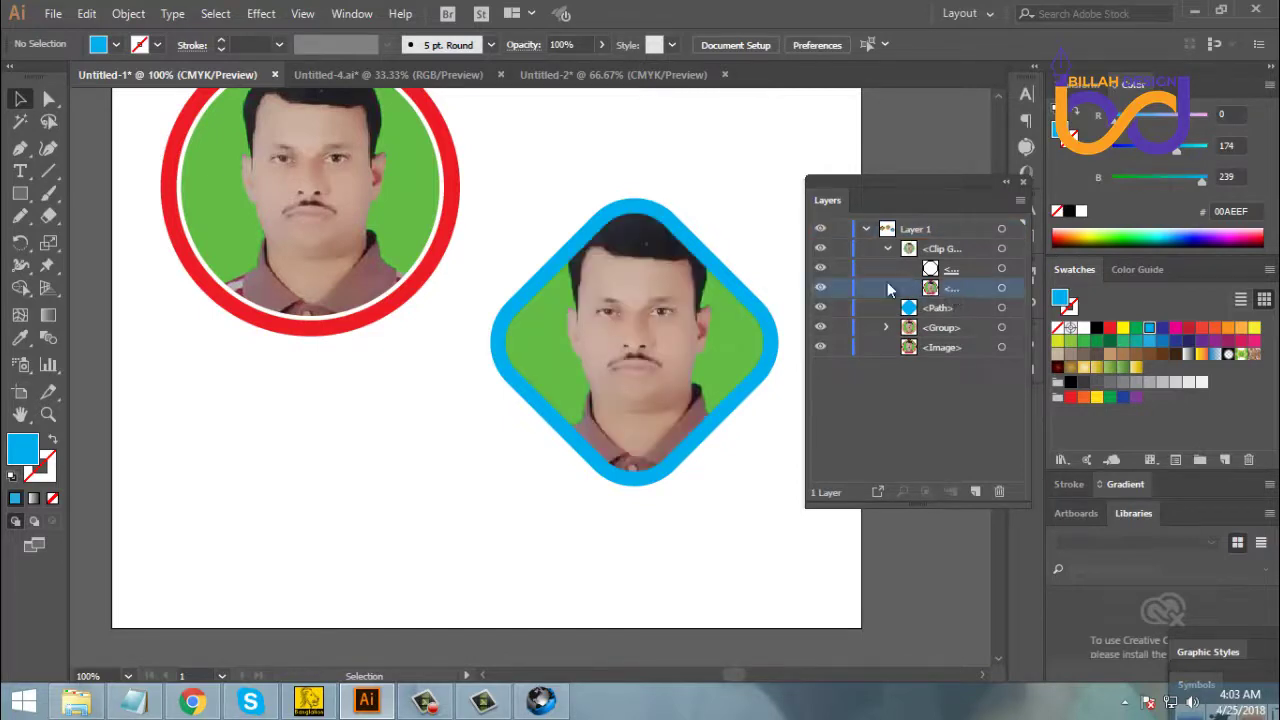
left_click(952, 269)
left_click(954, 289)
left_click(1001, 289)
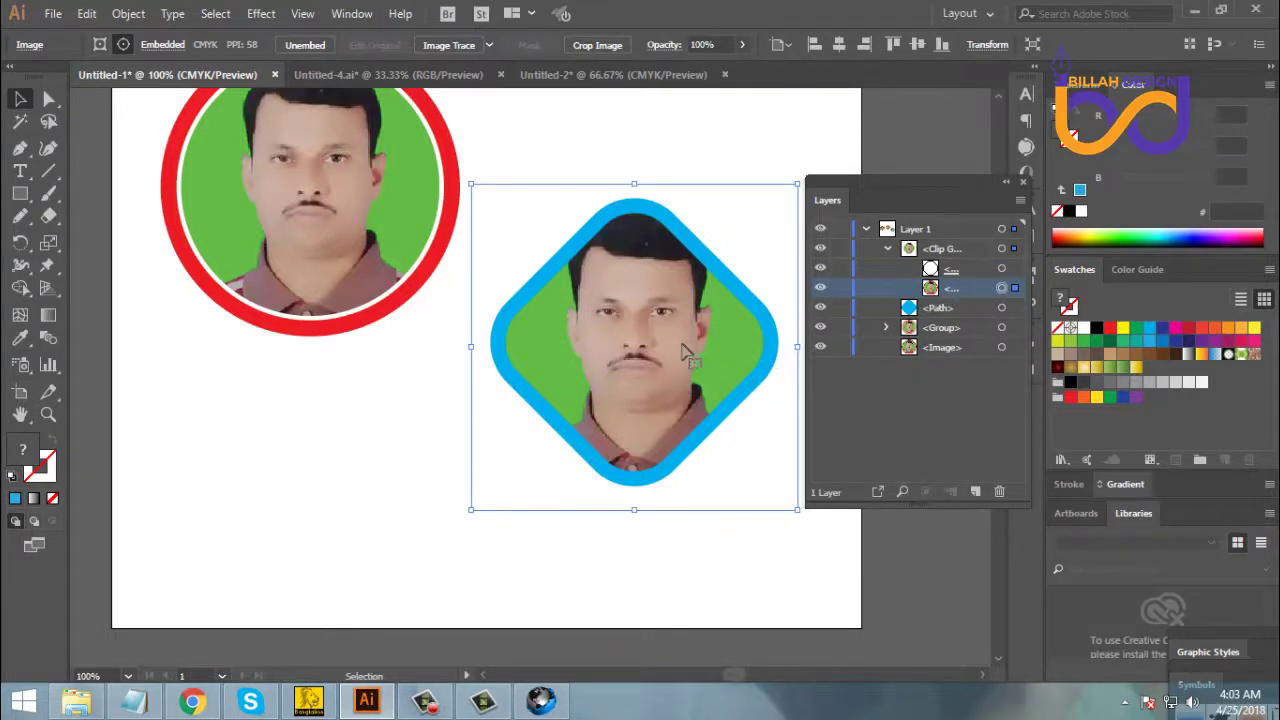
mouse_move(683, 352)
left_mouse_down()
mouse_move(661, 358)
mouse_move(688, 367)
mouse_move(657, 322)
mouse_move(668, 364)
mouse_move(674, 343)
mouse_move(690, 352)
mouse_move(663, 343)
mouse_move(677, 337)
mouse_move(682, 354)
left_mouse_up()
Close the Layers panel, zoom out, and move the diamond badge higher up
left_click(1027, 185)
left_click(837, 457)
left_click(620, 455)
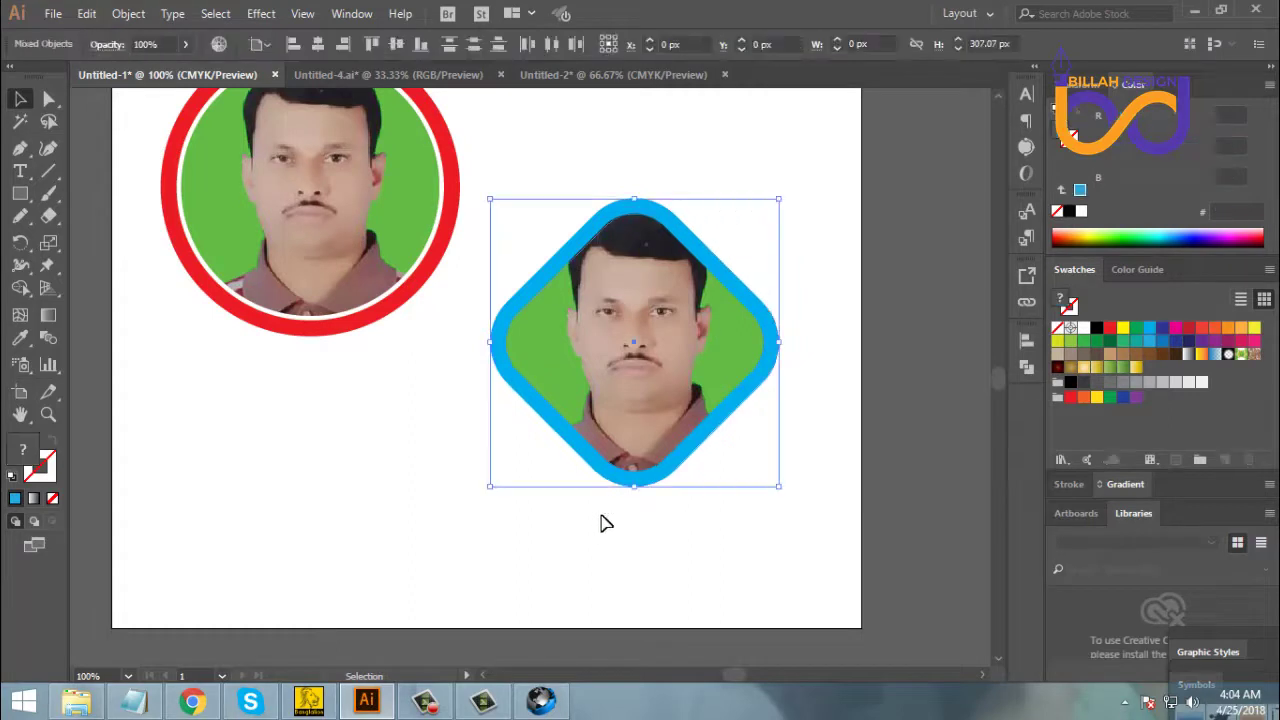
left_click(686, 541)
key("ctrl+minus")
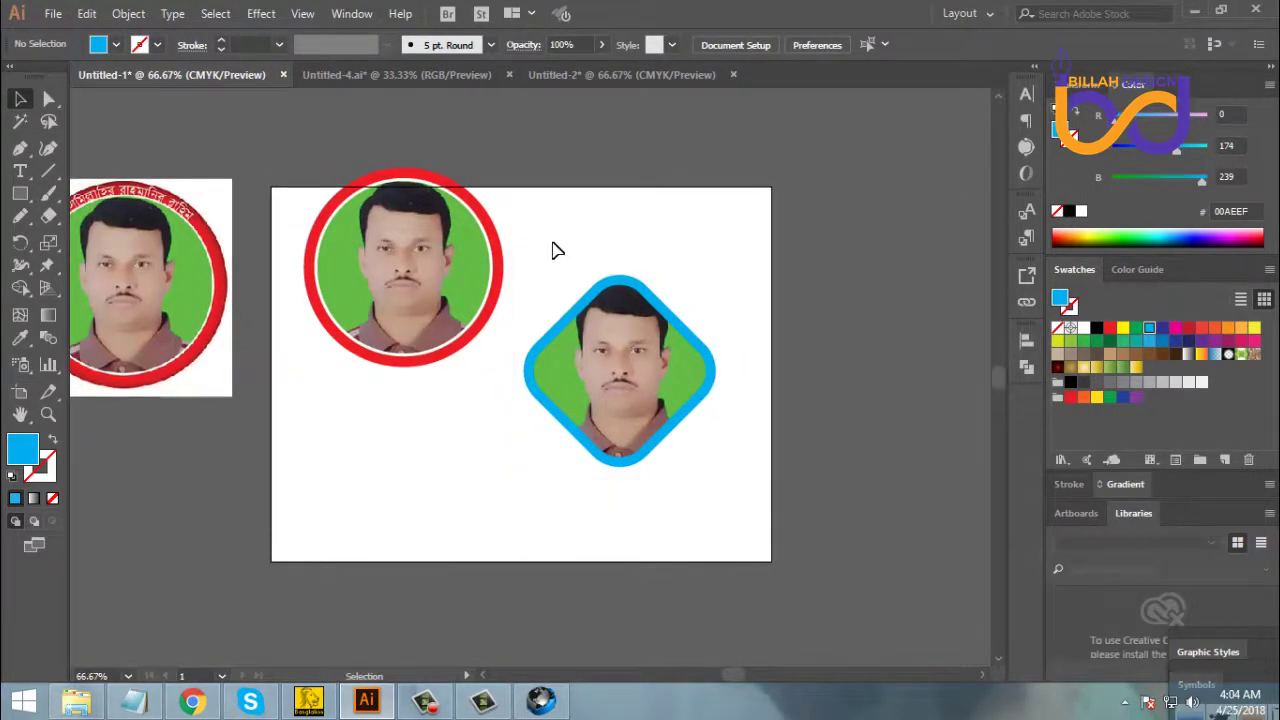
left_click_drag(626, 378, 630, 264)
left_click(660, 457)
Move the two upper badges off to the upper left and centre the text-ringed circle badge
left_click_drag(212, 336, 665, 508)
left_click_drag(780, 206, 470, 252)
left_click_drag(600, 300, 173, 266)
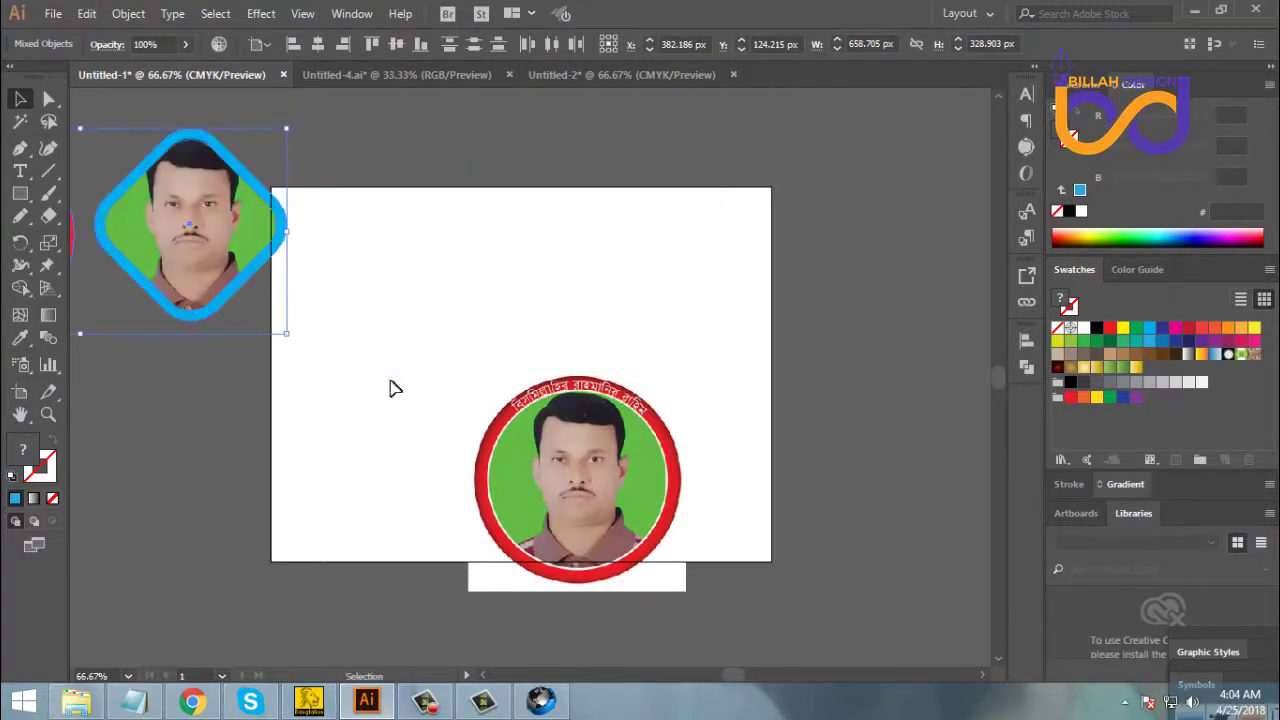
left_click_drag(636, 583, 606, 467)
left_click(755, 524)
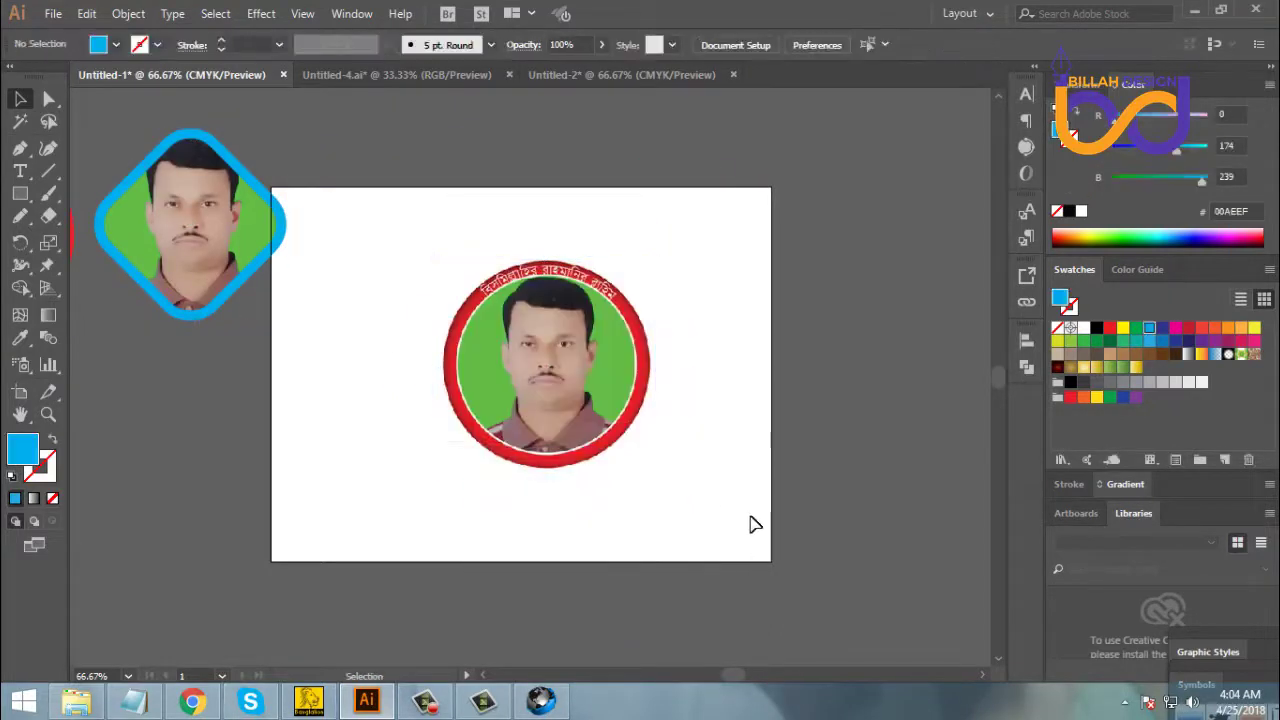
key("ctrl+plus")
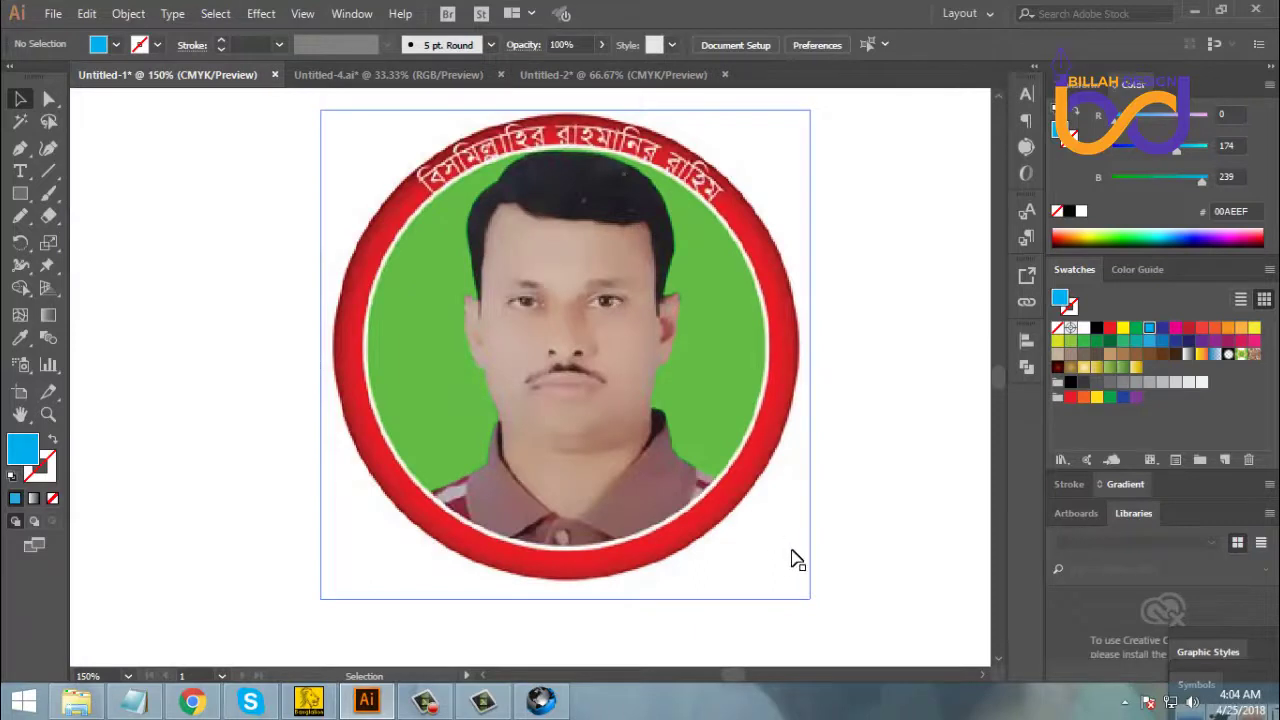
key("ctrl+plus")
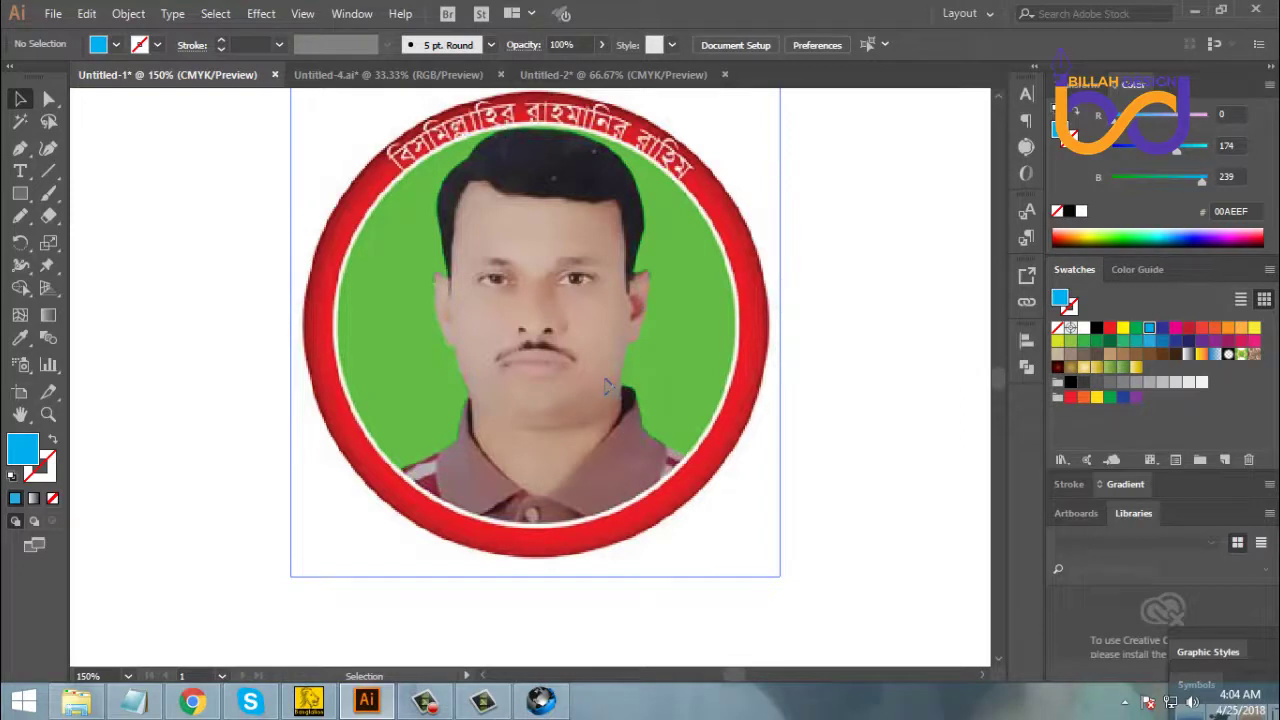
Nudge the round photo down about 23 px and zoom in close on the face and collar
left_click_drag(605, 385, 610, 408)
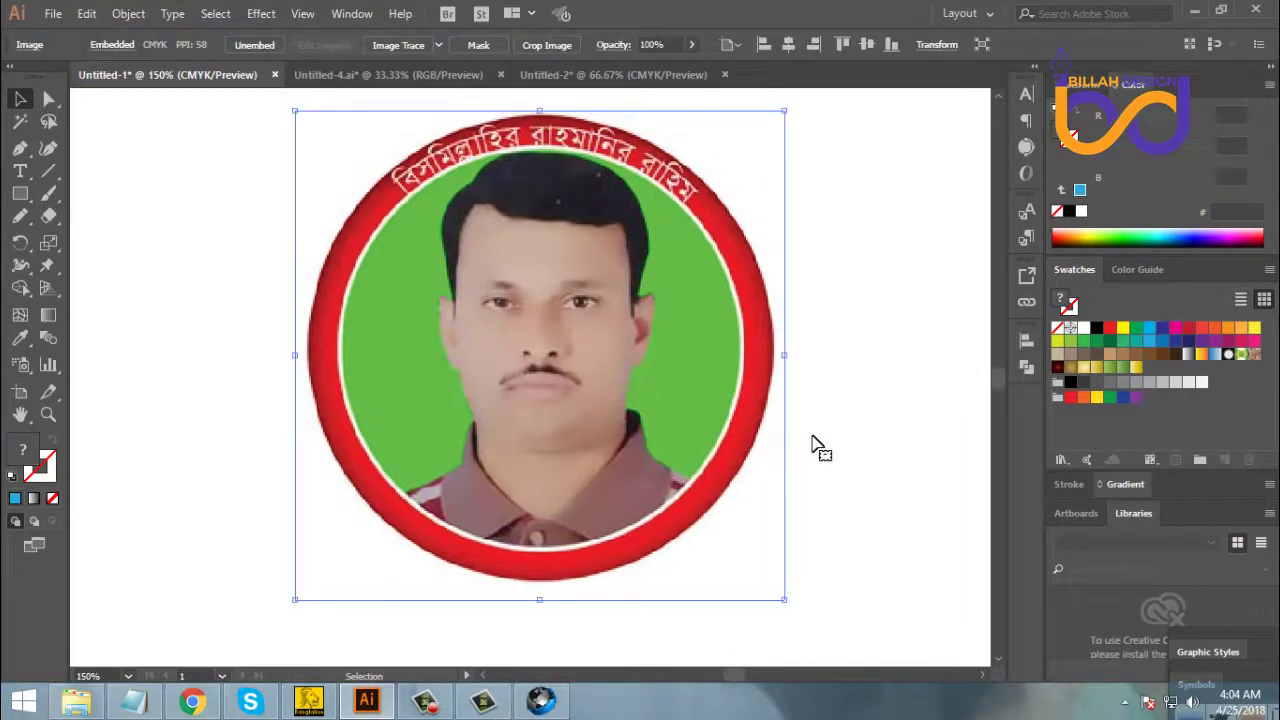
left_click(849, 449)
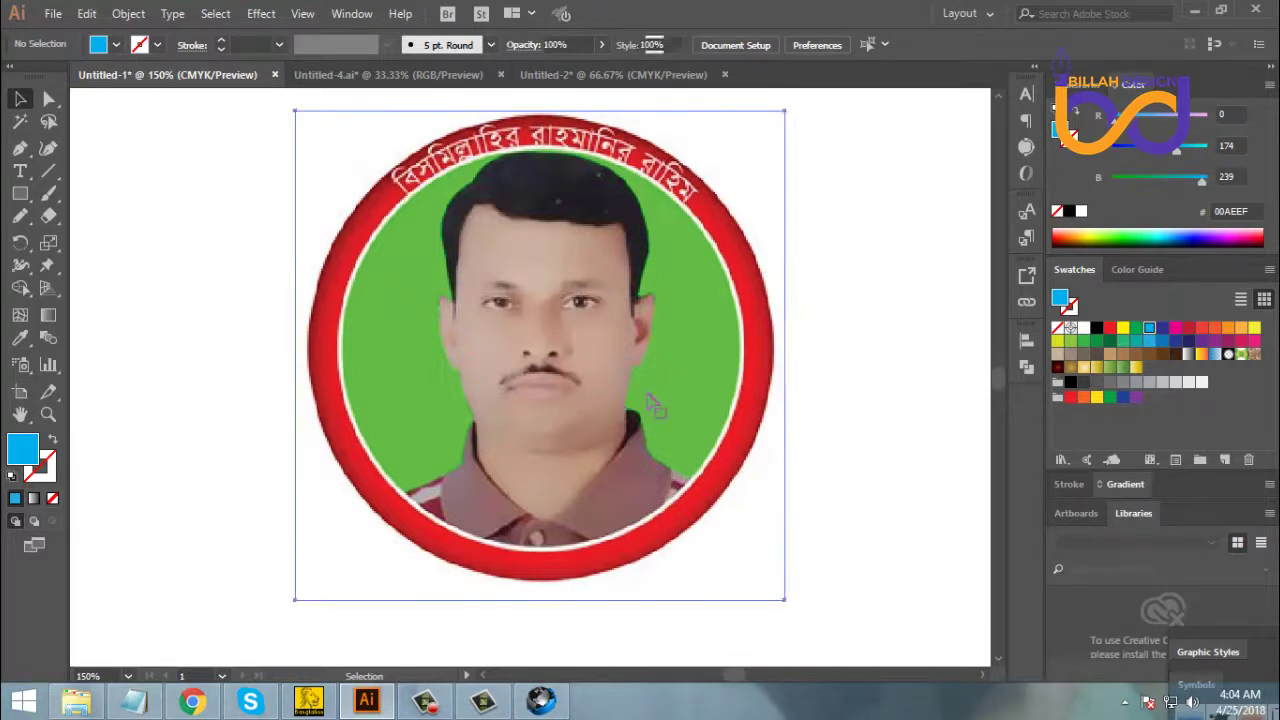
left_click(770, 455)
left_click(880, 503)
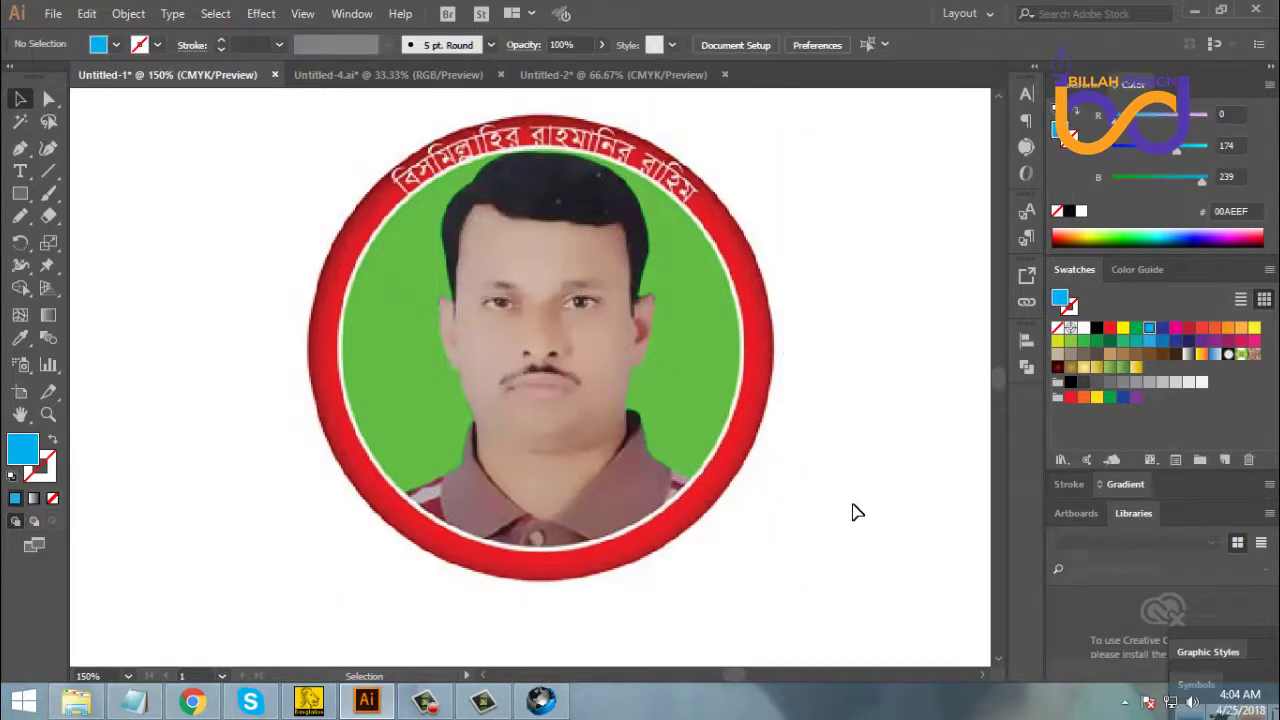
left_click(605, 385)
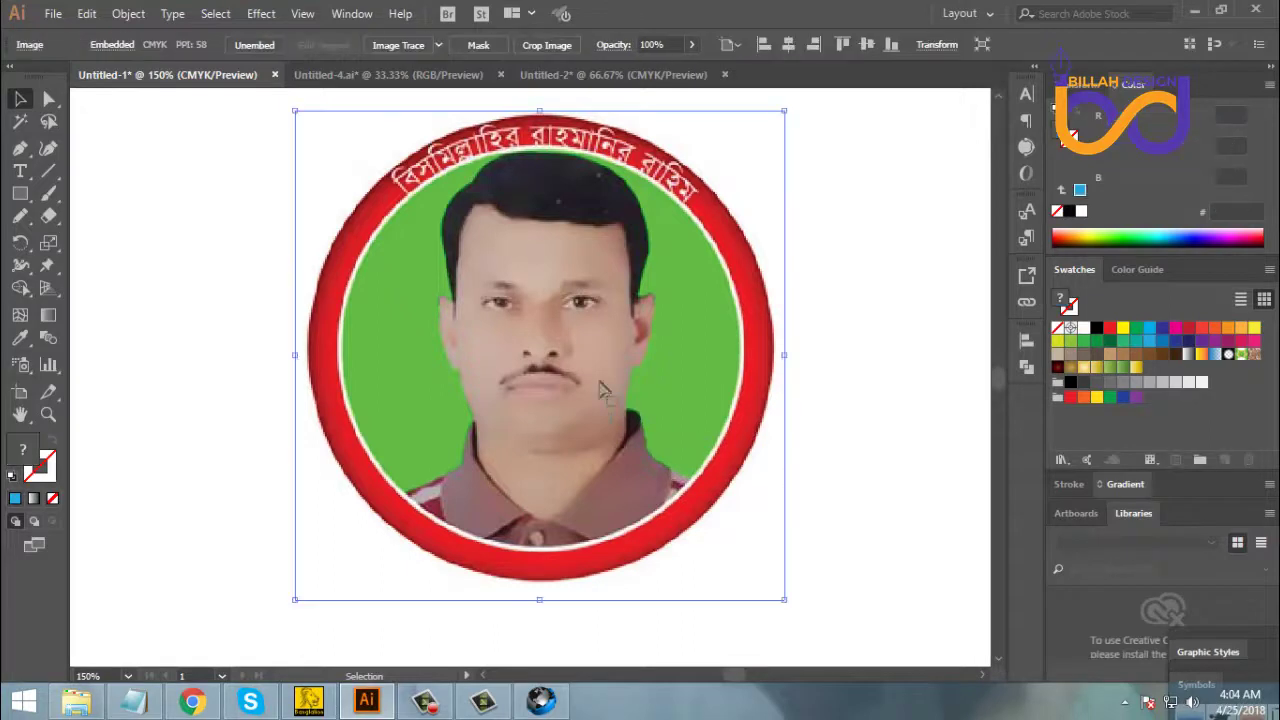
left_click(808, 502)
left_click(565, 372)
key("a")
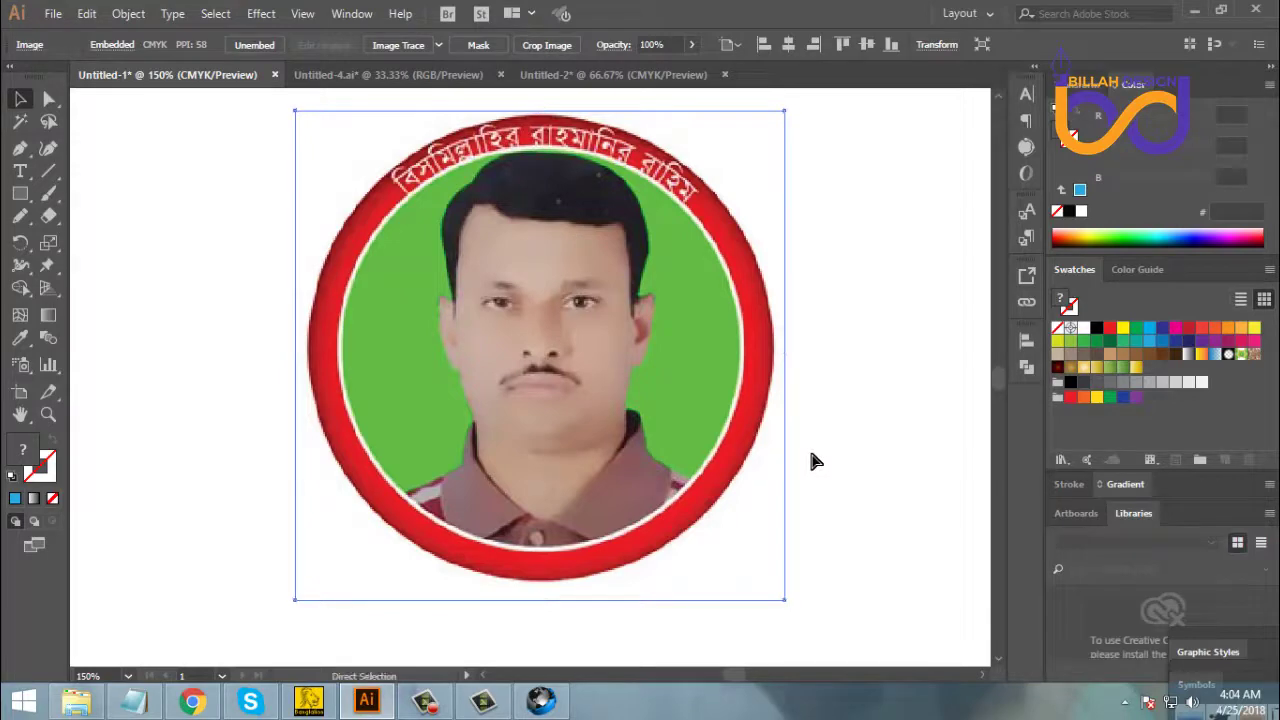
left_click(812, 461)
key("v")
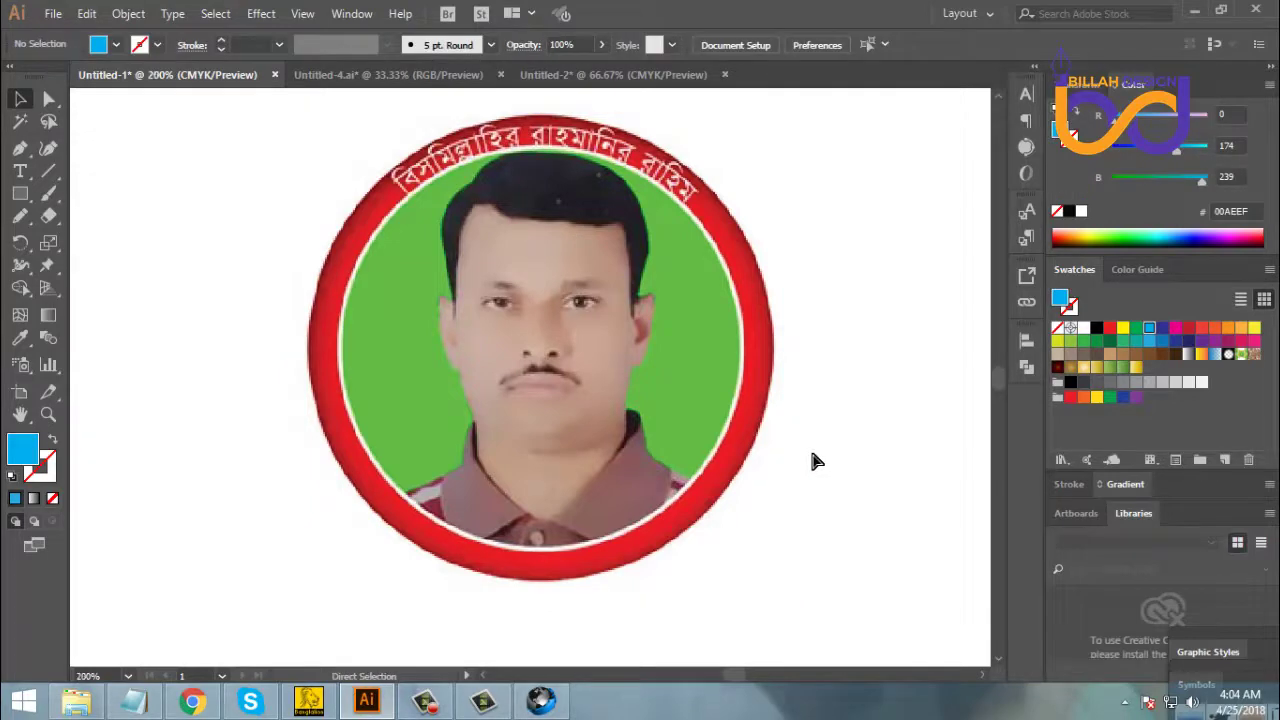
key("ctrl+equal")
key("ctrl+equal")
key("ctrl+equal")
Set the Pen tool to no fill with a blue stroke and start the outline at the left collar and neck
scroll(505, 425, "down", 3)
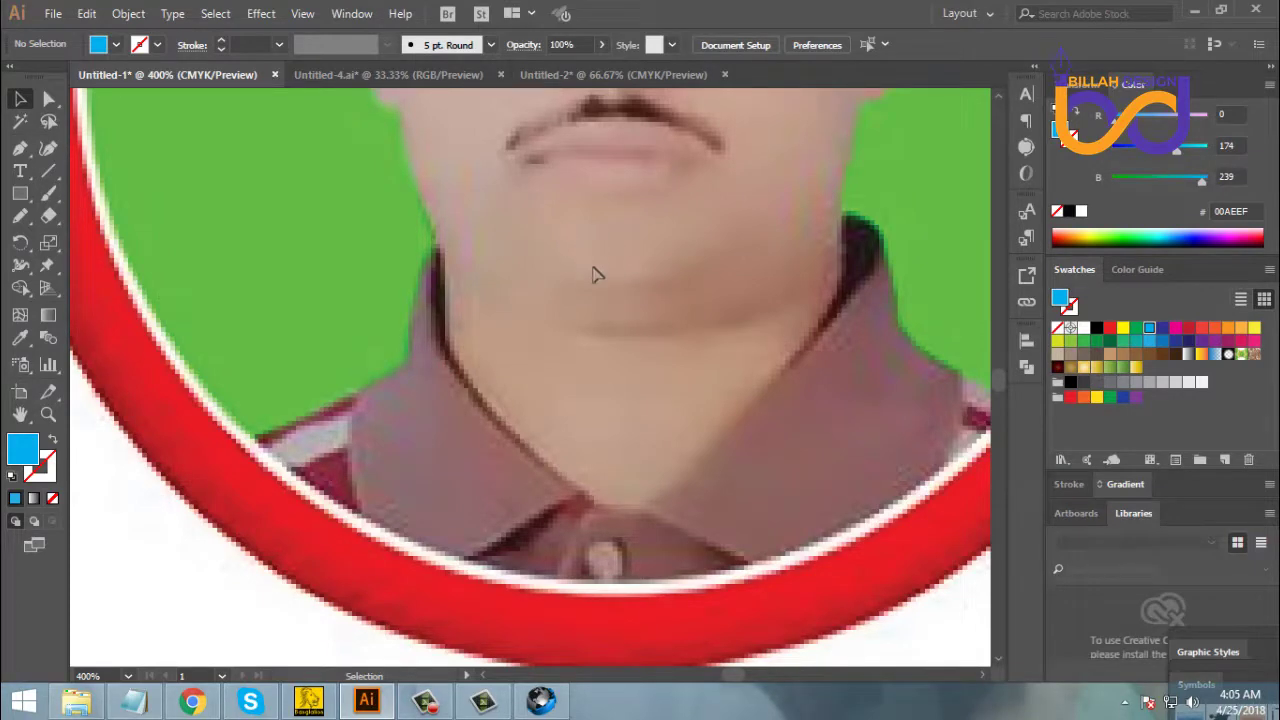
scroll(440, 432, "up", 2)
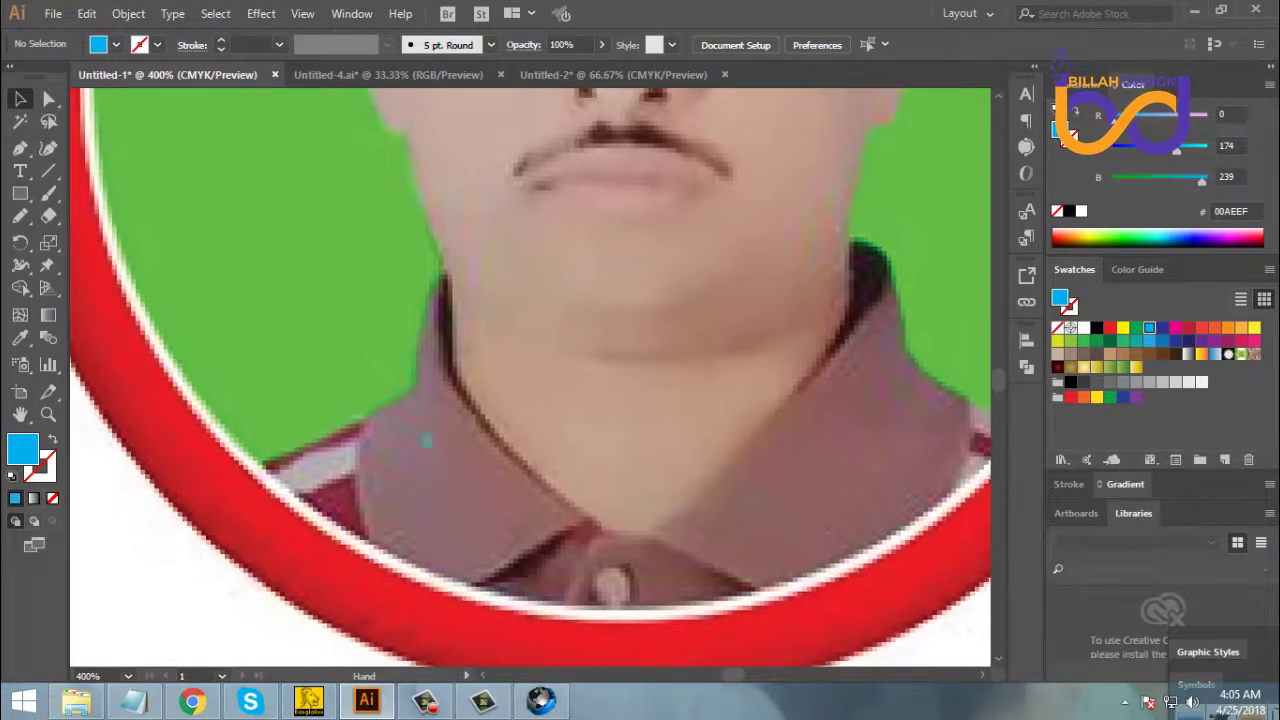
left_click(20, 148)
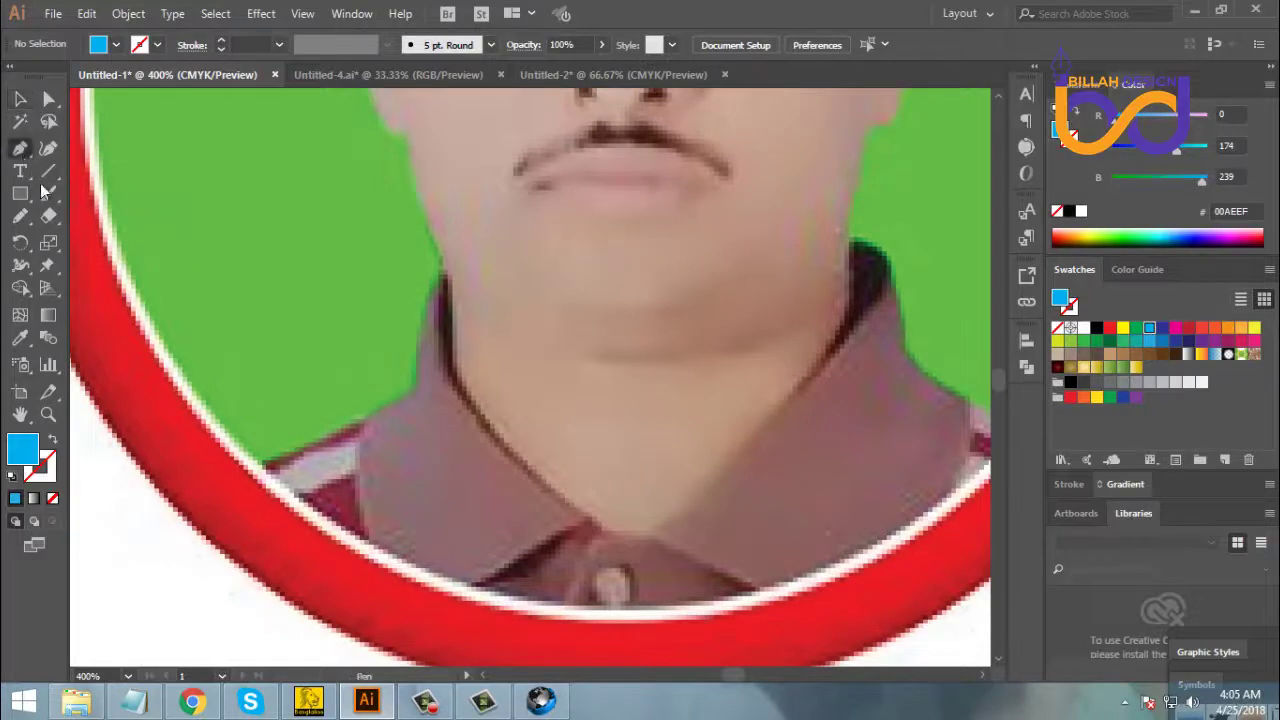
left_click(55, 441)
left_click_drag(350, 475, 367, 463)
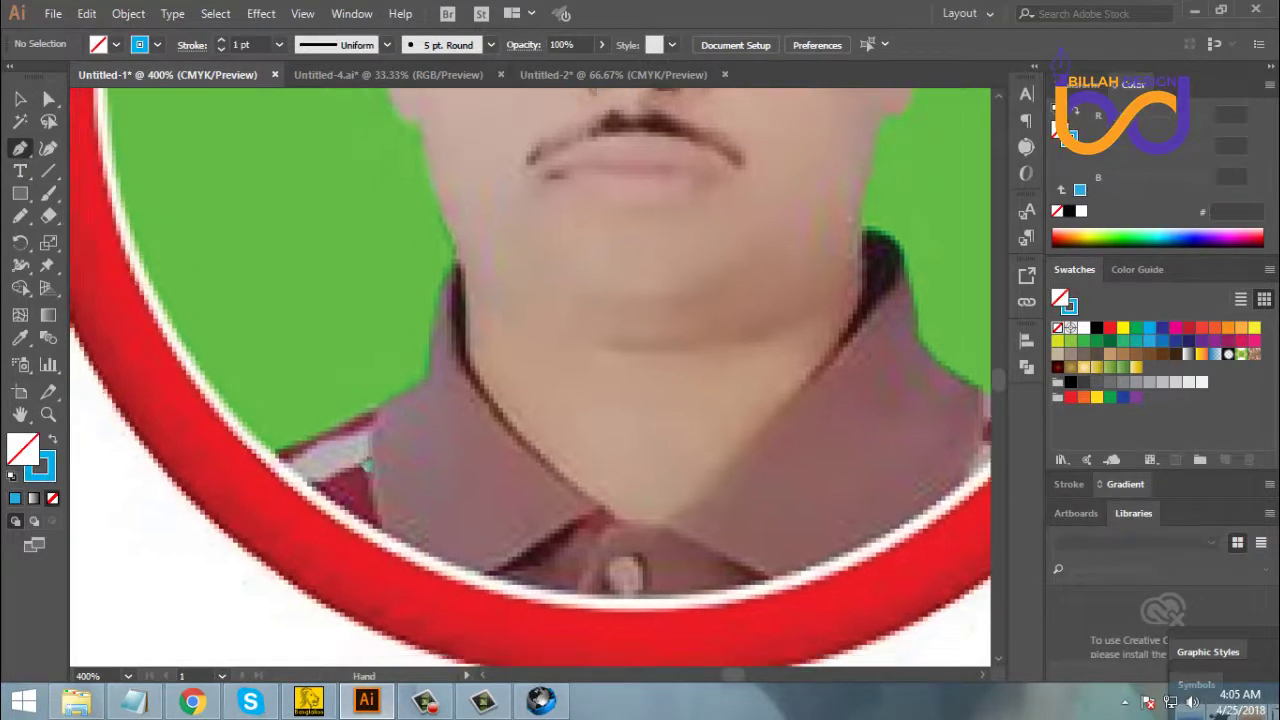
scroll(381, 472, "up", 2)
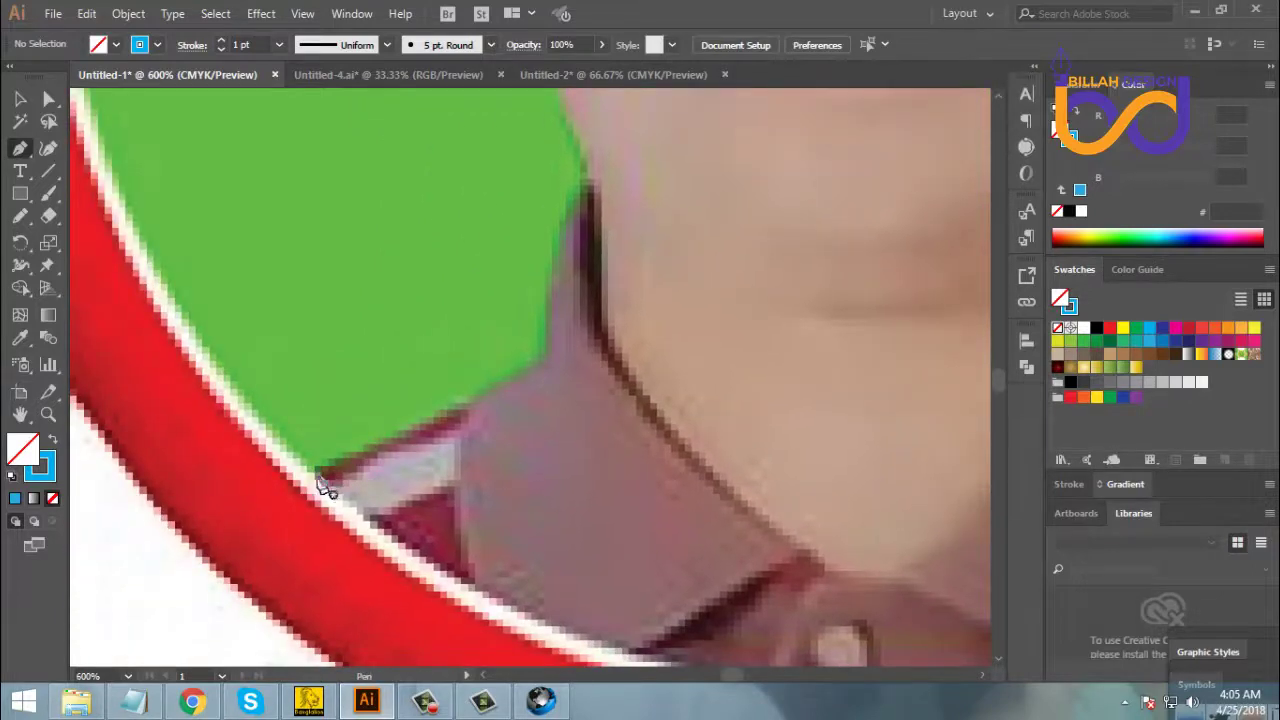
left_click(322, 477)
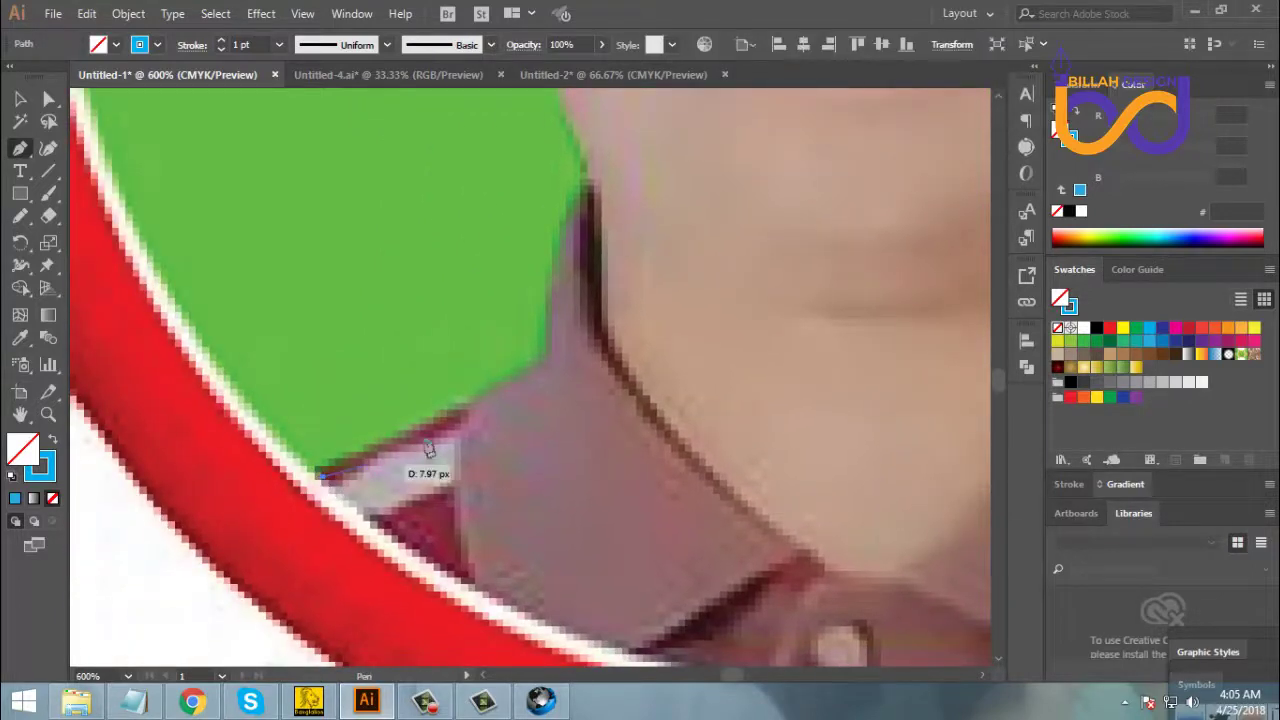
left_click(545, 361)
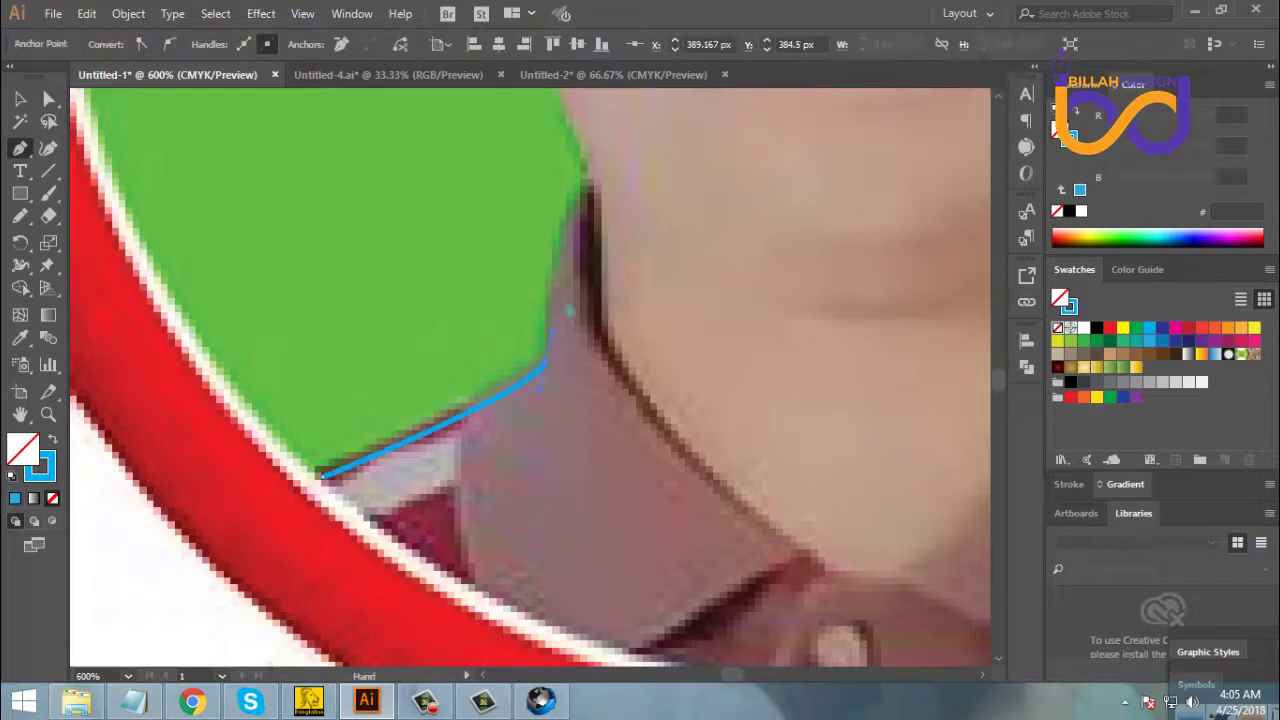
scroll(560, 335, "up", 3)
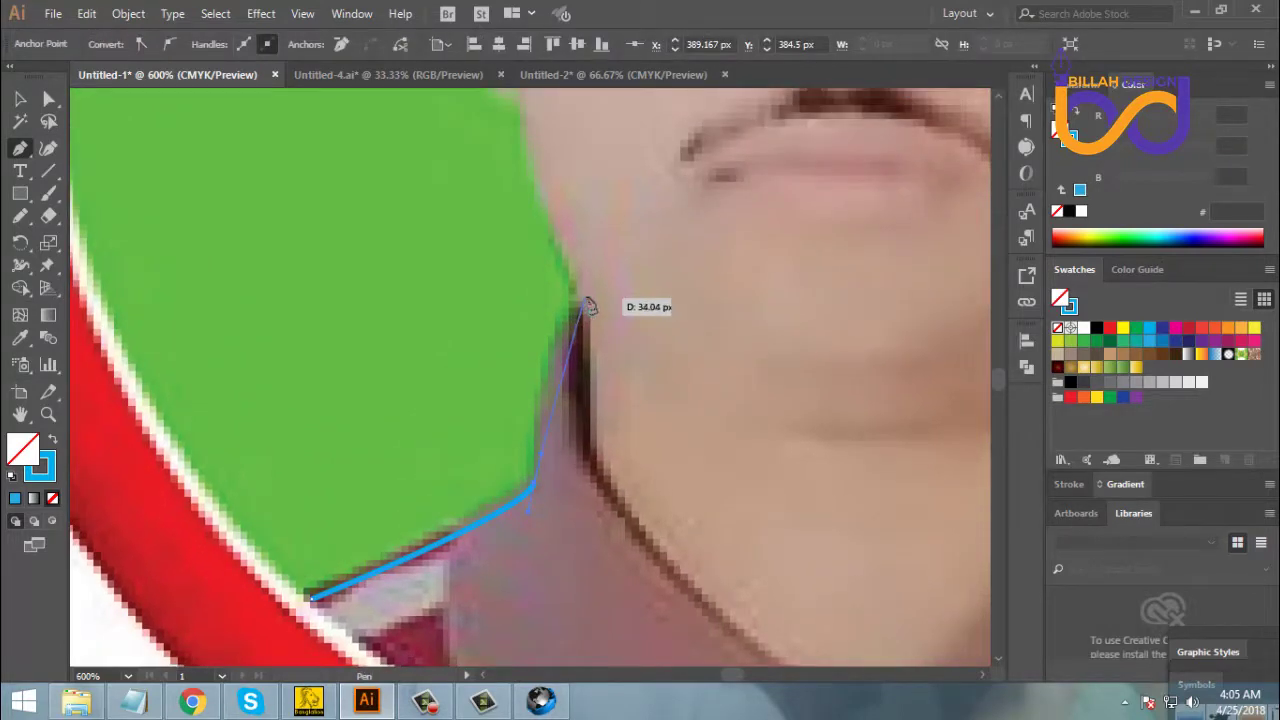
left_click(585, 307)
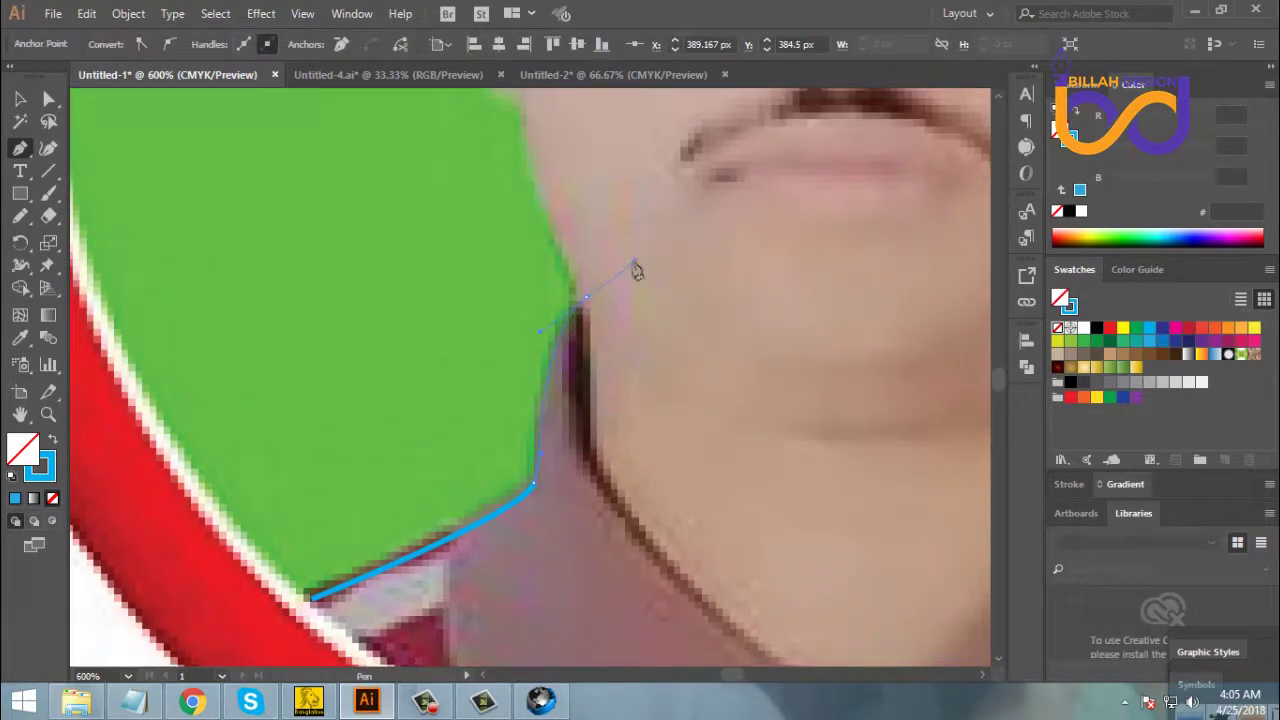
Continue the outline along the left jaw up to the top of the ear
left_click_drag(634, 229, 645, 478)
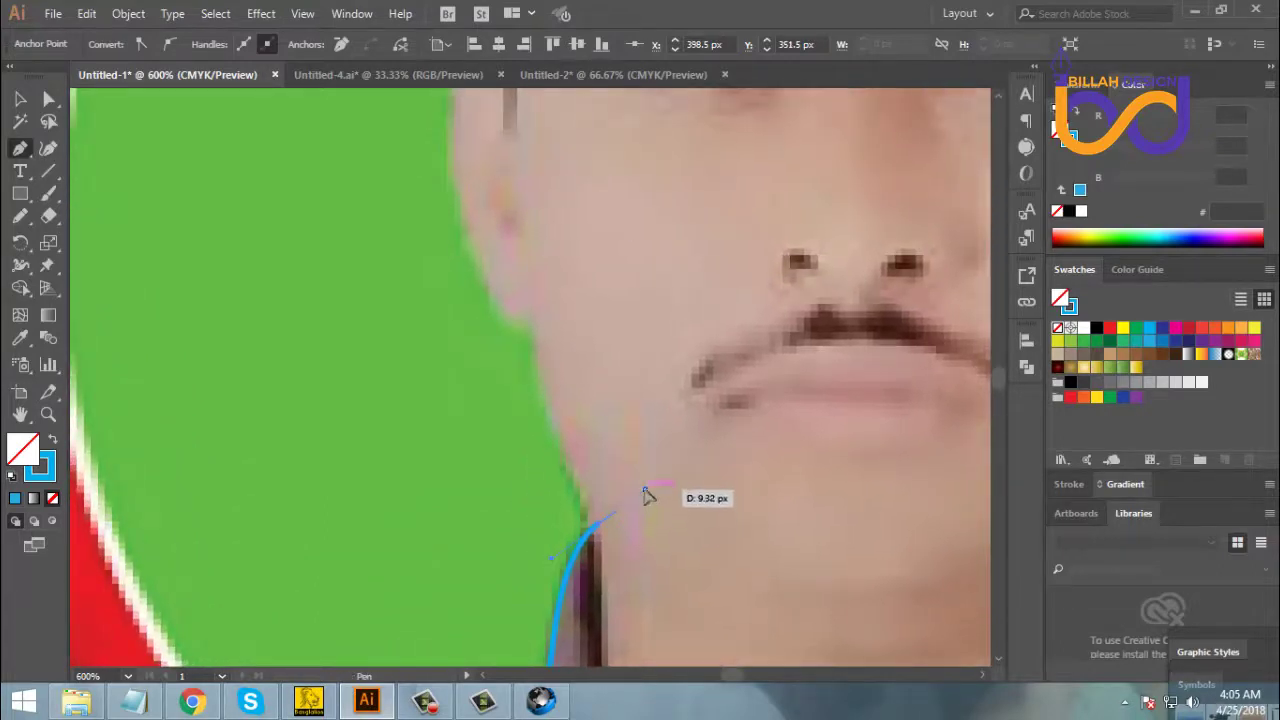
left_click_drag(597, 521, 588, 493)
key("space")
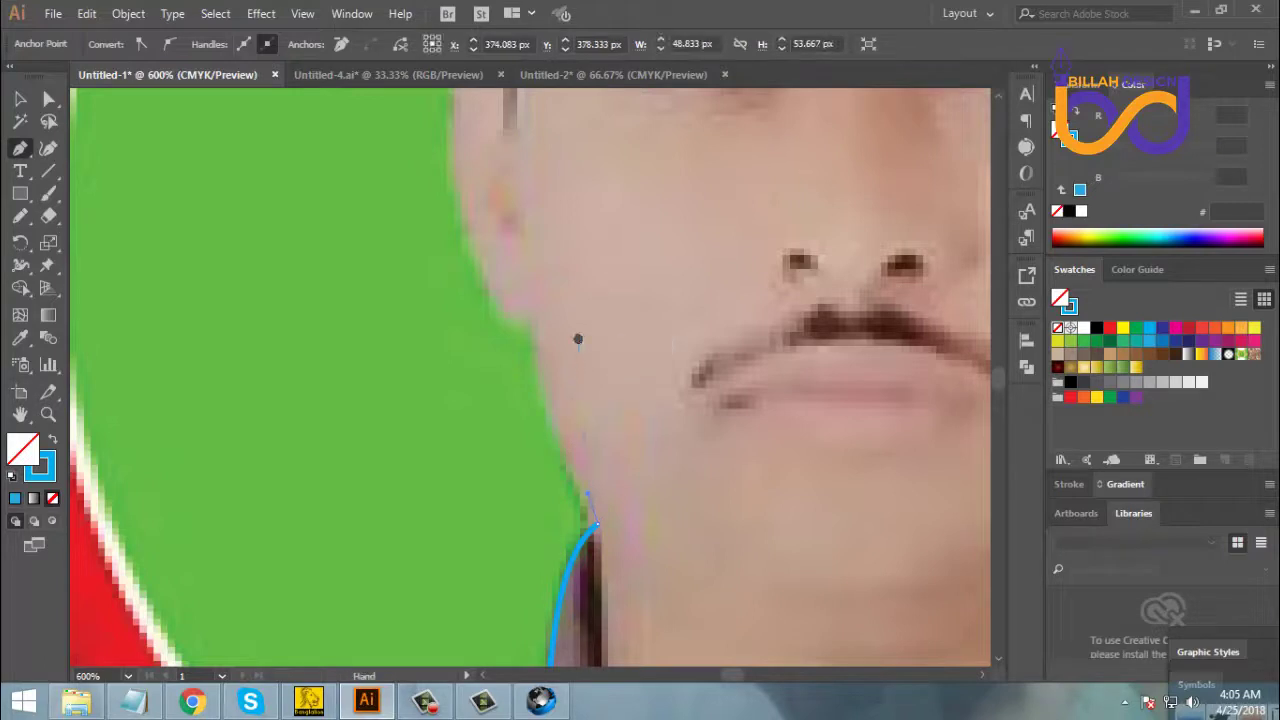
mouse_move(577, 339)
left_mouse_down()
mouse_move(567, 422)
mouse_move(519, 301)
left_mouse_up()
left_click(526, 402)
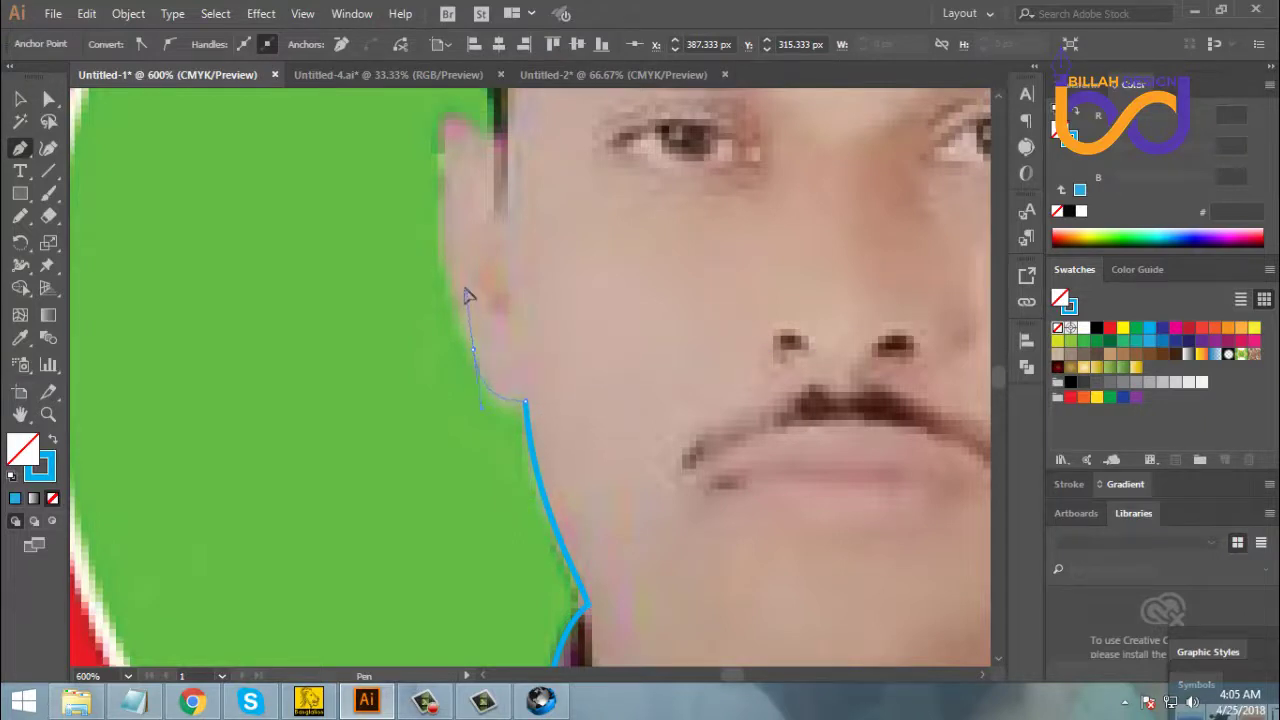
left_click_drag(463, 293, 457, 251)
scroll(452, 305, "up", 2)
scroll(457, 251, "up", 3)
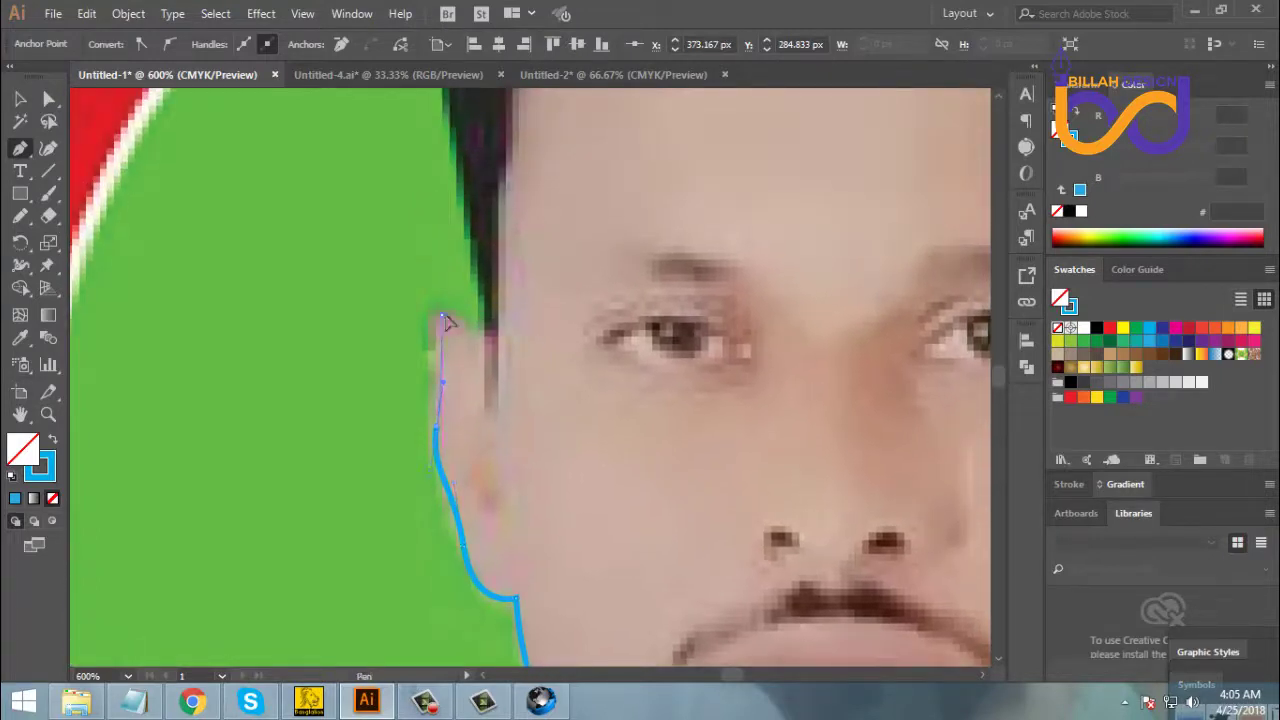
left_click_drag(442, 315, 487, 356)
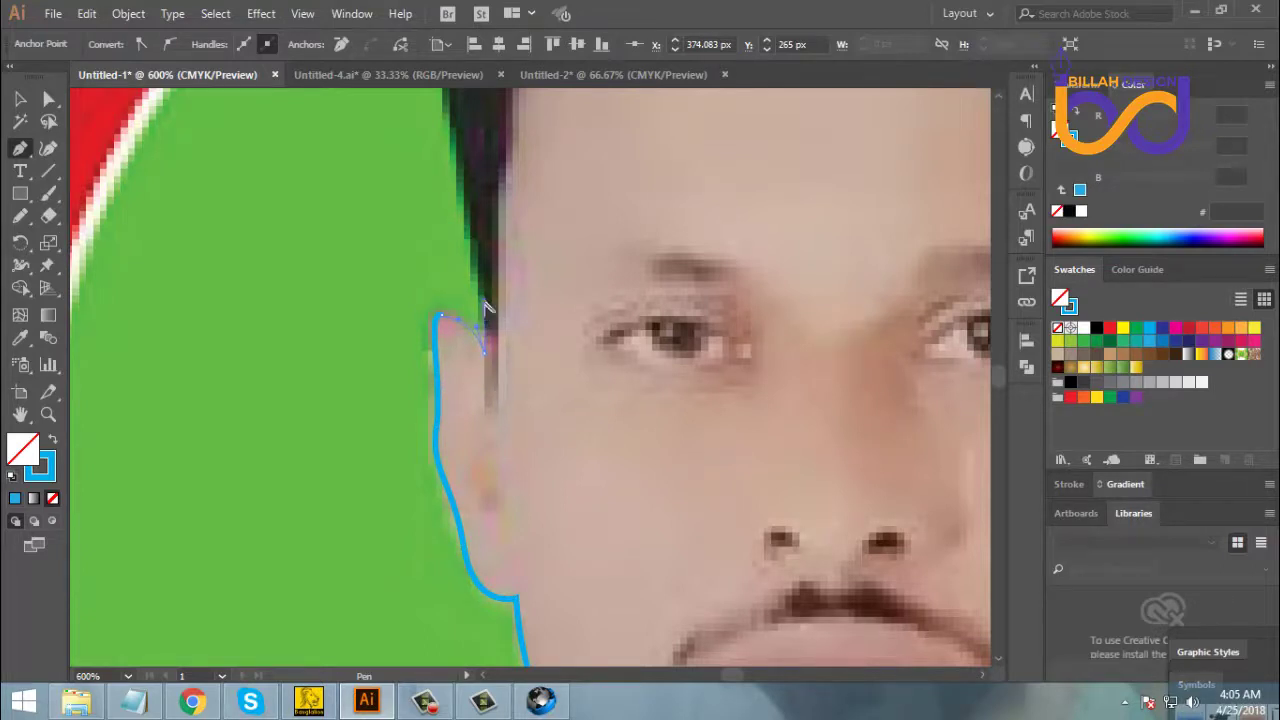
Trace the hair from beside the left ear across the top of the head
scroll(503, 290, "up", 4)
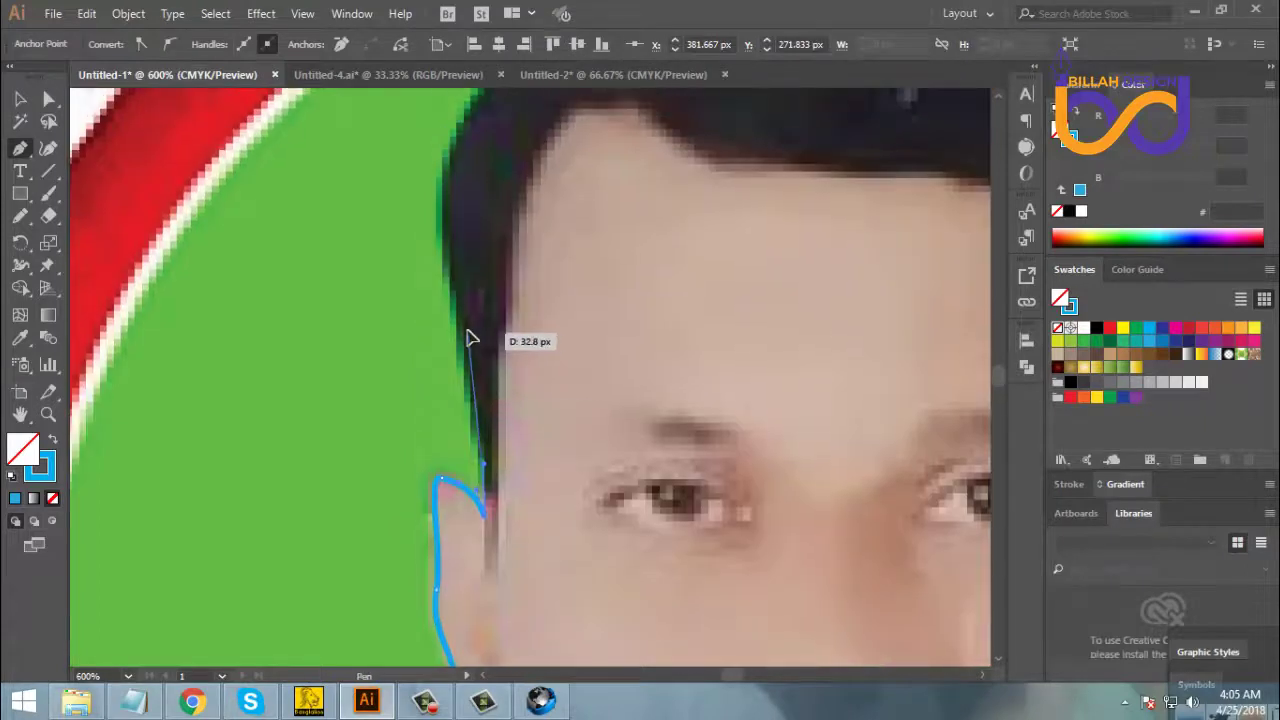
left_click_drag(467, 332, 458, 282)
scroll(457, 285, "up", 3)
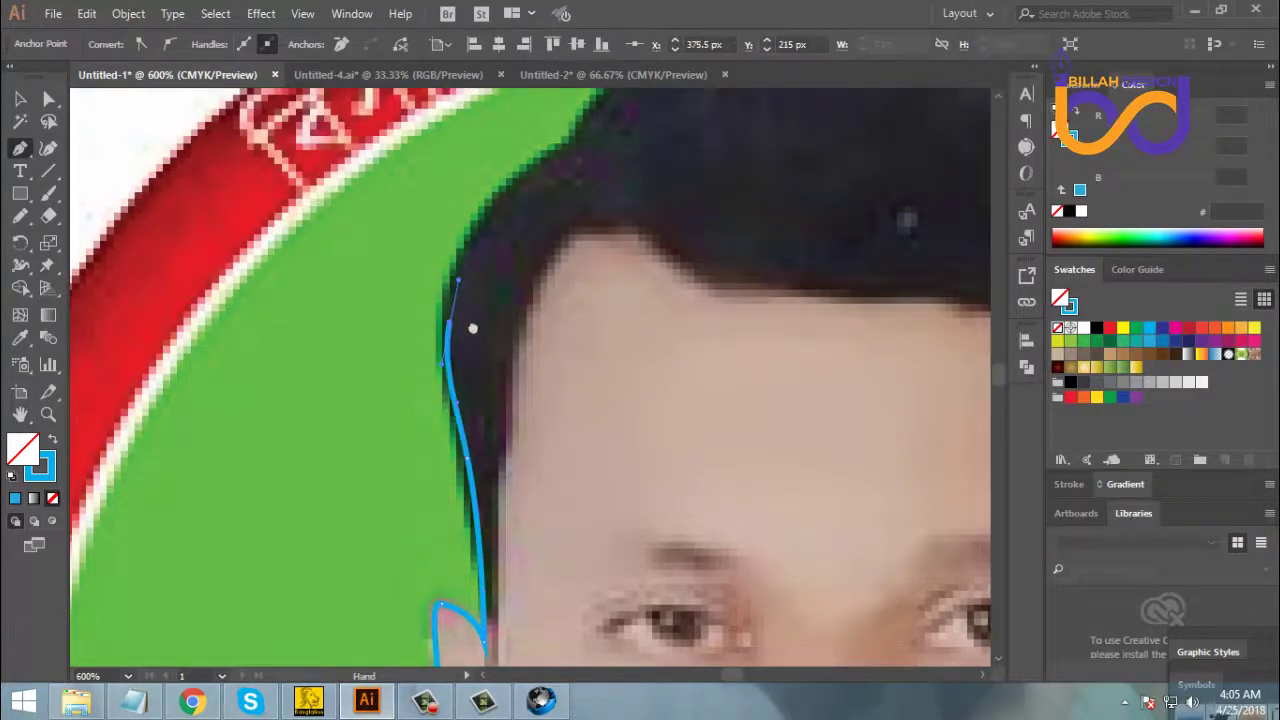
scroll(471, 329, "up", 4)
left_click_drag(460, 366, 555, 302)
key("ctrl+z")
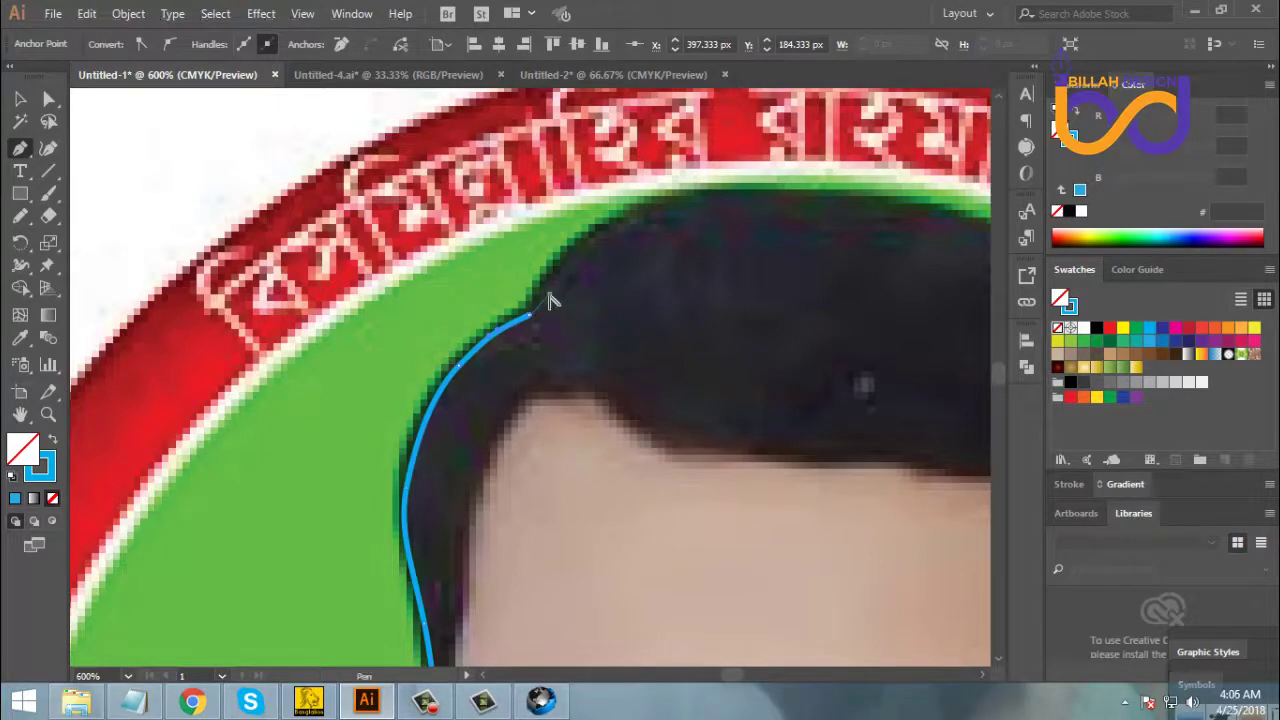
scroll(560, 315, "right", 3)
scroll(560, 315, "up", 1)
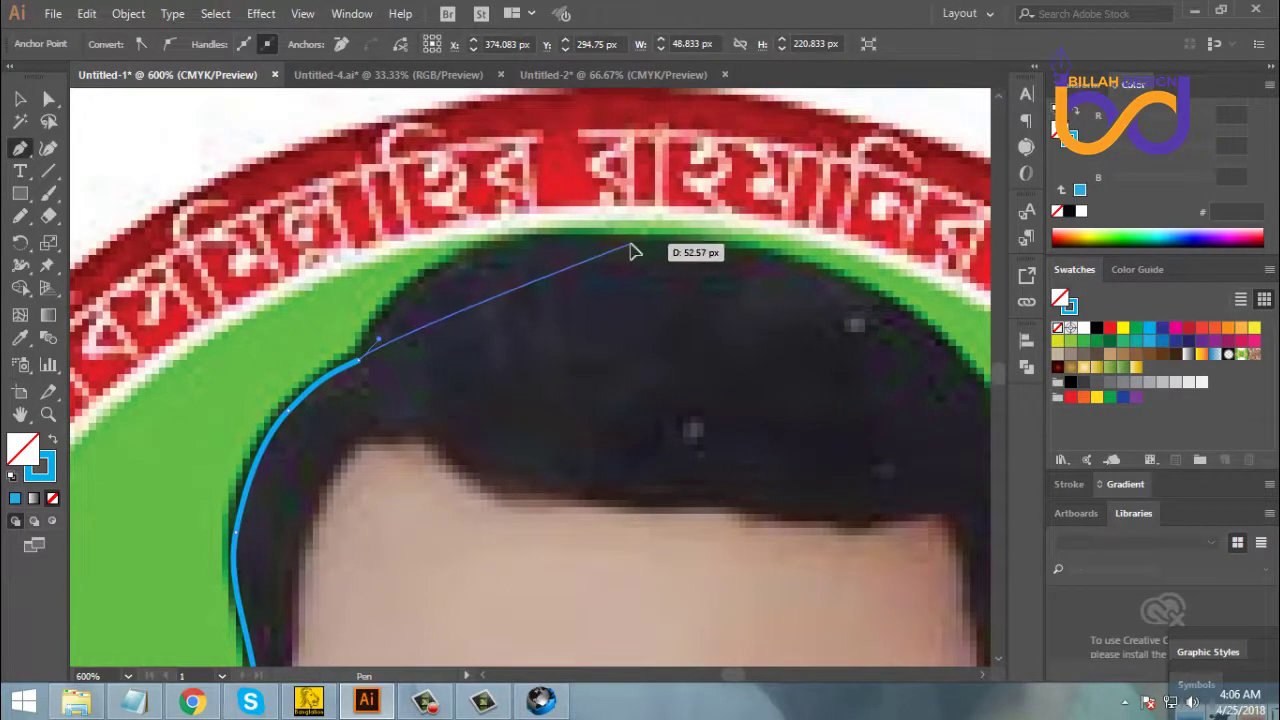
left_click_drag(631, 246, 851, 243)
Curve the outline down the right side of the hair toward the right ear
key("space")
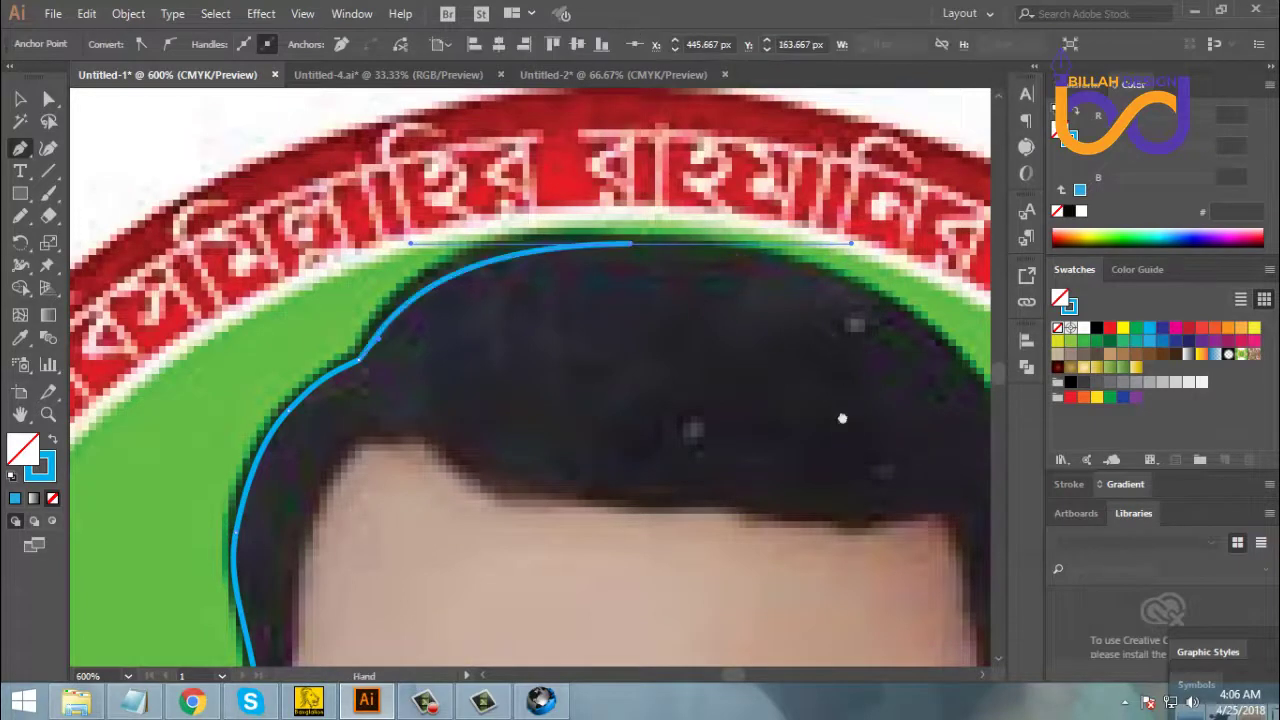
left_click_drag(842, 418, 500, 275)
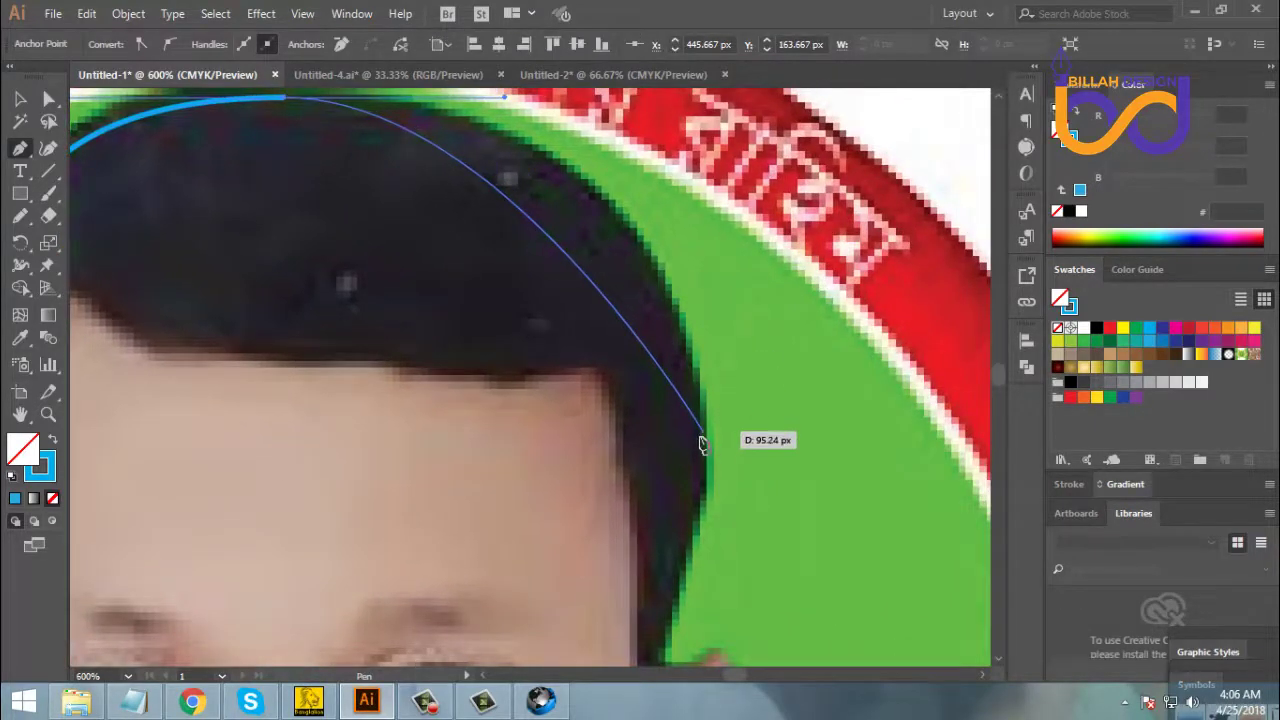
left_click_drag(699, 440, 704, 603)
scroll(628, 490, "up", 1)
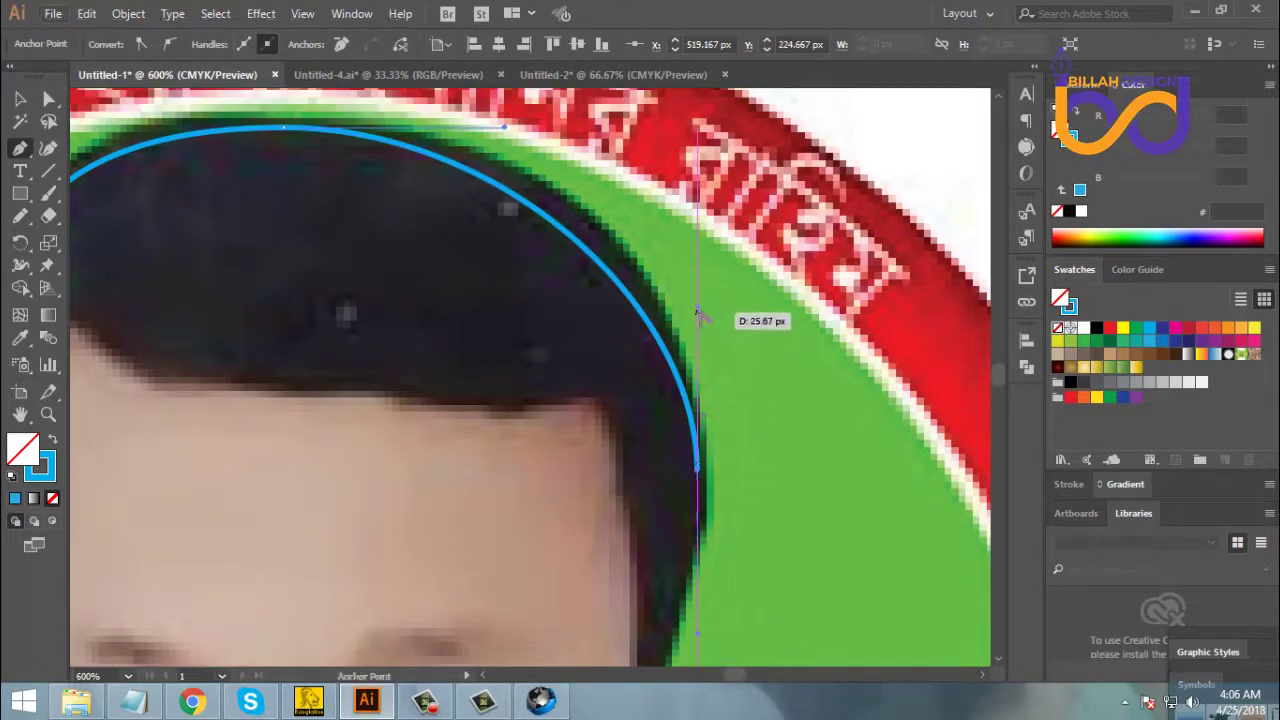
left_click_drag(700, 316, 700, 277)
left_click_drag(697, 630, 667, 472)
scroll(703, 572, "down", 5)
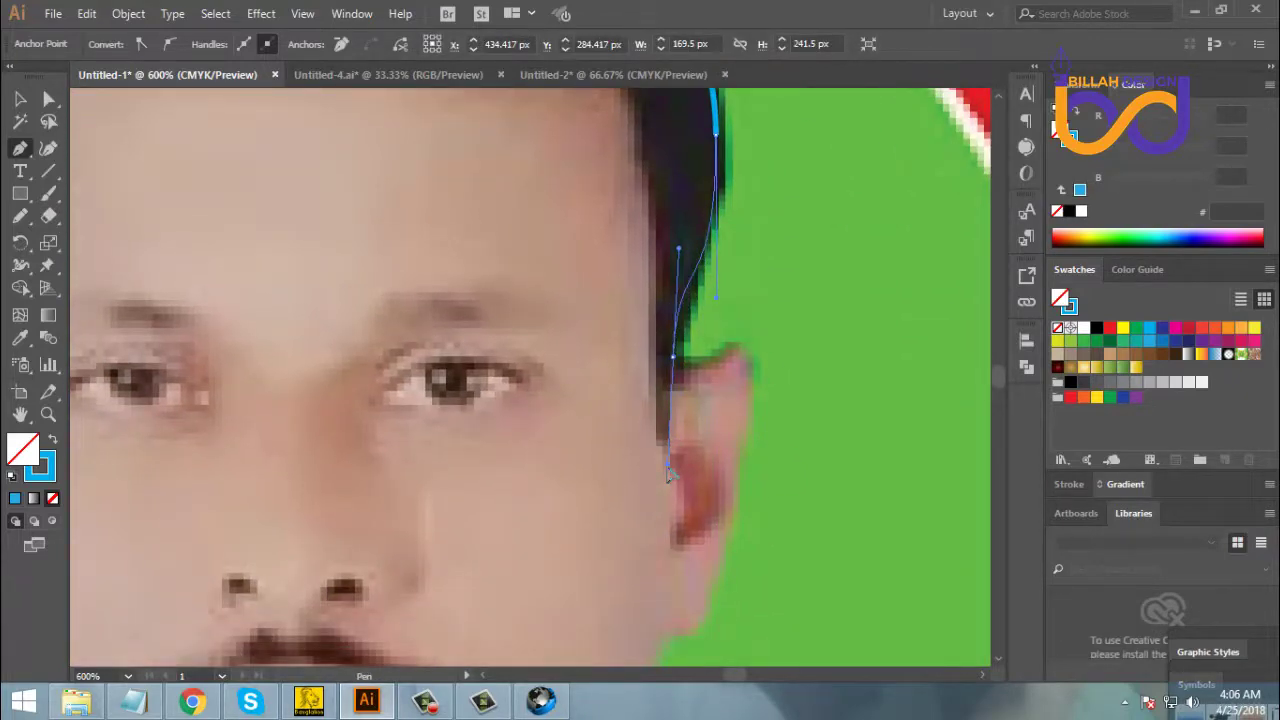
Trace the outline around the right ear and down the jaw to the neck
left_click_drag(700, 378, 716, 436)
scroll(712, 534, "down", 2)
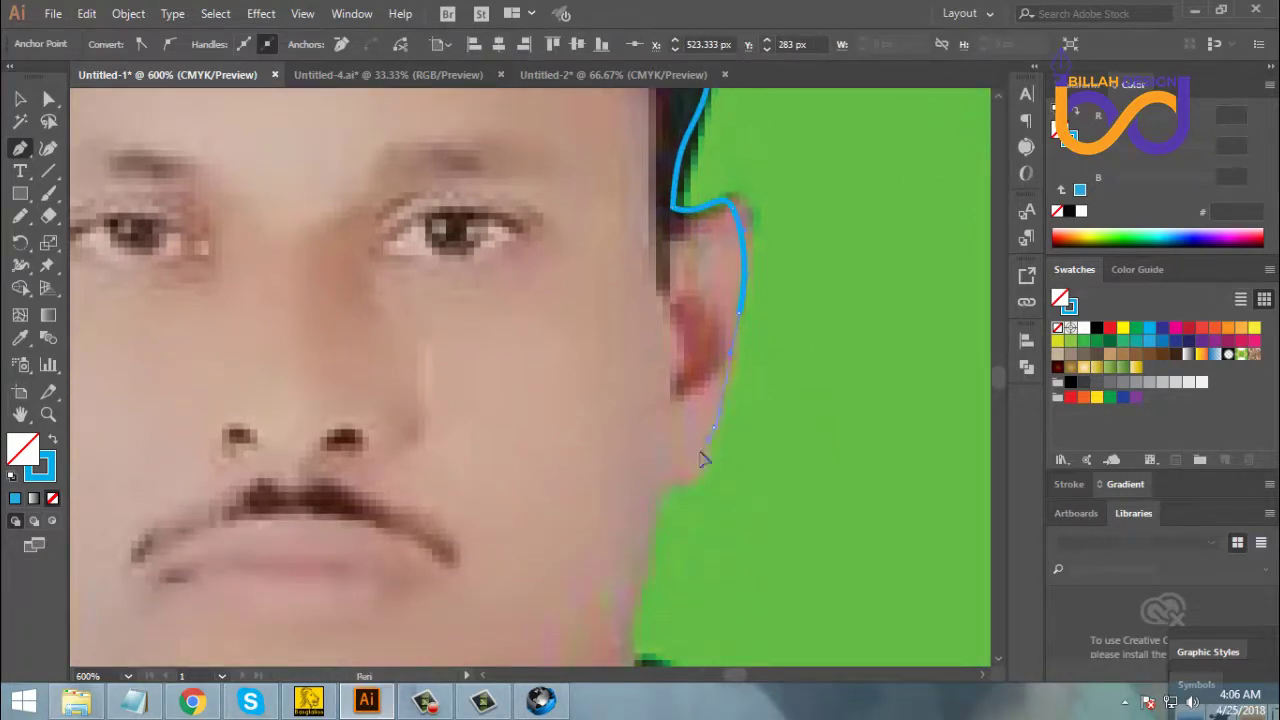
left_click_drag(690, 483, 624, 572)
left_click_drag(624, 572, 605, 282)
left_click_drag(627, 356, 633, 442)
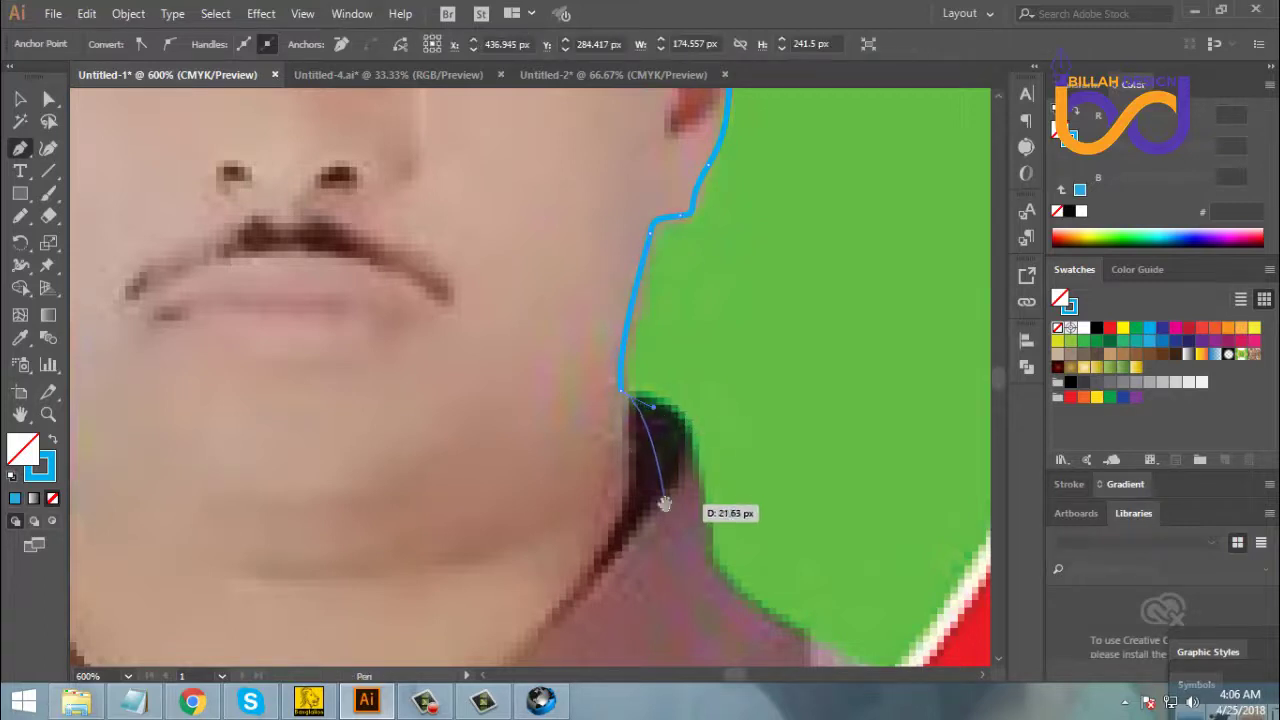
left_click_drag(663, 500, 628, 295)
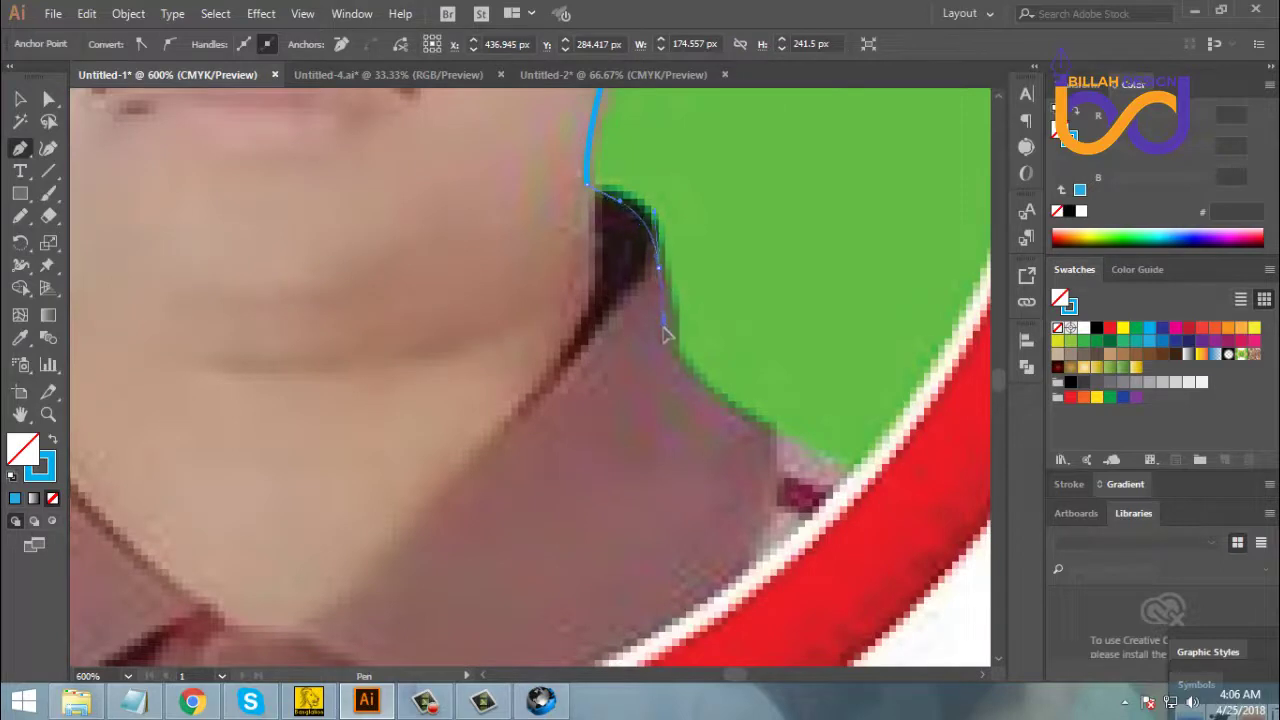
left_click(660, 328)
left_click_drag(686, 414, 632, 323)
left_click_drag(660, 325, 664, 322)
Extend the outline down the right collar and along the bottom of the red ring
left_click(728, 349)
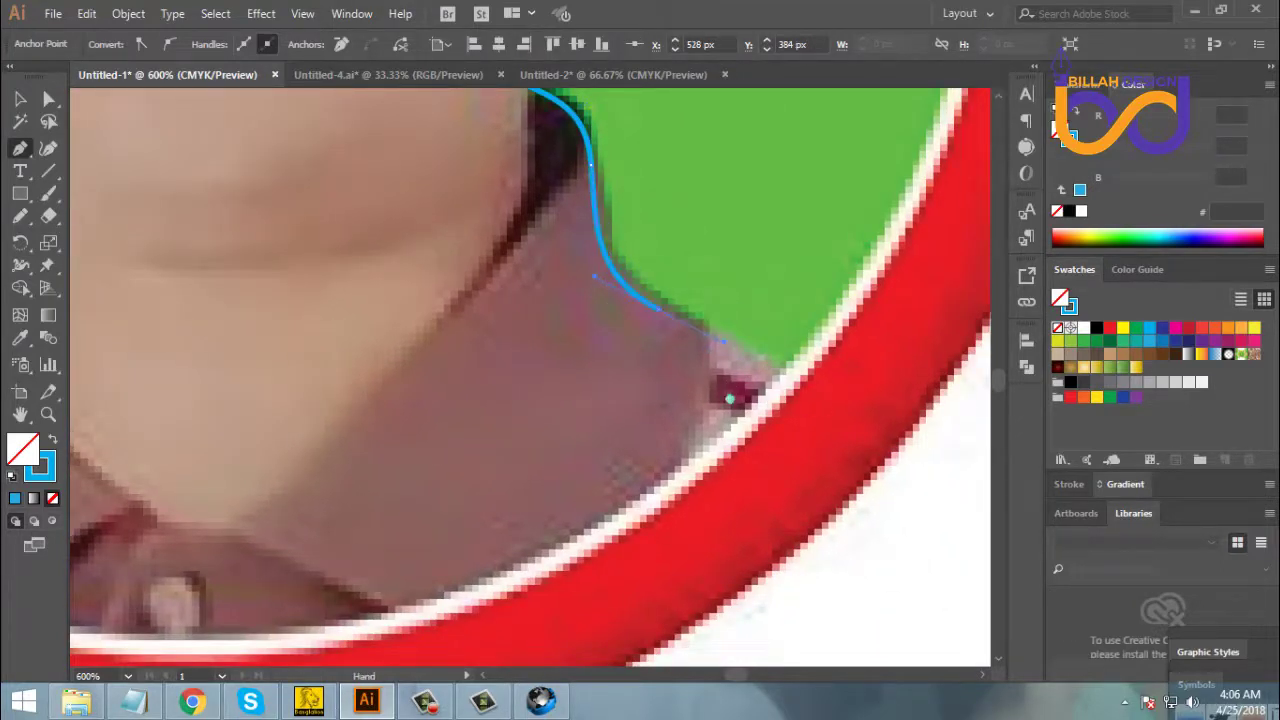
scroll(735, 330, "down", 2)
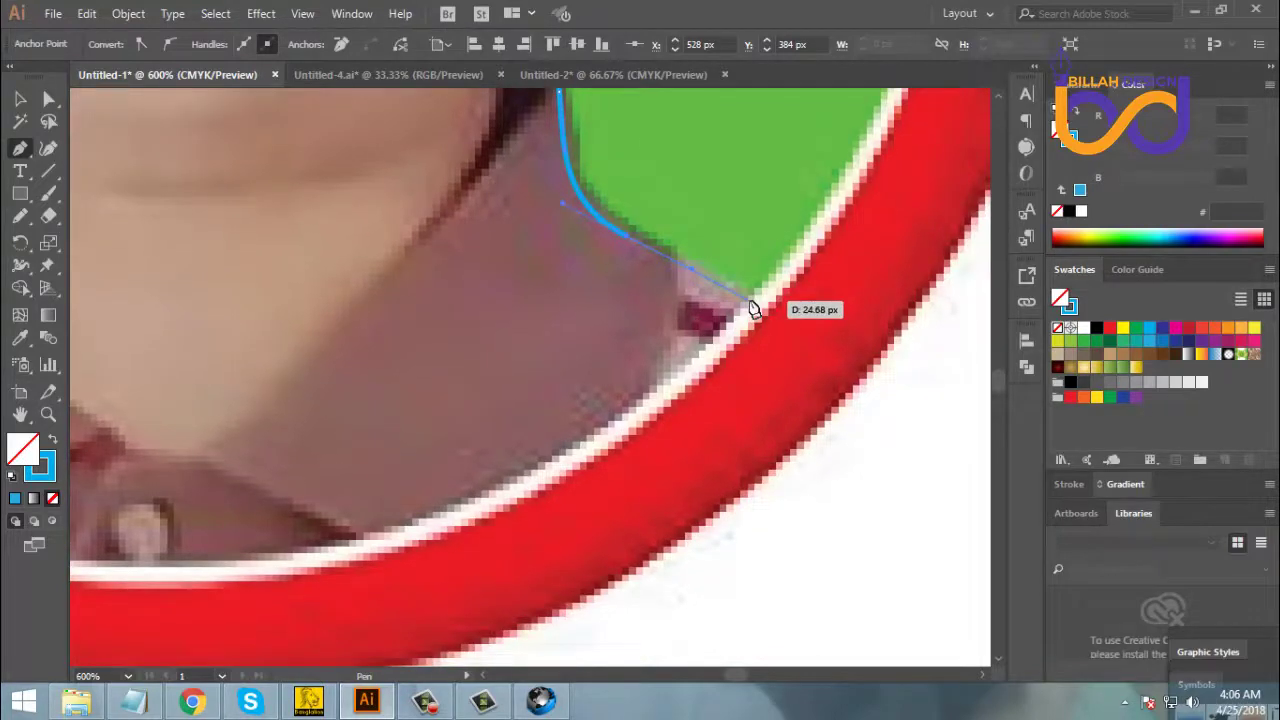
left_click(772, 318)
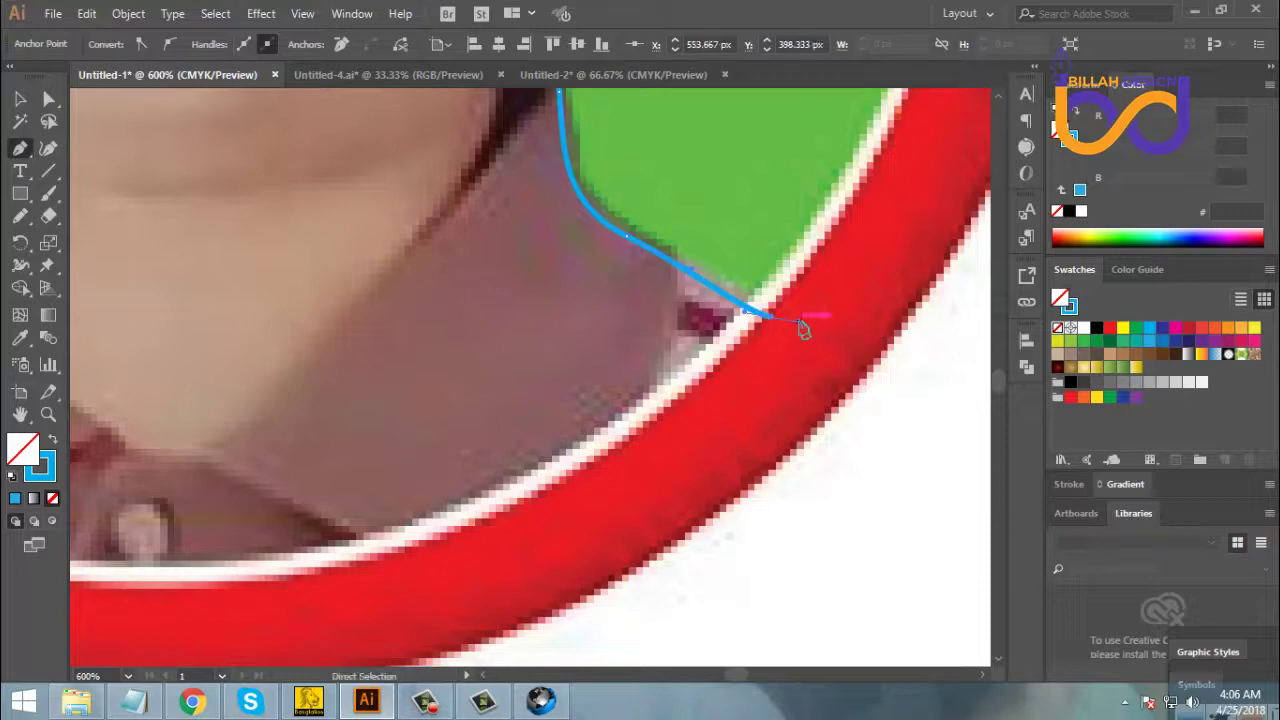
left_click_drag(800, 329, 776, 384)
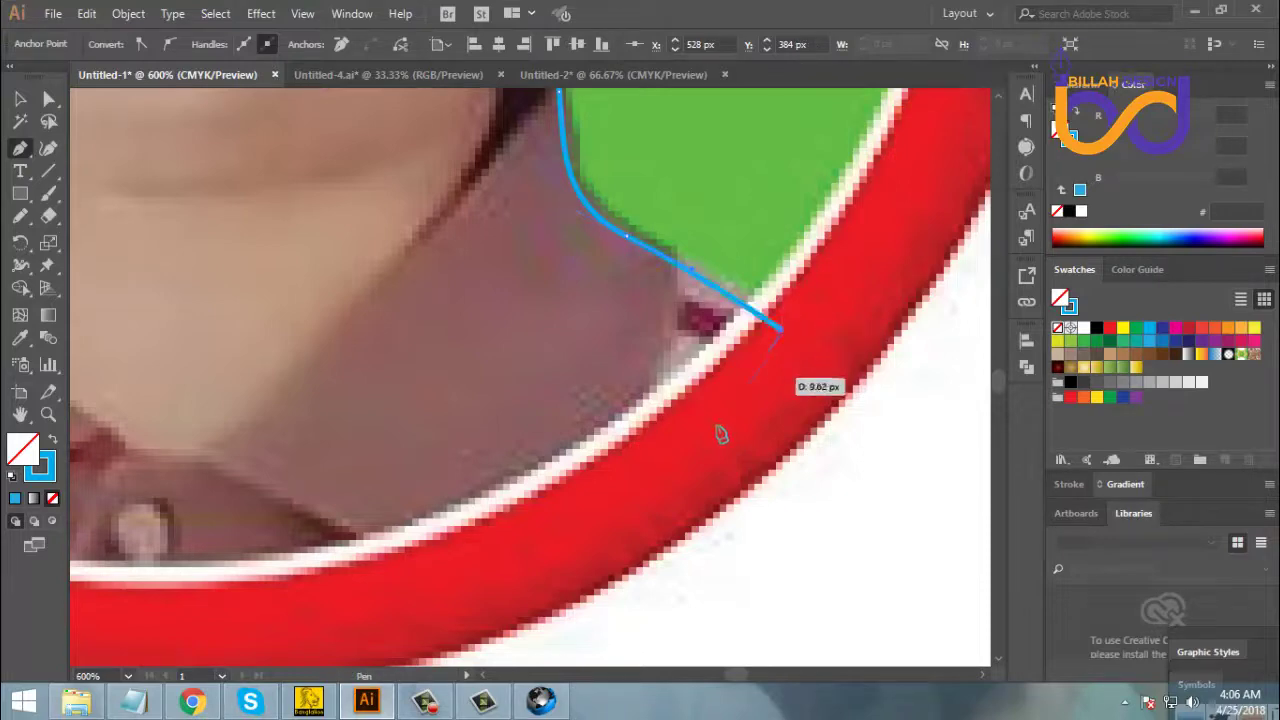
left_click(623, 523)
left_click_drag(335, 571, 555, 398)
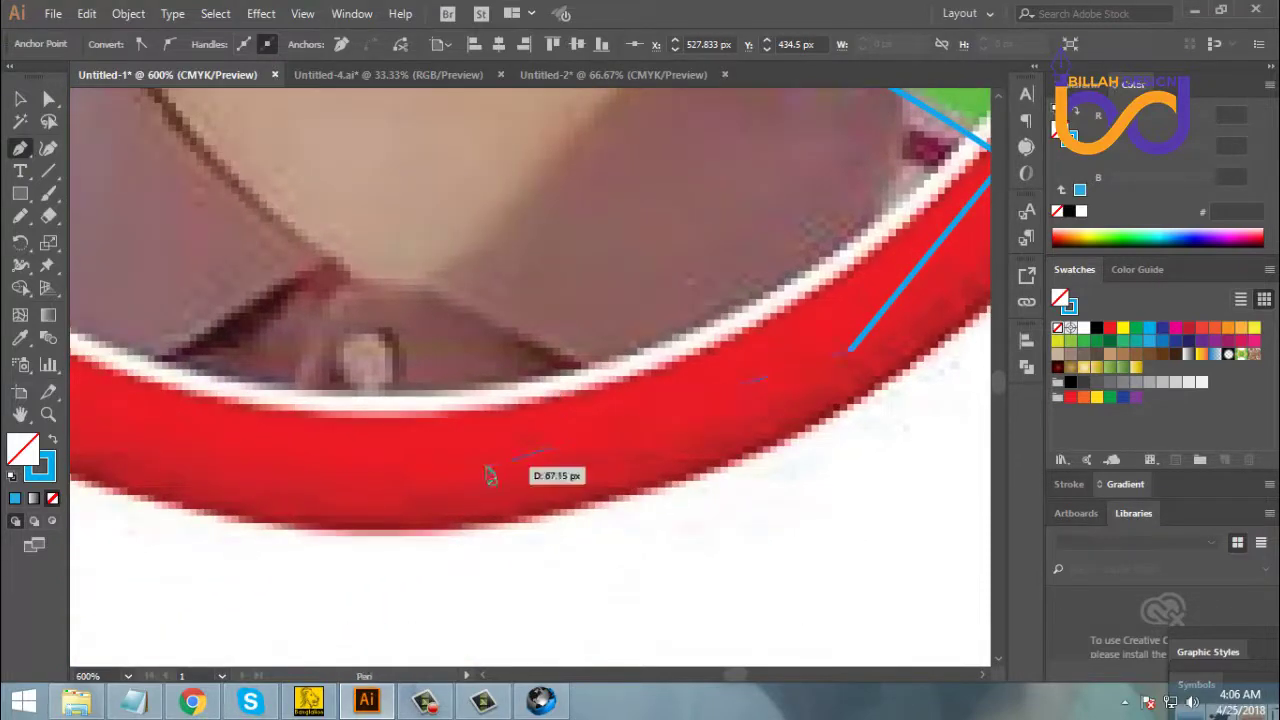
left_click(486, 466)
Add the last anchors along the ring and close the path at its starting point
left_click(200, 443)
left_click_drag(70, 392, 520, 520)
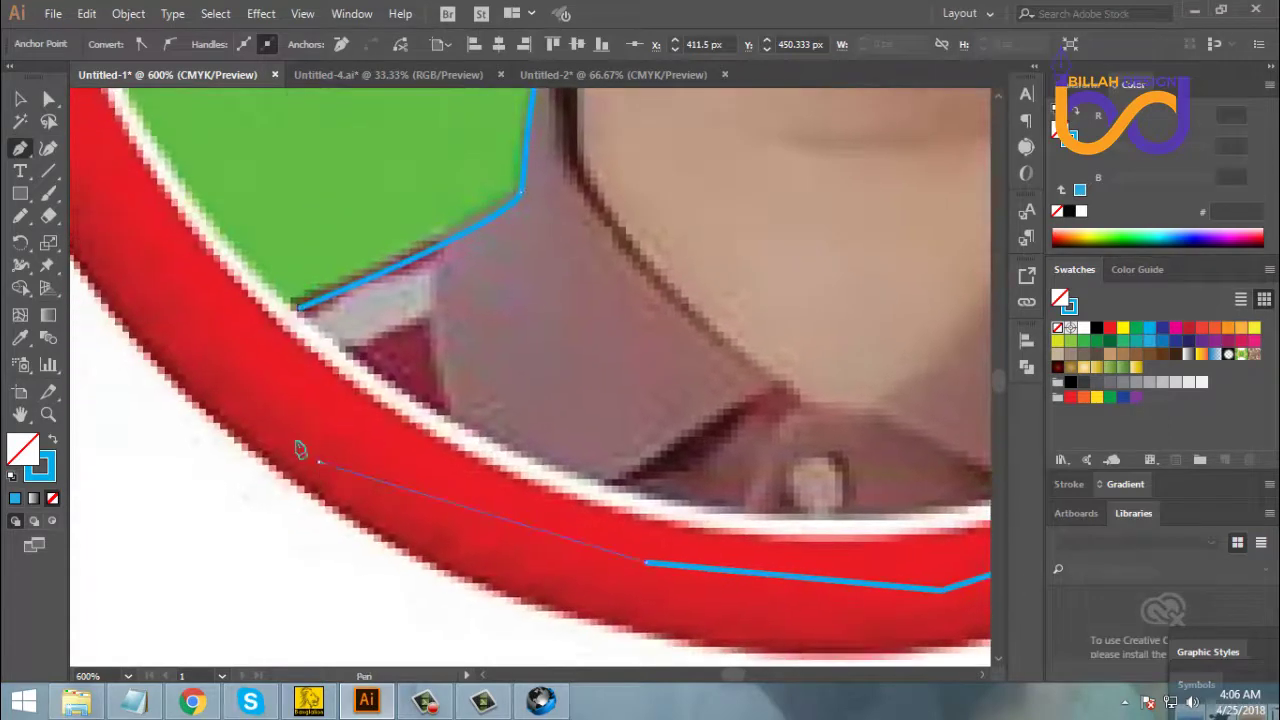
left_click(320, 462)
left_click(208, 347)
left_click(303, 309)
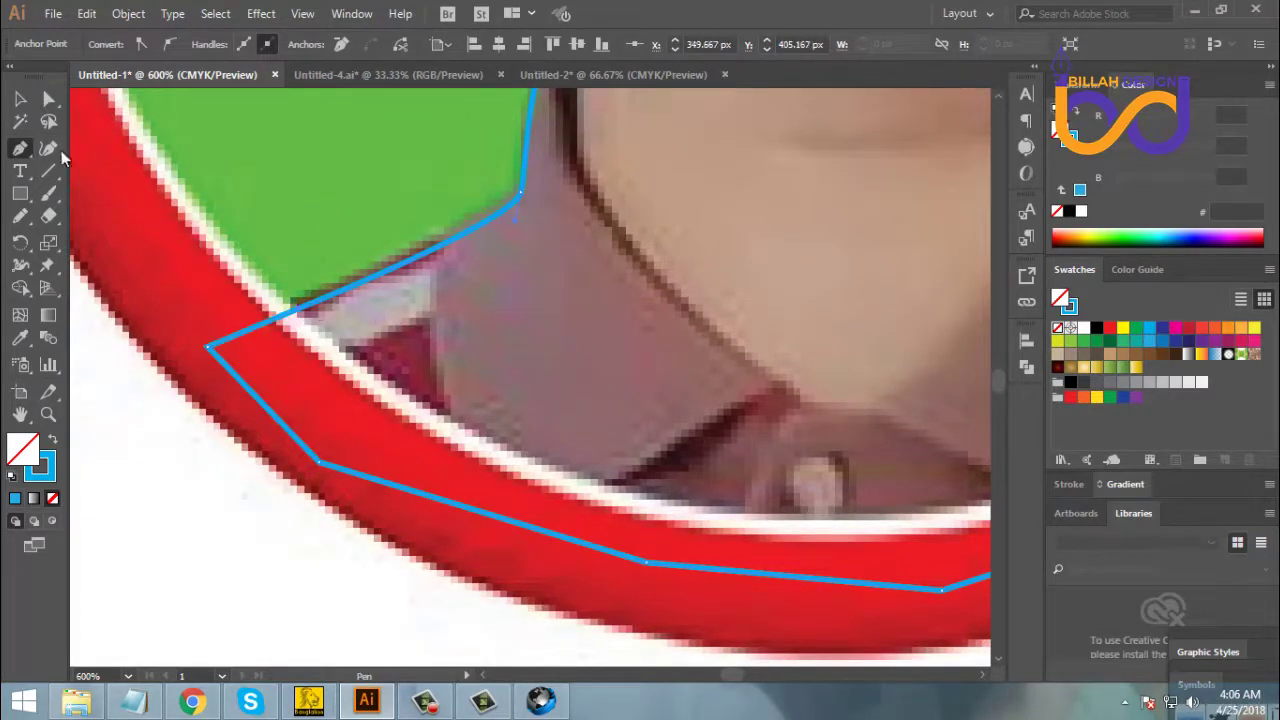
key("v")
left_click(595, 413)
Draw a roughly 284 px circle from the face centre over the green disc
key("ctrl+minus")
key("ctrl+minus")
key("ctrl+minus")
key("ctrl+minus")
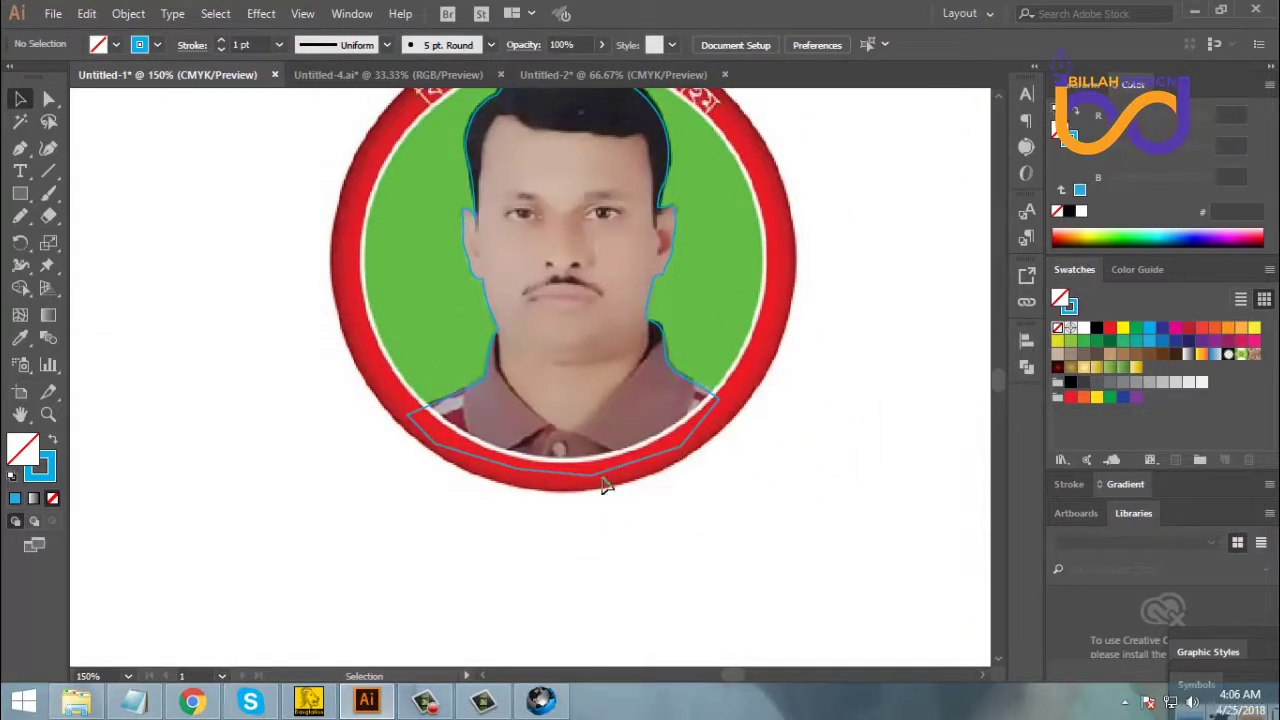
scroll(720, 460, "up", 2)
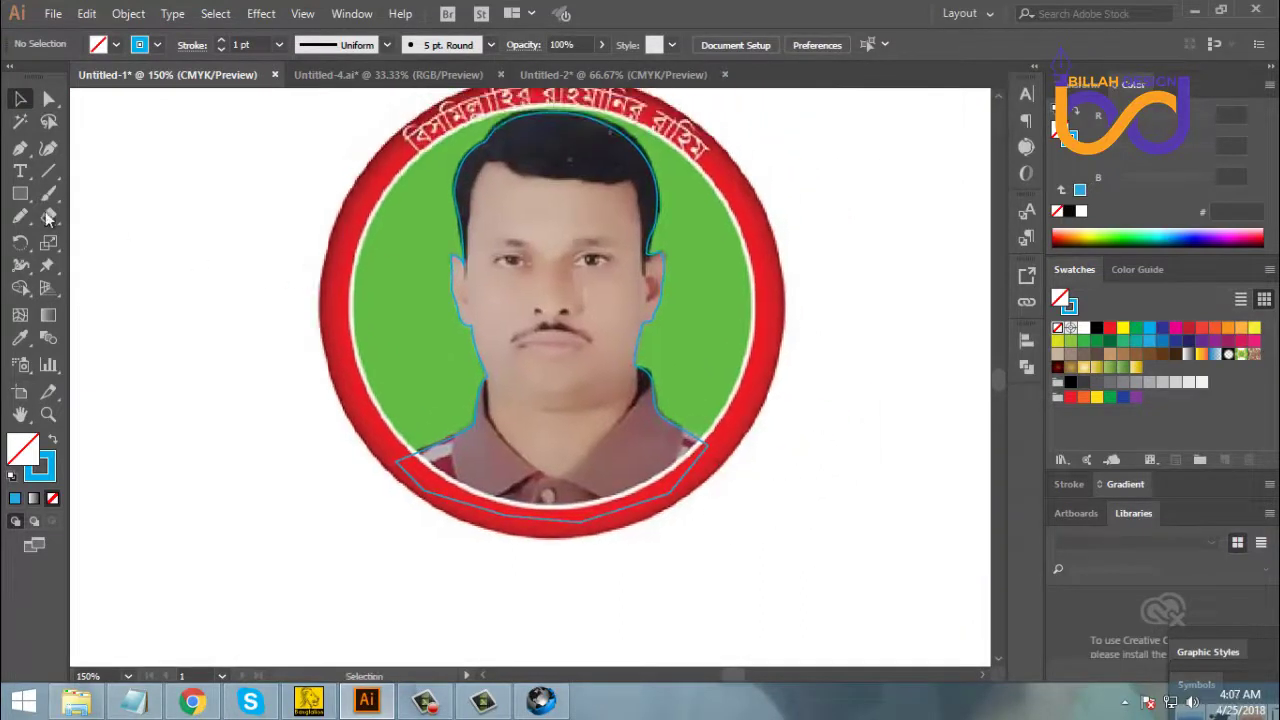
left_click_drag(20, 193, 100, 234)
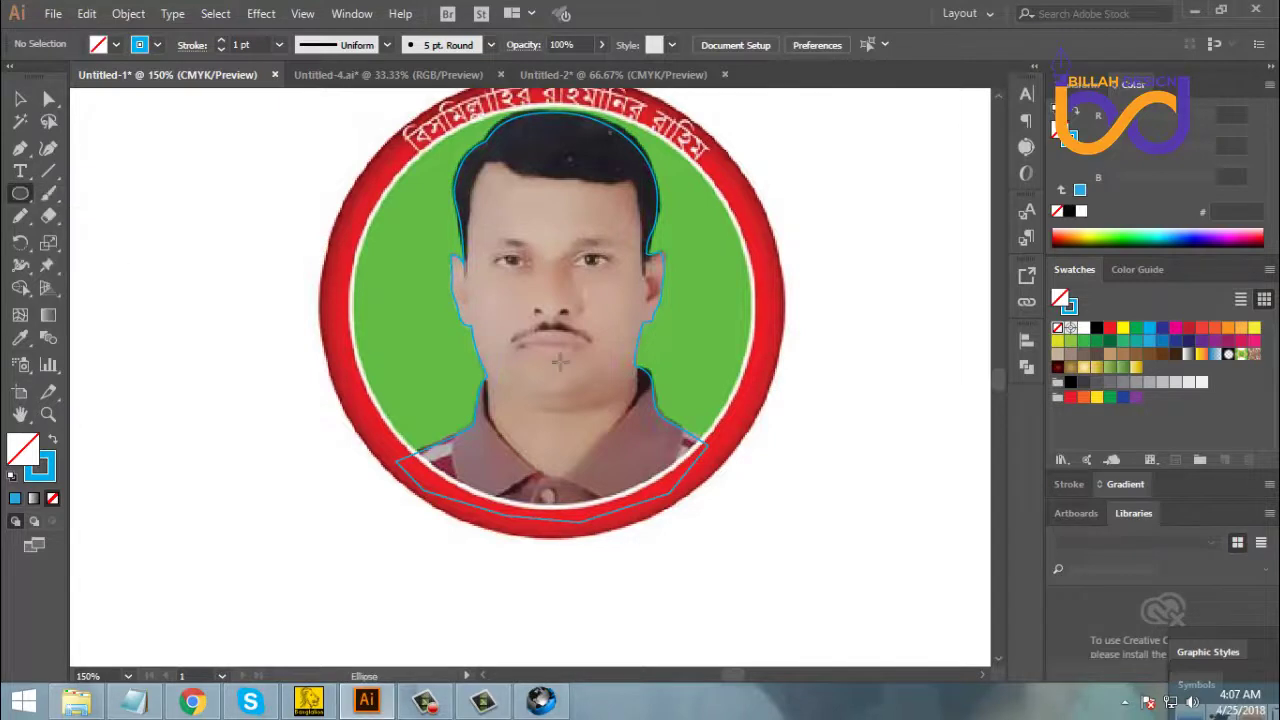
scroll(560, 362, "up", 2)
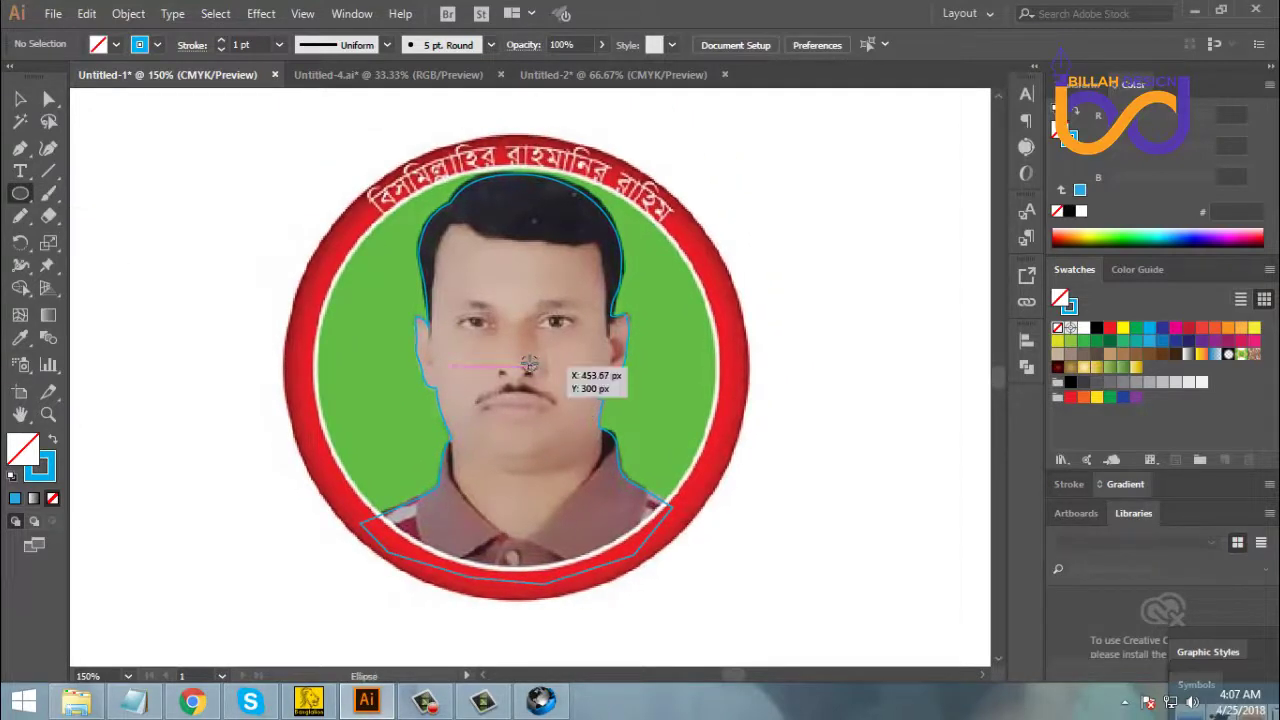
left_click_drag(529, 363, 716, 540)
Dismiss the stray menu and ellipse dialog, then marquee-select the circle and traced outline
key("alt+space")
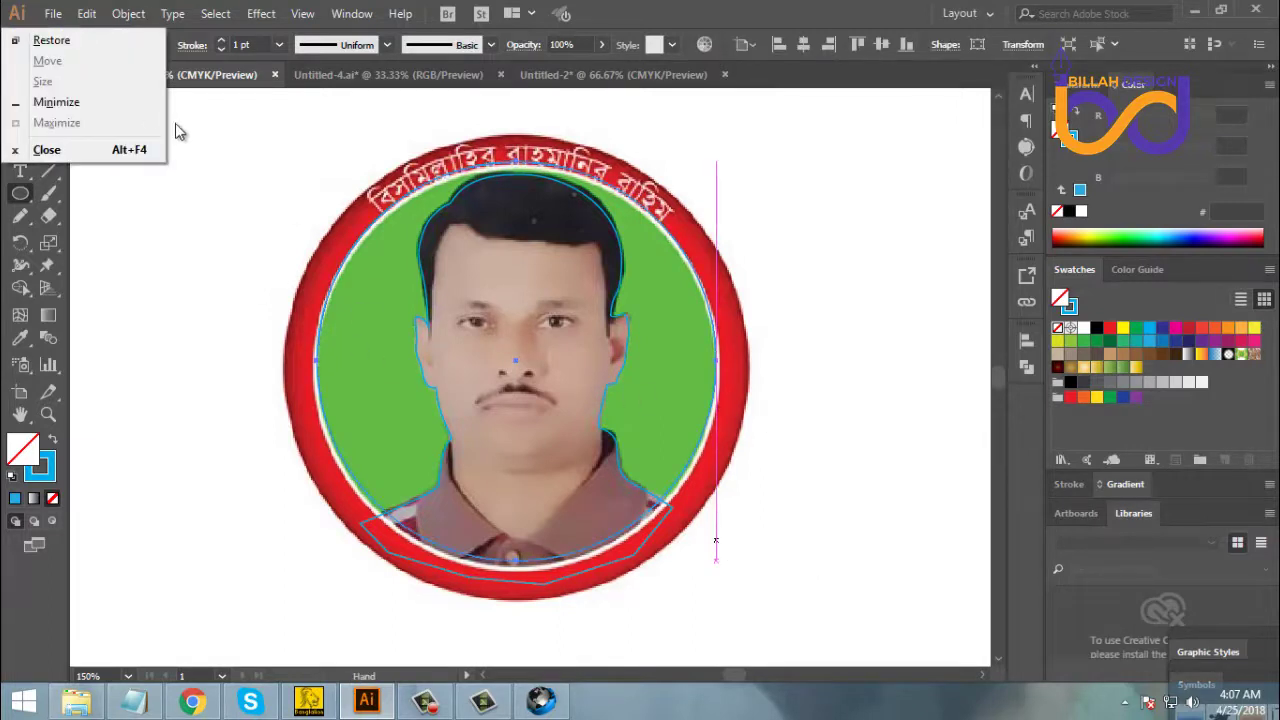
left_click(205, 222)
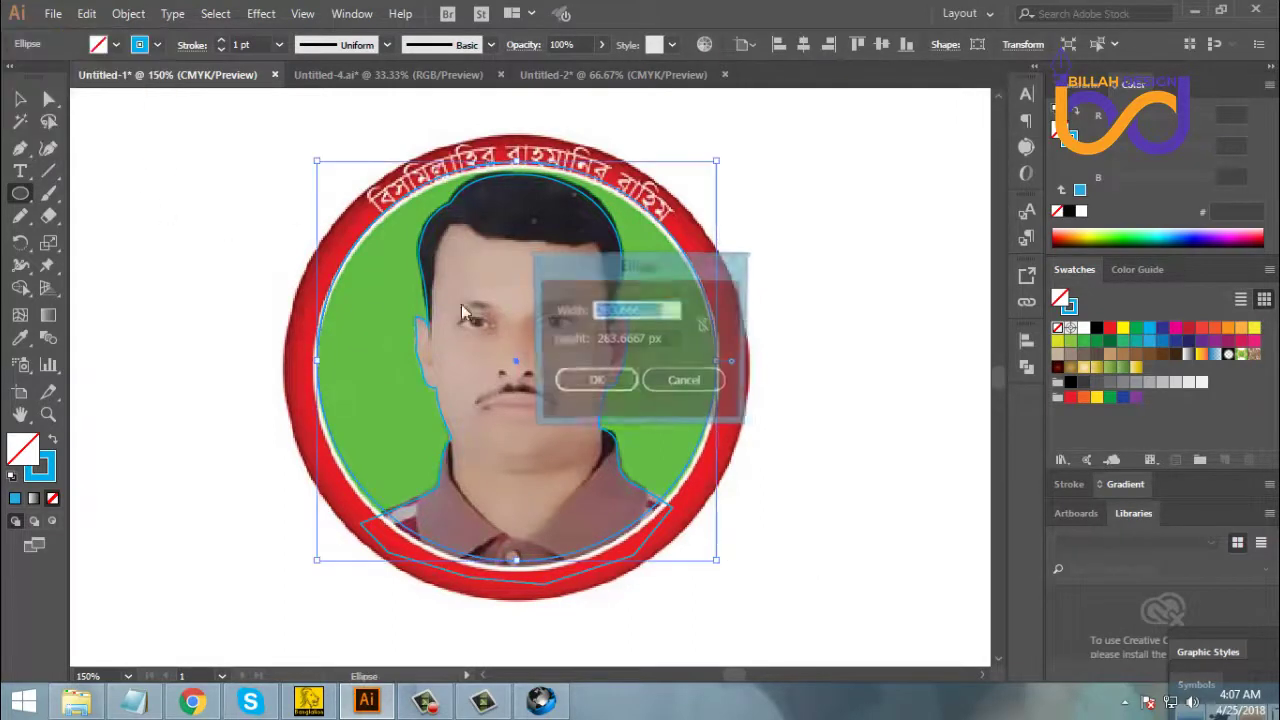
left_click(686, 383)
key("v")
left_click_drag(286, 443, 420, 569)
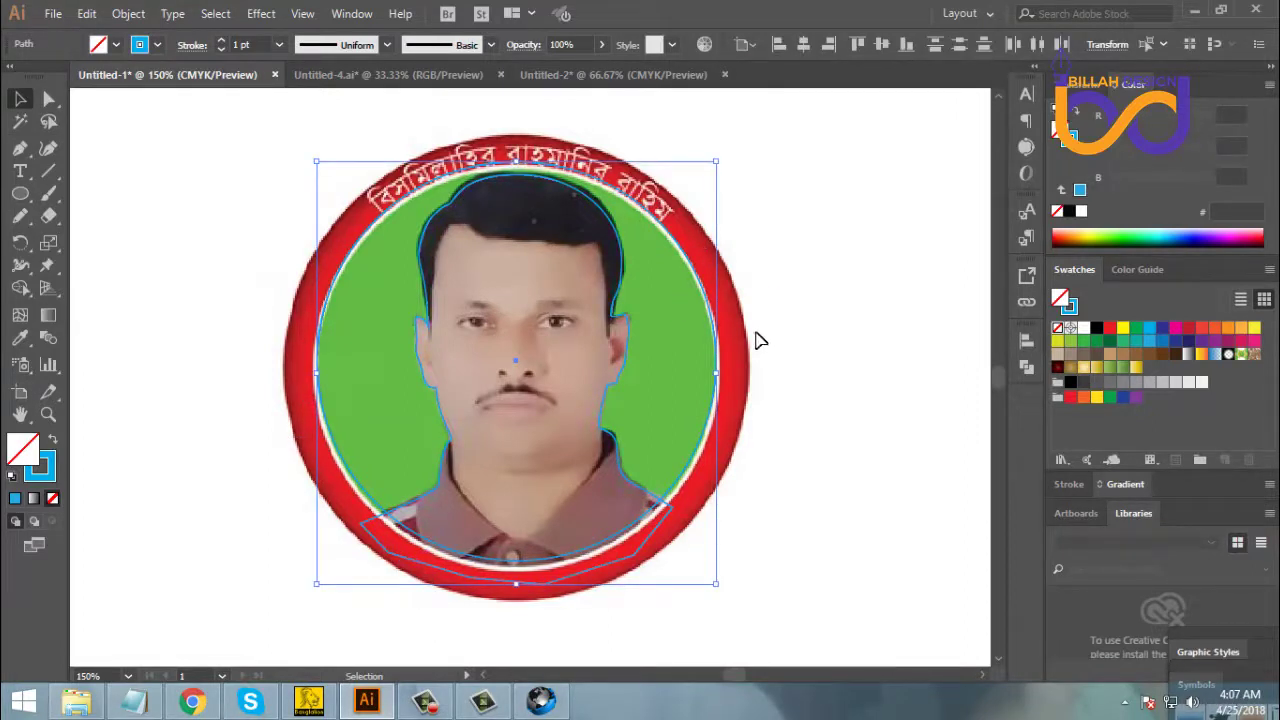
Intersect the traced figure outline with the circle using Pathfinder
left_click(1025, 369)
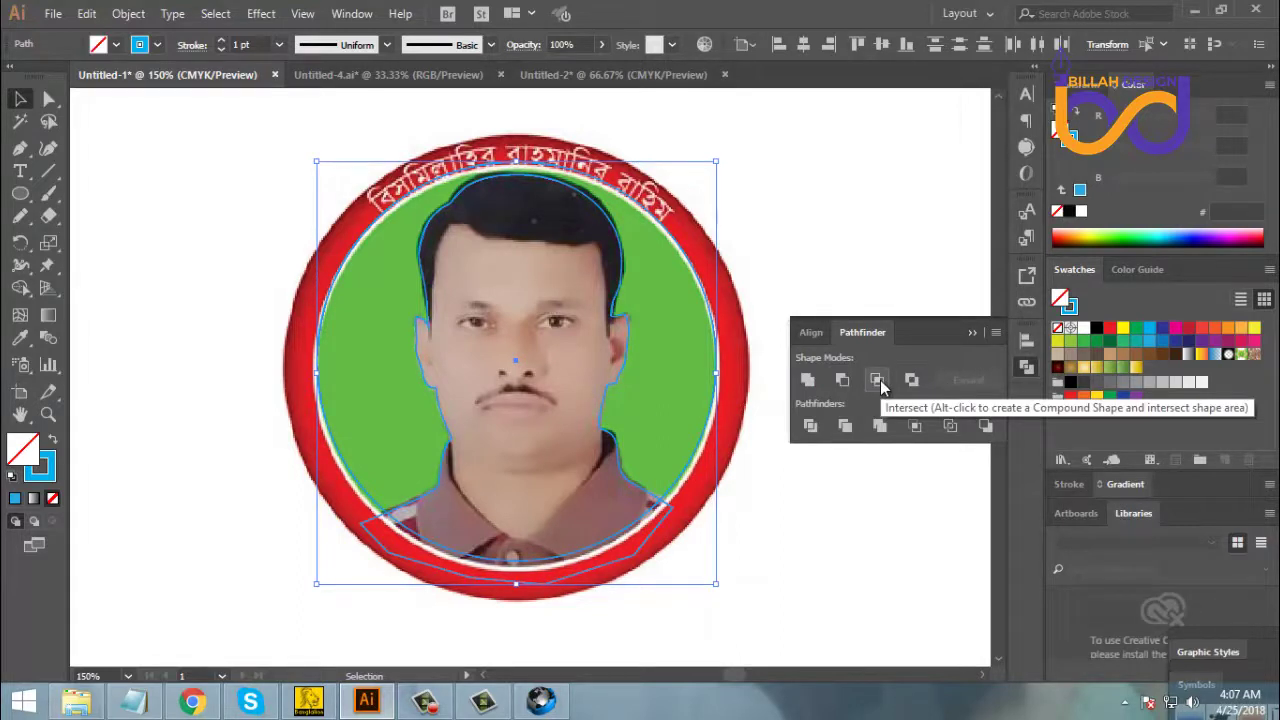
left_click(877, 380)
left_click(783, 514)
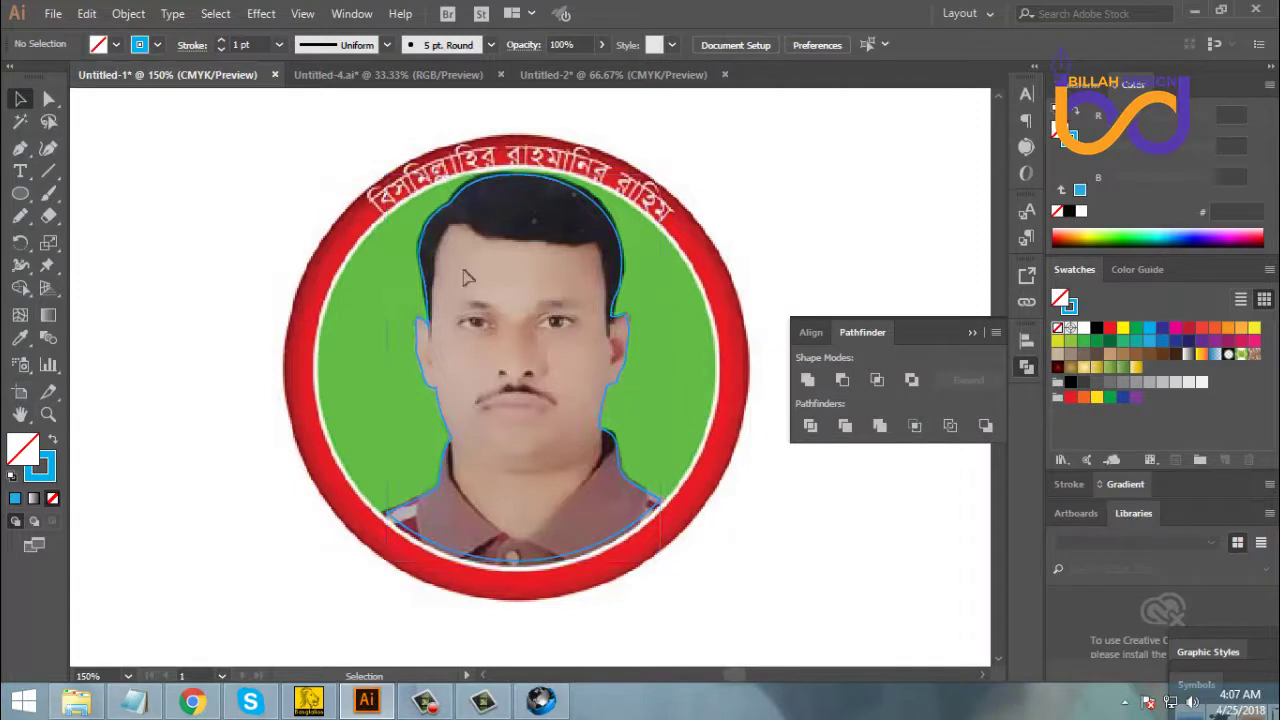
Check the trimmed outline by selecting and deselecting the embedded photo
left_click_drag(760, 555, 734, 531)
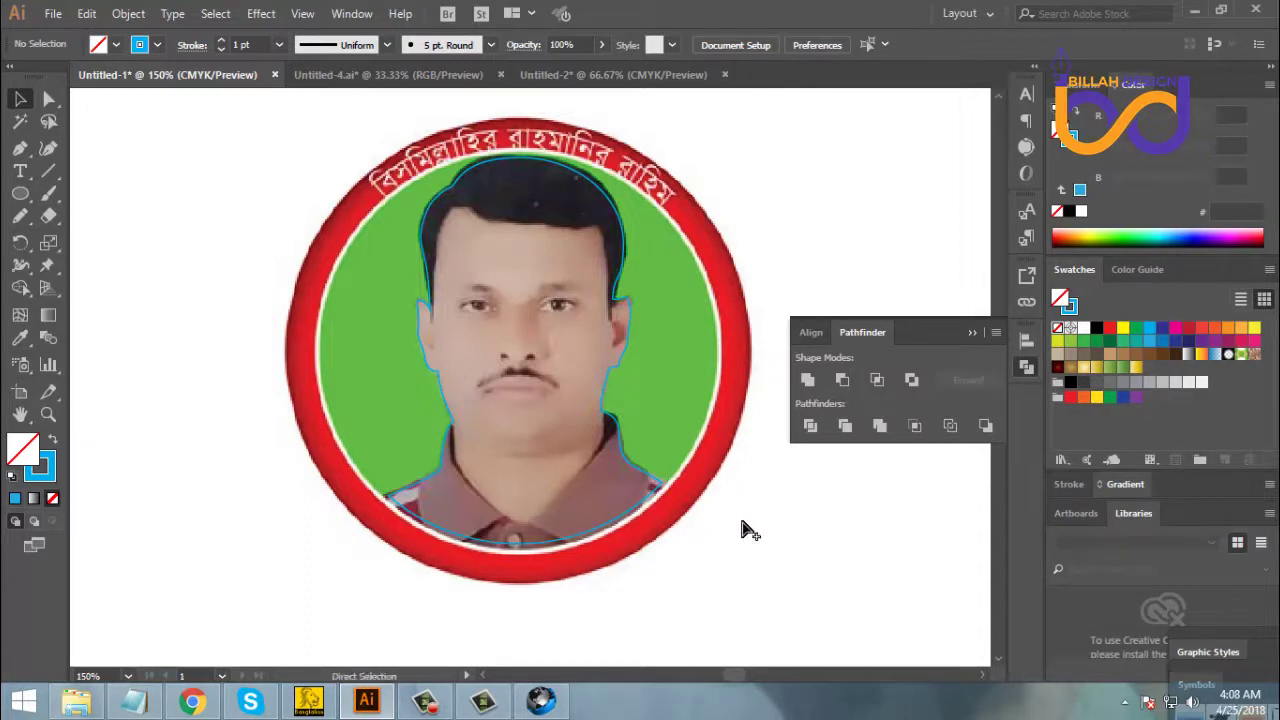
left_click(742, 521)
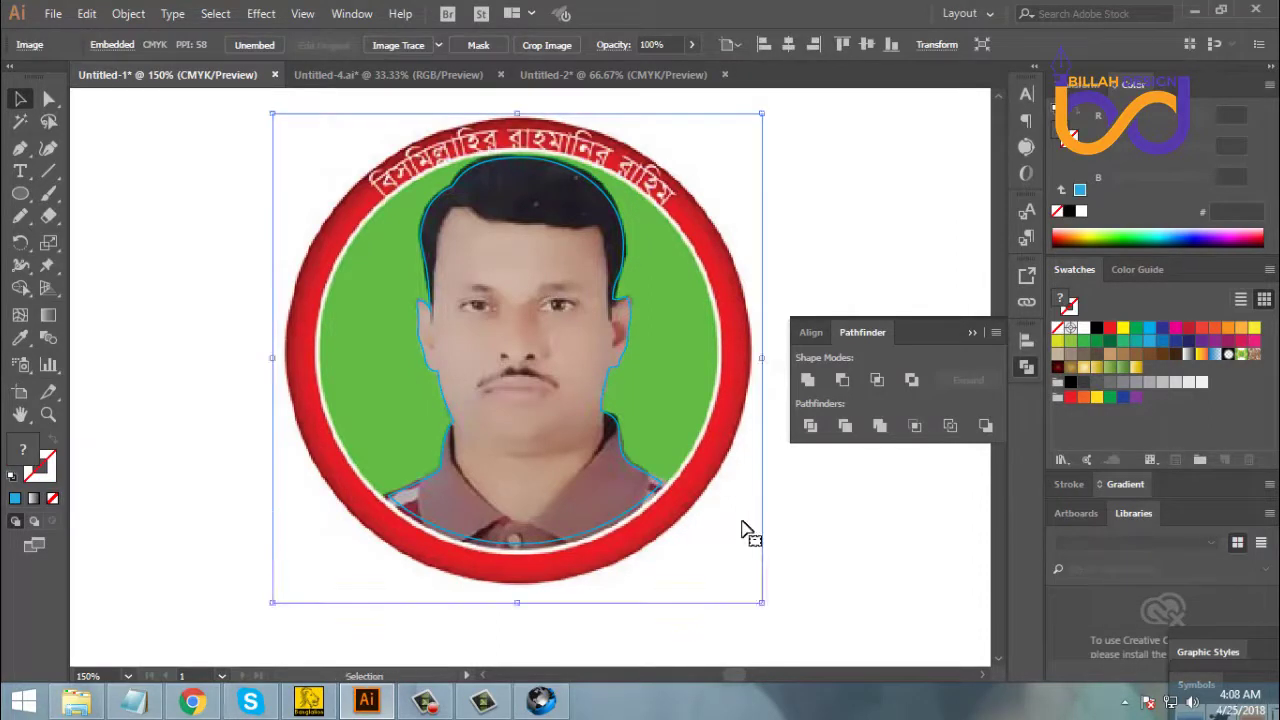
left_click(810, 572)
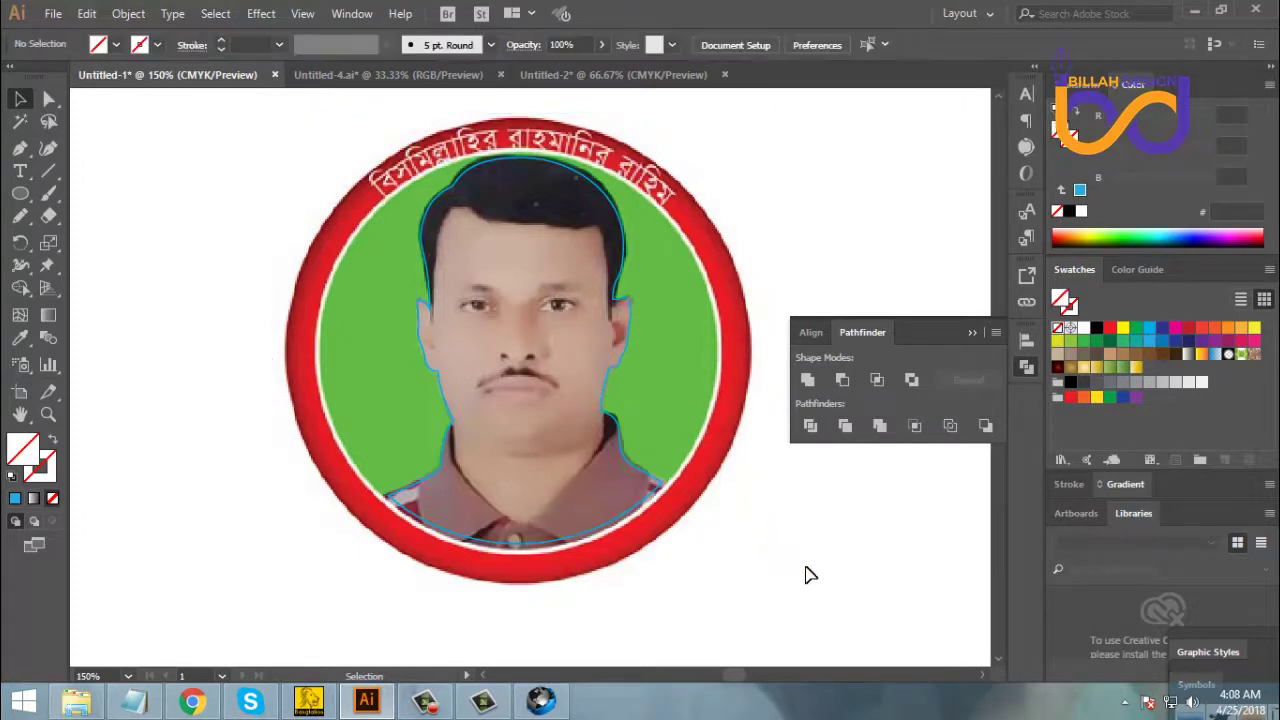
left_click(737, 598)
left_click(816, 562)
left_click_drag(838, 509, 532, 402)
Make a clipping mask from the photo and the trimmed figure outline
left_click(830, 515)
left_click_drag(829, 242, 540, 355)
right_click(539, 310)
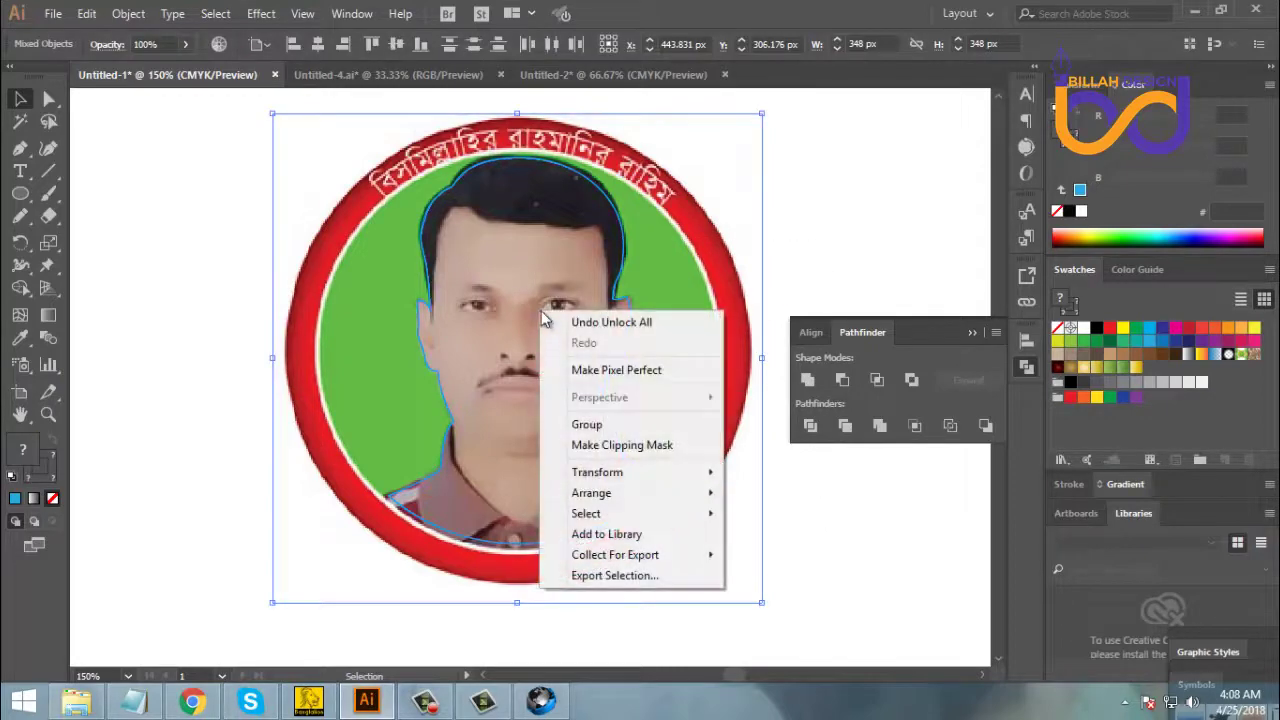
left_click(626, 448)
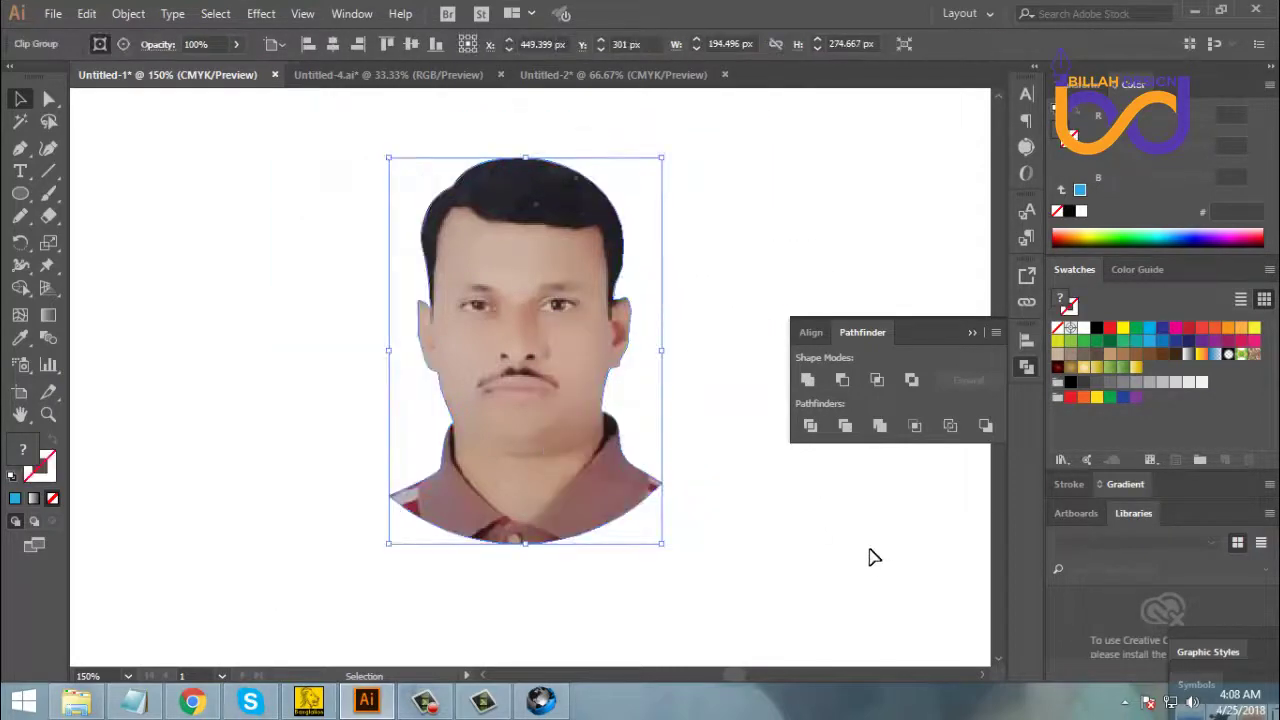
left_click(874, 558)
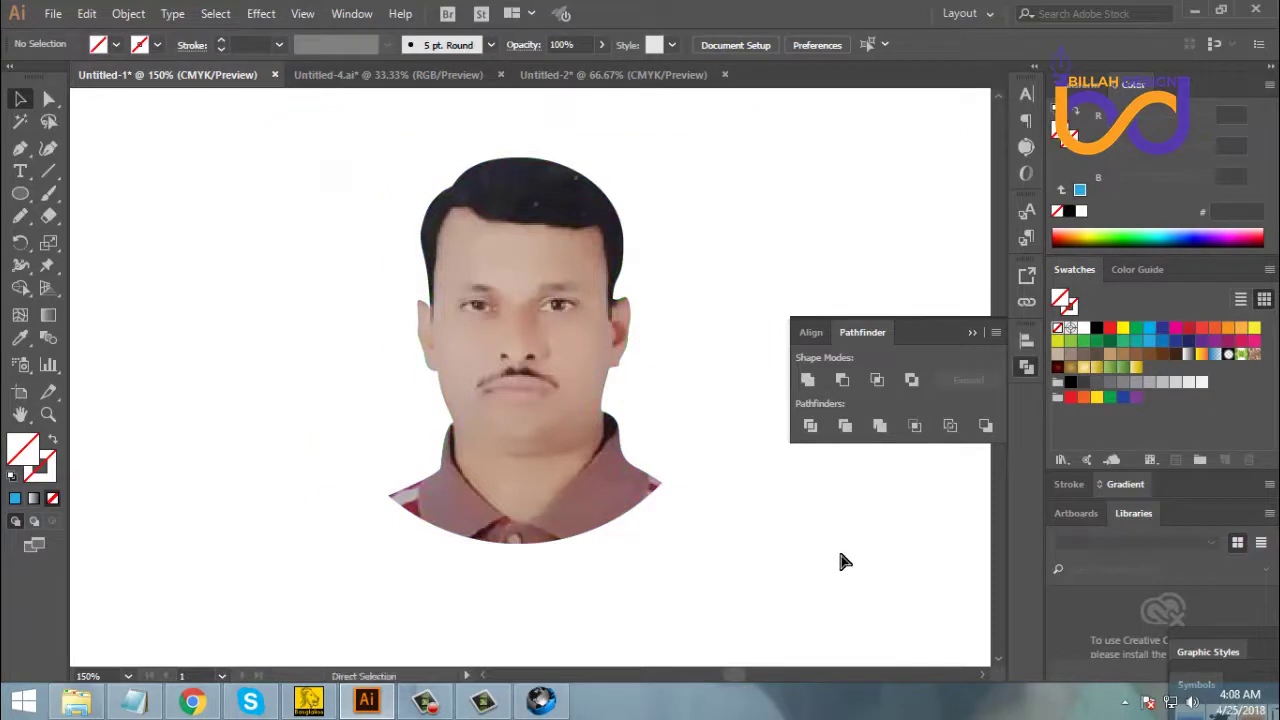
Zoom in and pan over the cut-out figure to inspect its edges
left_click_drag(840, 555, 781, 515)
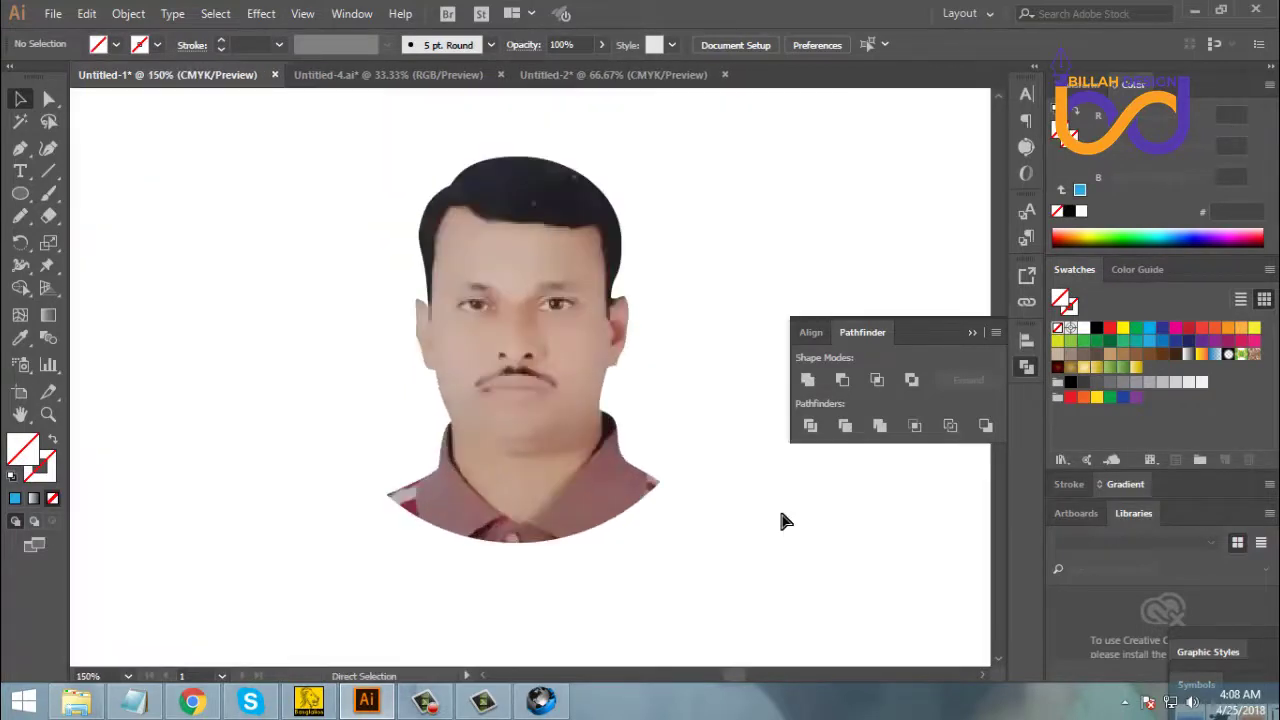
key("ctrl+equal")
scroll(714, 400, "up", 1)
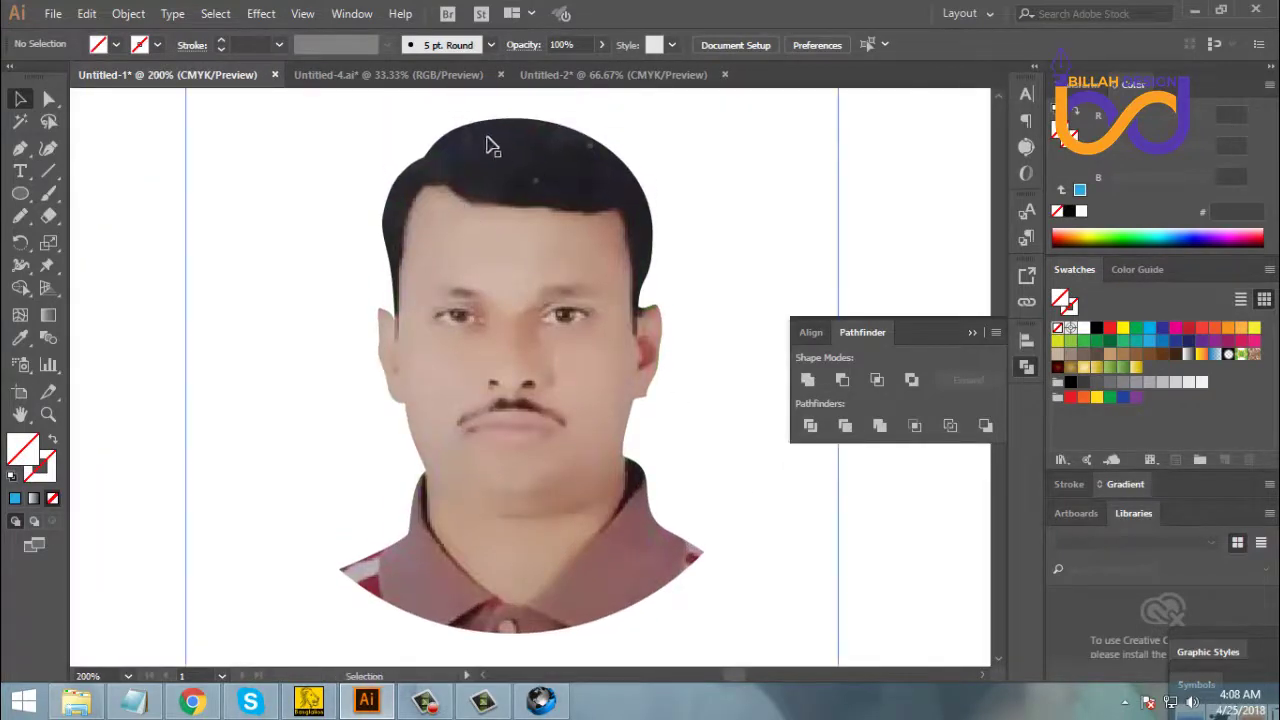
left_click_drag(723, 506, 717, 446)
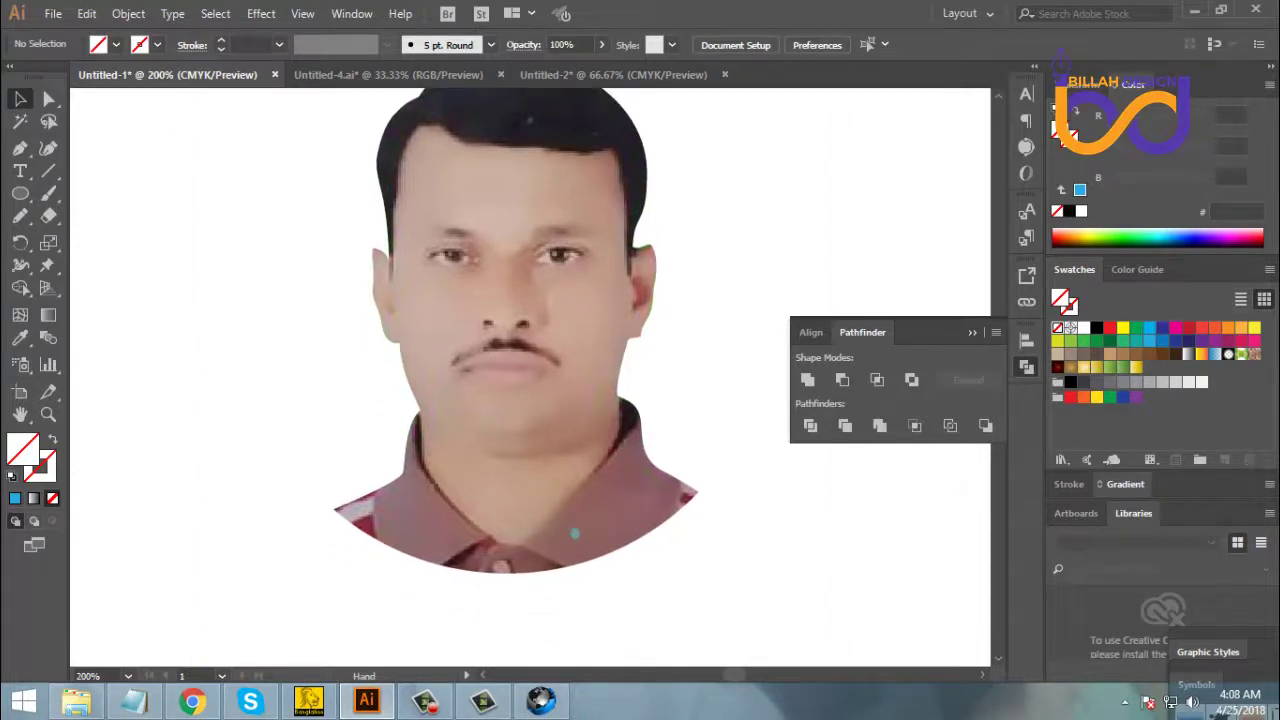
left_click_drag(575, 533, 605, 514)
left_click_drag(731, 566, 673, 503)
Zoom out and move the cut-out figure to the artboard's upper right
key("ctrl+minus")
key("ctrl+minus")
key("ctrl+minus")
key("ctrl+minus")
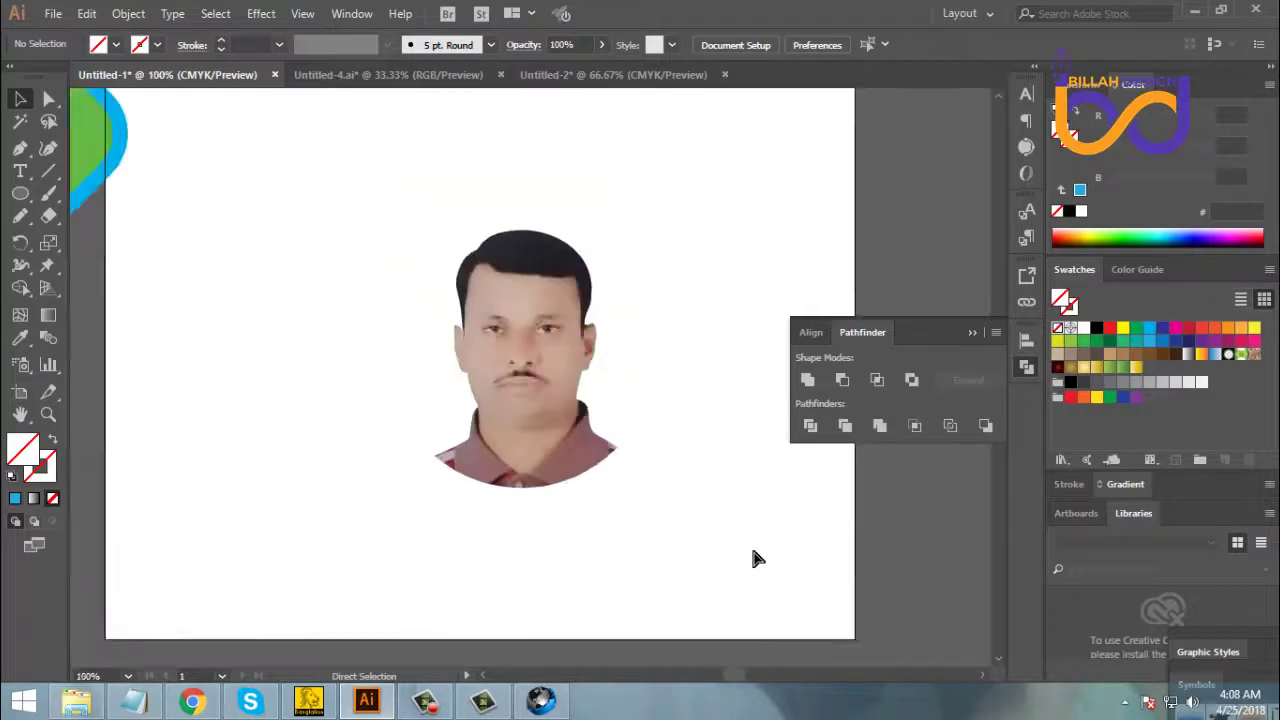
left_click_drag(703, 332, 505, 505)
left_click_drag(570, 464, 681, 403)
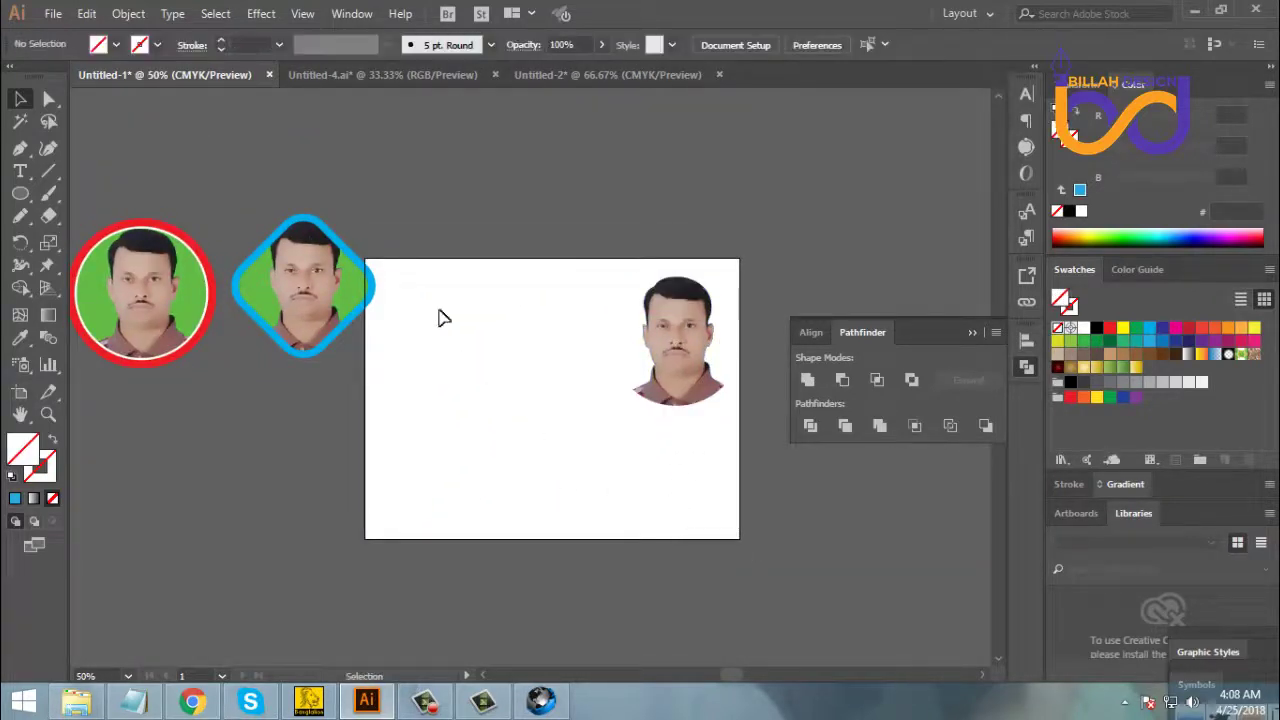
Place the blue diamond badge and red-ringed circle badge onto the artboard
left_click_drag(426, 190, 280, 378)
left_click_drag(318, 292, 549, 408)
left_click(256, 210)
left_click_drag(119, 301, 450, 478)
left_click(580, 257)
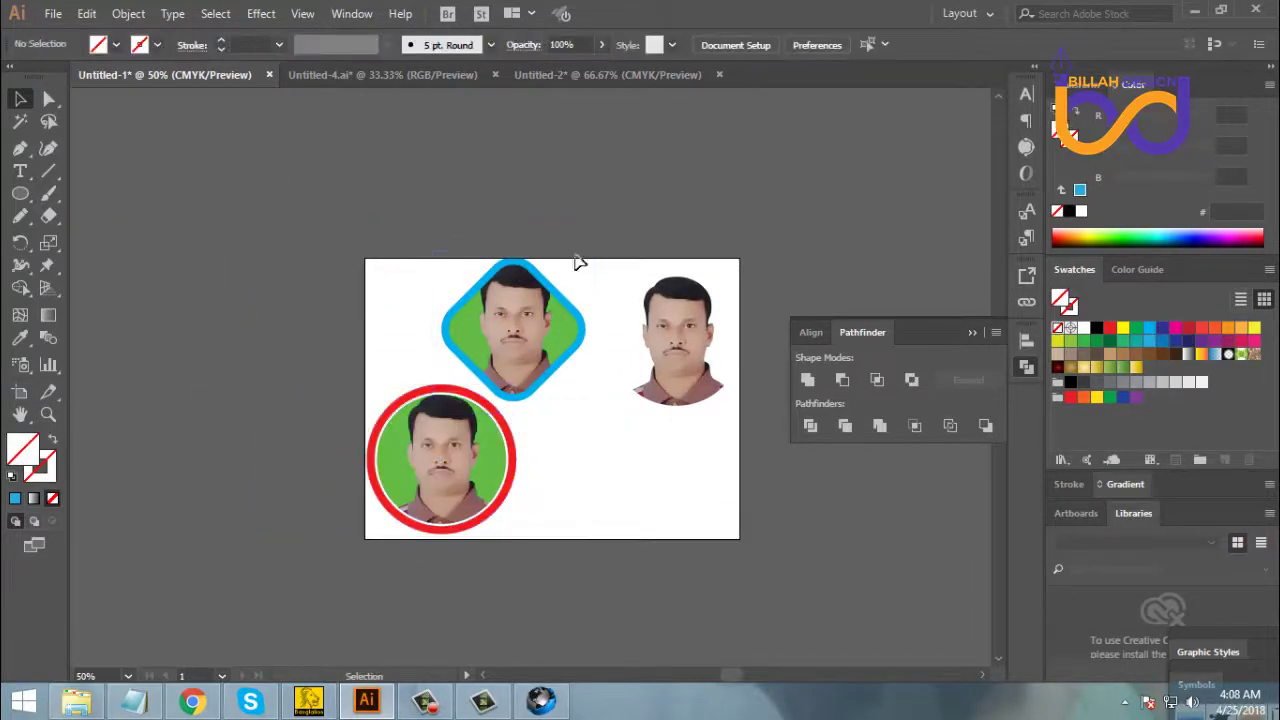
left_click_drag(601, 230, 432, 343)
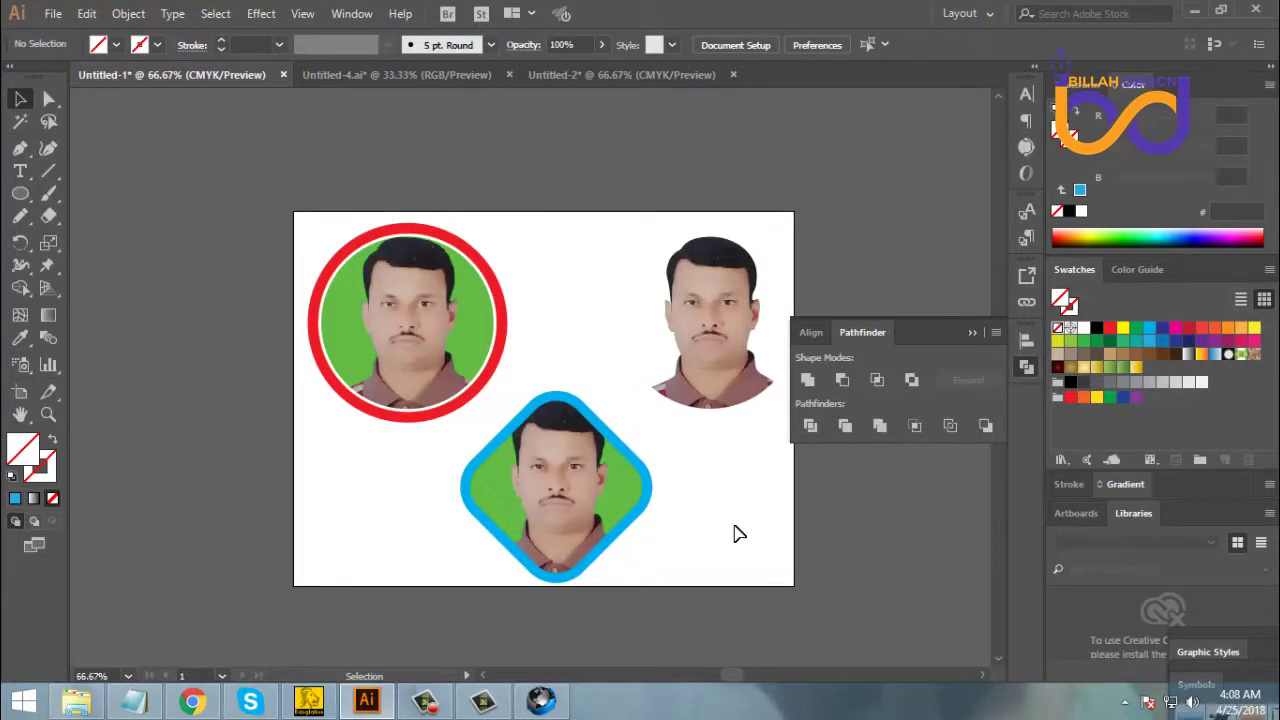